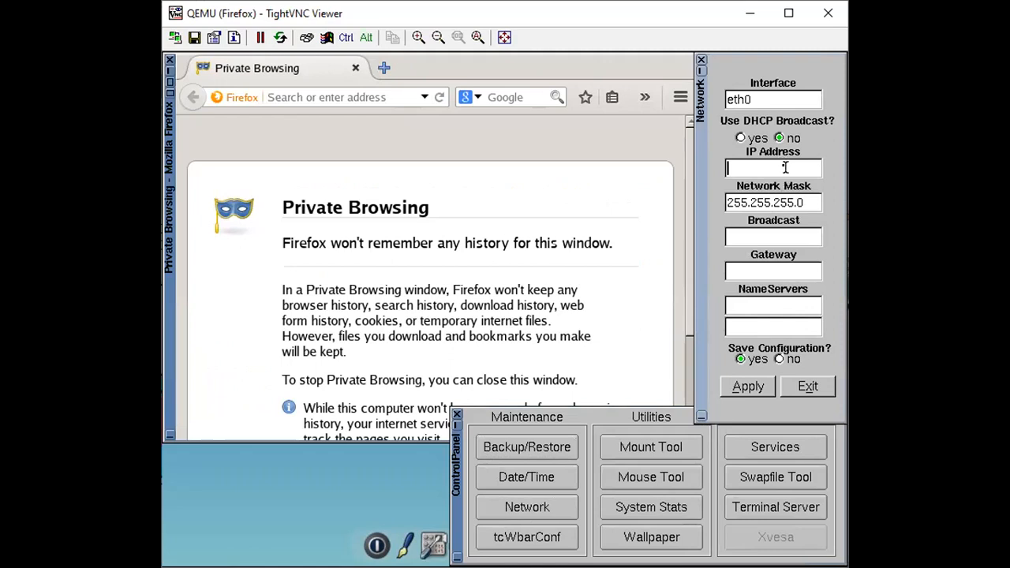
Set the eth0 IP address to 10.1.2.2 and clear the broadcast address.
{"action": "type", "text": "10.1.2.2"}
{"action": "key", "text": "Tab"}
{"action": "key", "text": "Tab"}
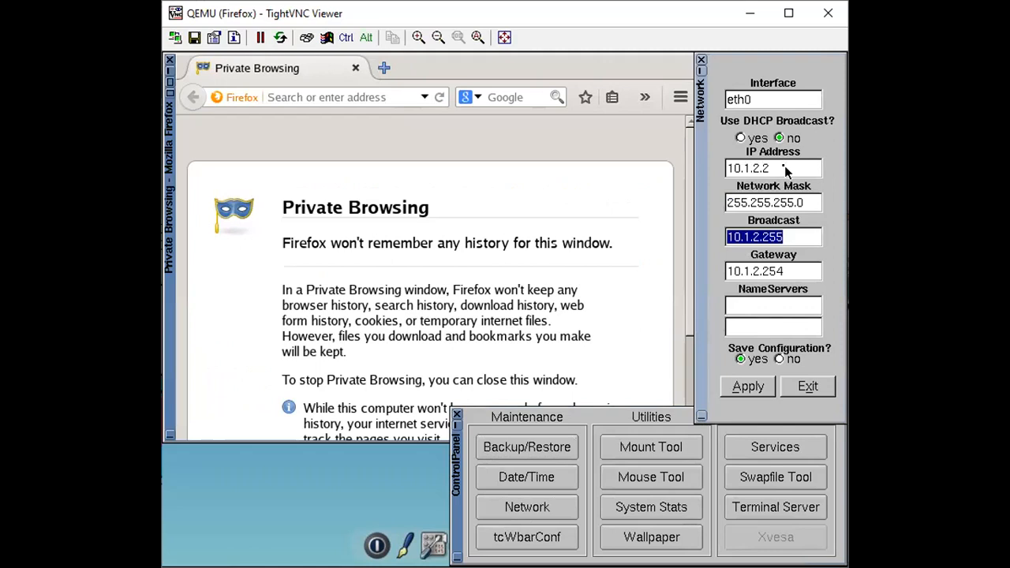
{"action": "type", "text": "10.1."}
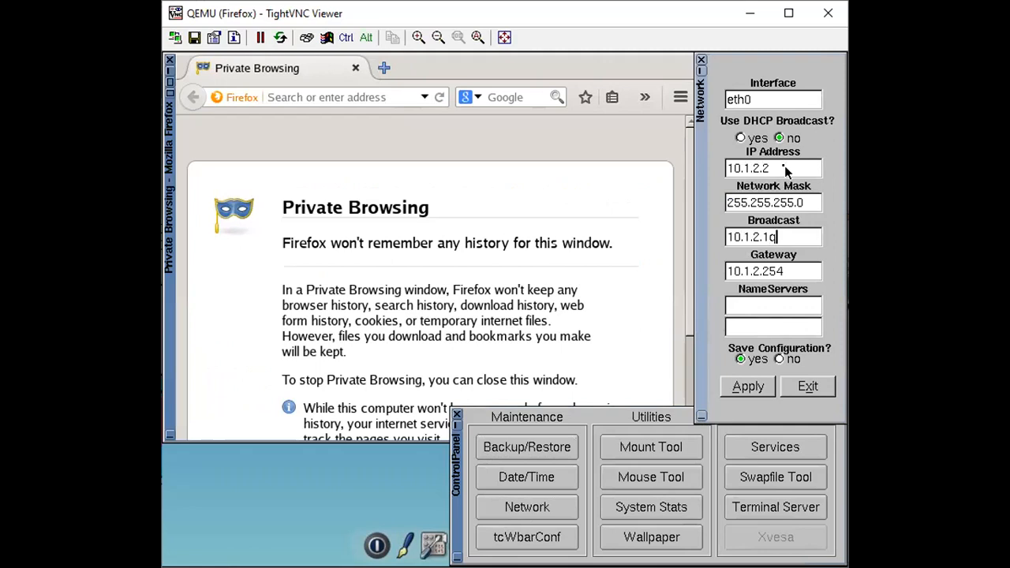
{"action": "key", "text": "BackSpace"}
{"action": "key", "text": "BackSpace"}
{"action": "key", "text": "BackSpace"}
{"action": "key", "text": "BackSpace"}
{"action": "key", "text": "BackSpace"}
{"action": "key", "text": "BackSpace"}
{"action": "key", "text": "BackSpace"}
{"action": "key", "text": "Tab"}
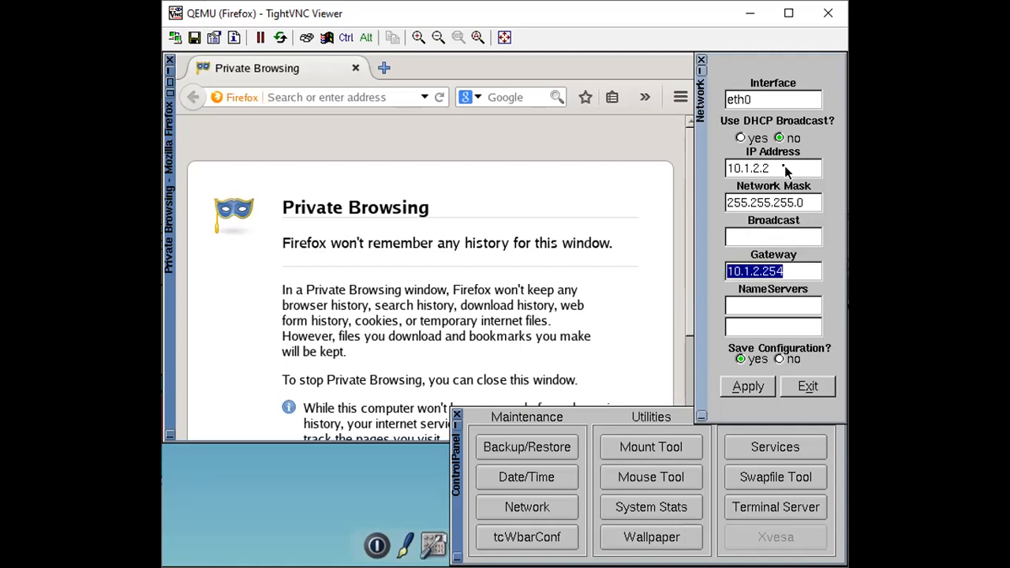
Set the gateway to 10.1.2.1 and apply the eth0 configuration.
{"action": "type", "text": "10.1.2.1"}
{"action": "left_click", "coordinate": [738, 387]}
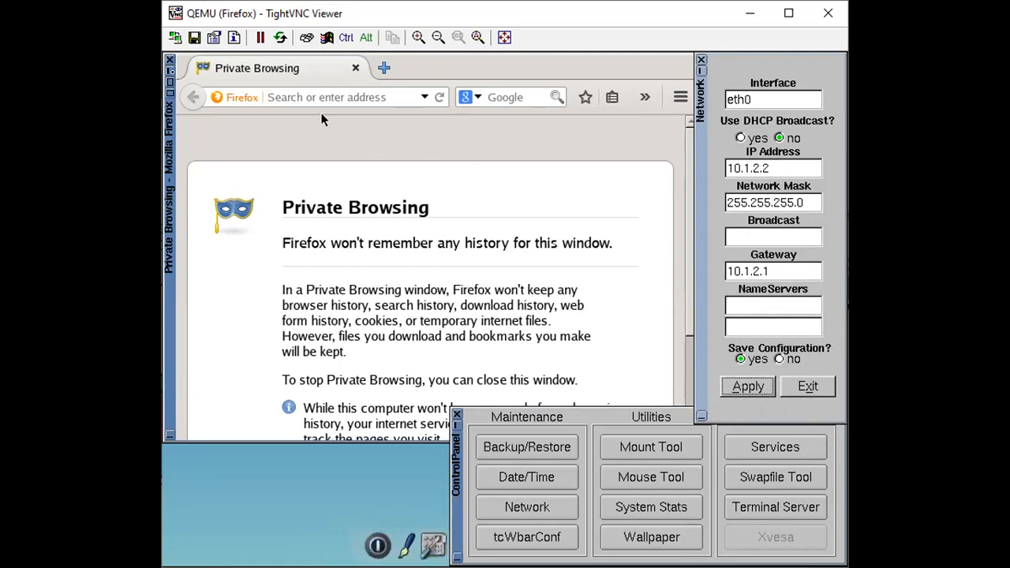
Close the browser and control panel, and ping 8.8.8.8 from a new terminal.
{"action": "left_click", "coordinate": [170, 60]}
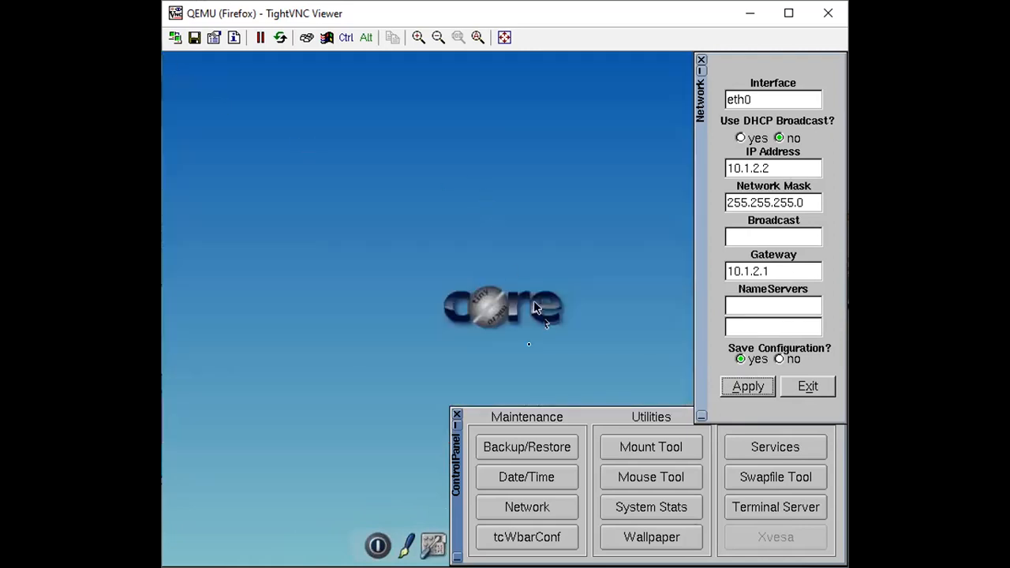
{"action": "left_click", "coordinate": [457, 415]}
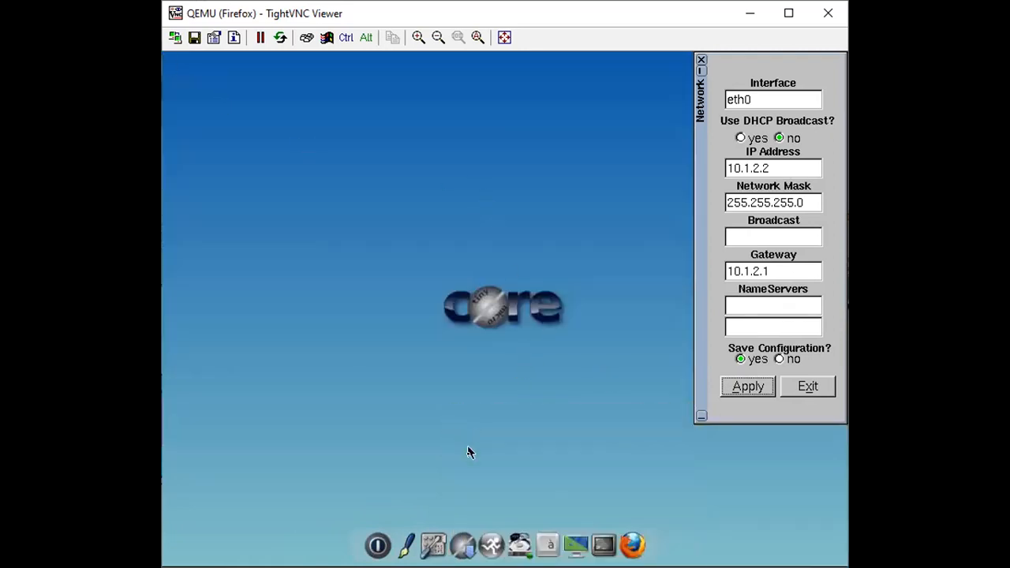
{"action": "left_click", "coordinate": [607, 536]}
{"action": "type", "text": "ping 8.8.8.8"}
{"action": "key", "text": "Return"}
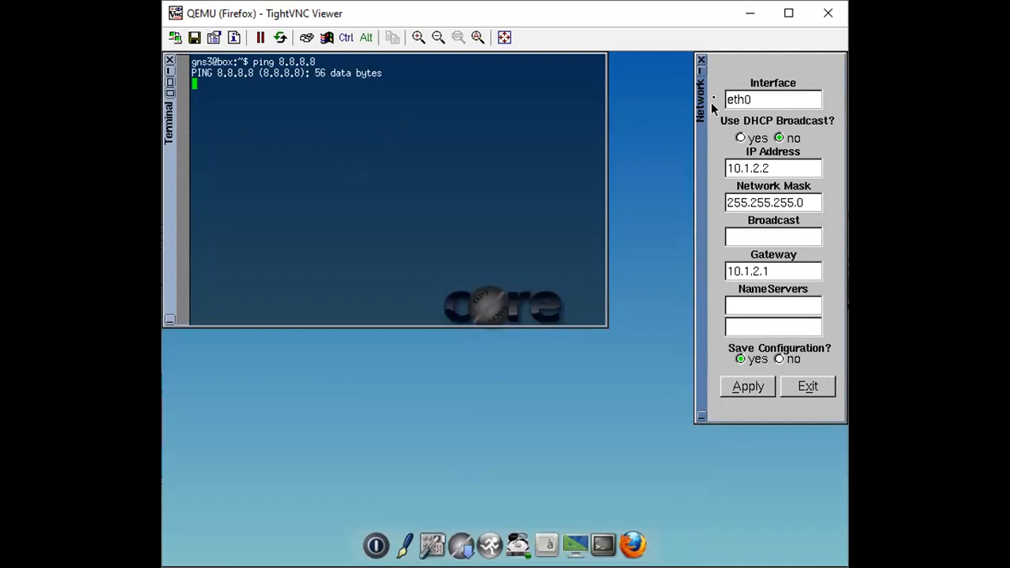
Close the network settings and the pinging terminal, and try running ipconfig in a fresh terminal.
{"action": "left_click", "coordinate": [700, 60]}
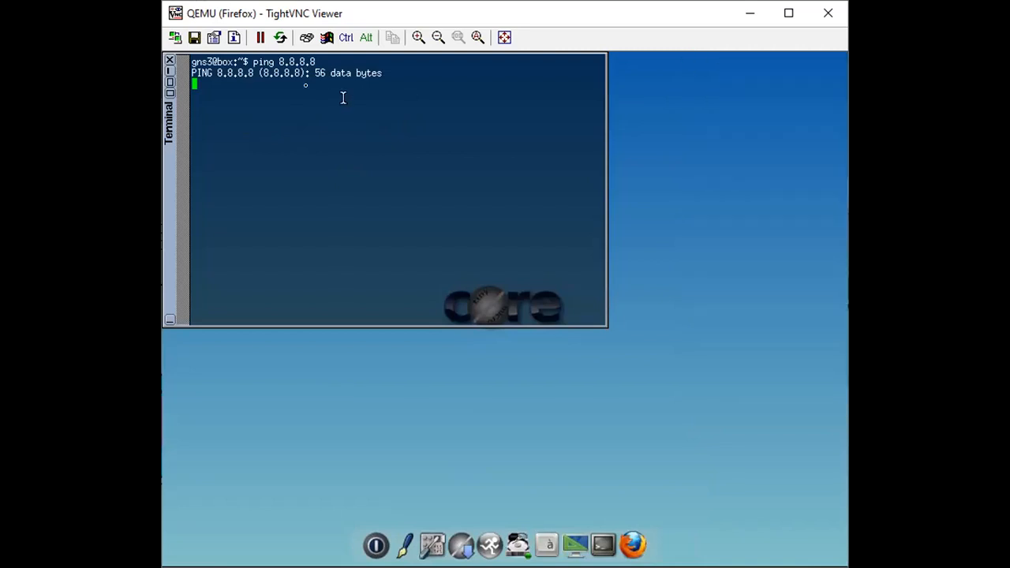
{"action": "left_click", "coordinate": [170, 60]}
{"action": "left_click", "coordinate": [606, 535]}
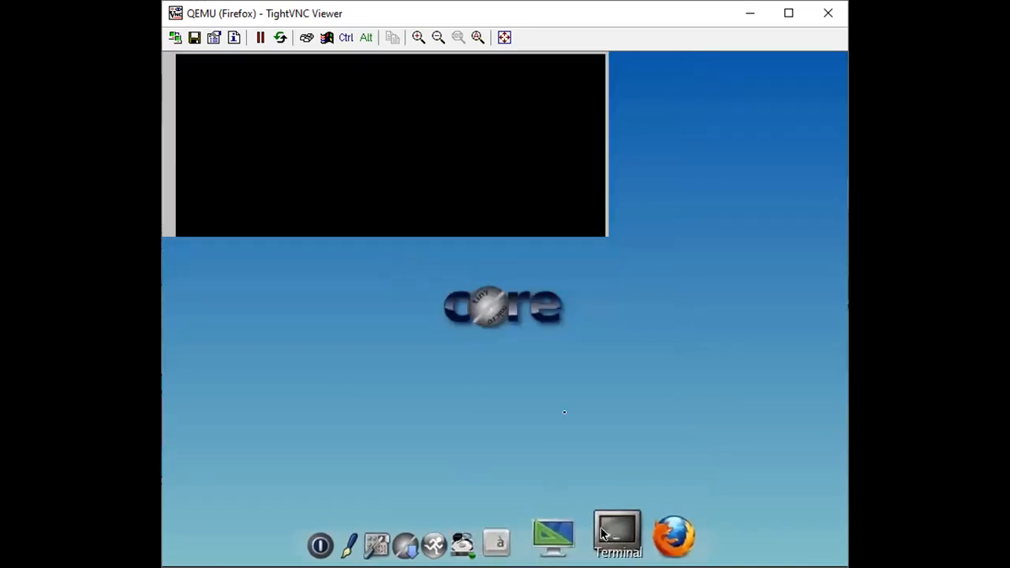
{"action": "type", "text": "ipconfig"}
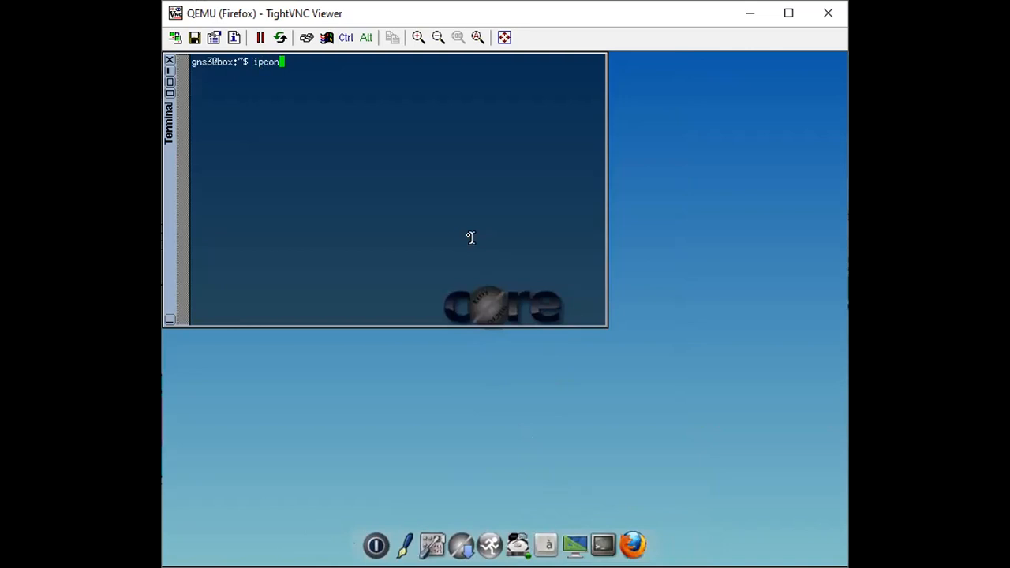
{"action": "key", "text": "Return"}
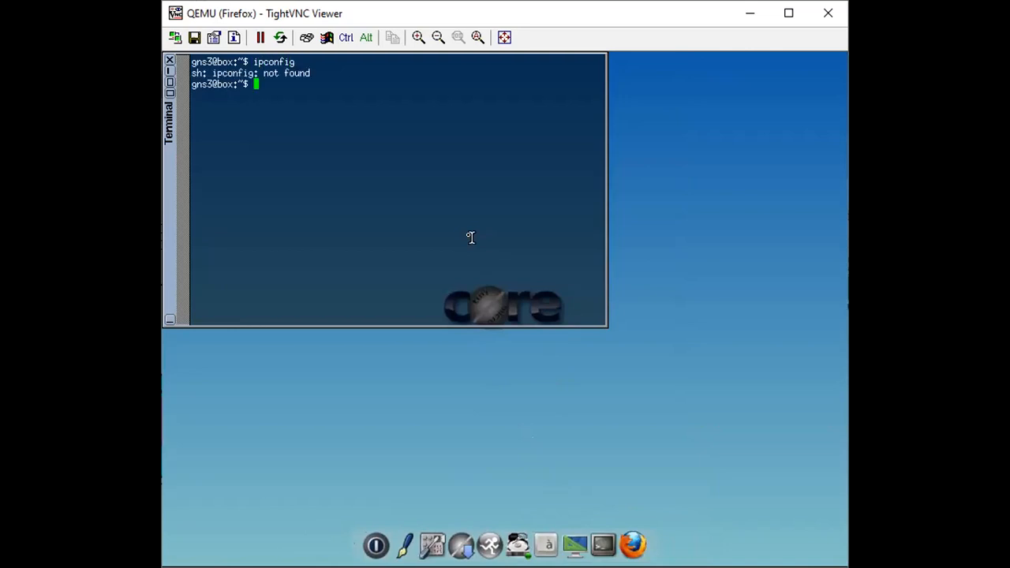
Reopen the network settings from the control panel and enter 10.1.2.2 as the eth0 IP address.
{"action": "left_click", "coordinate": [437, 543]}
{"action": "left_click", "coordinate": [225, 505]}
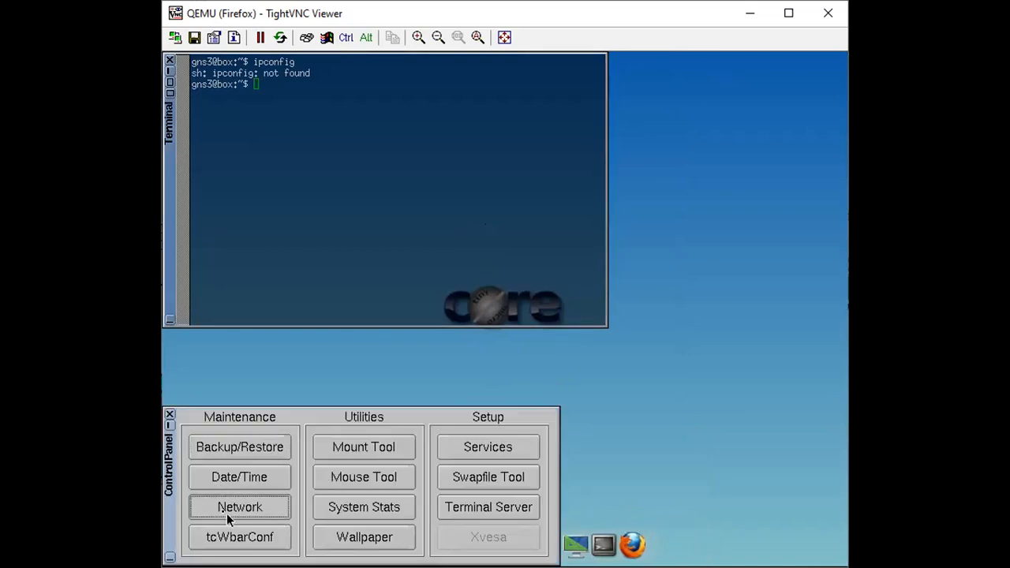
{"action": "left_click", "coordinate": [756, 169]}
{"action": "type", "text": "10."}
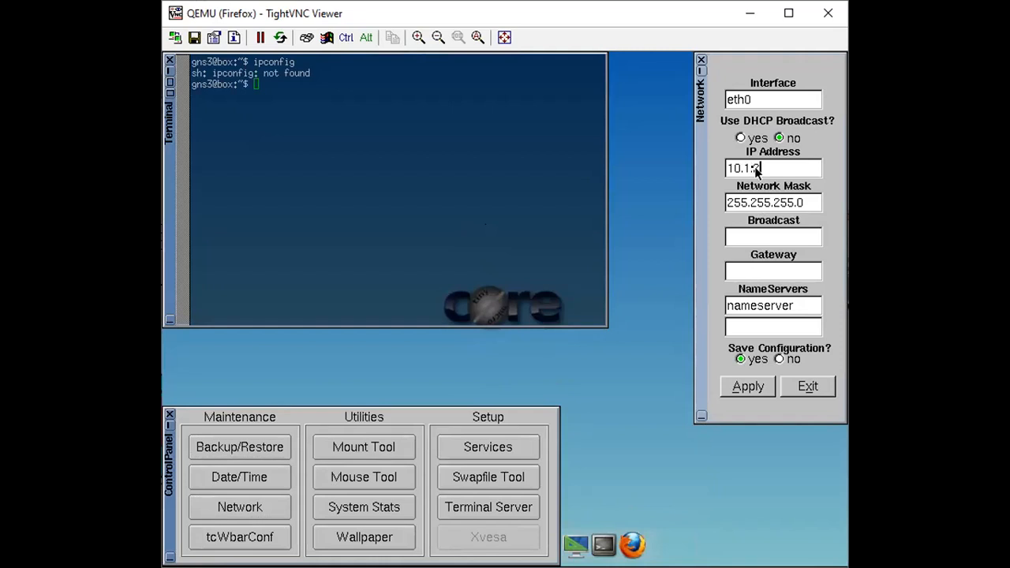
{"action": "type", "text": "1.2.1"}
{"action": "key", "text": "BackSpace"}
{"action": "type", "text": "2"}
Set the gateway to 10.1.2.1 and the first name server to 8.8.8.8, and apply the configuration.
{"action": "key", "text": "Tab"}
{"action": "key", "text": "Tab"}
{"action": "key", "text": "Tab"}
{"action": "type", "text": "10.1.2.1"}
{"action": "key", "text": "Tab"}
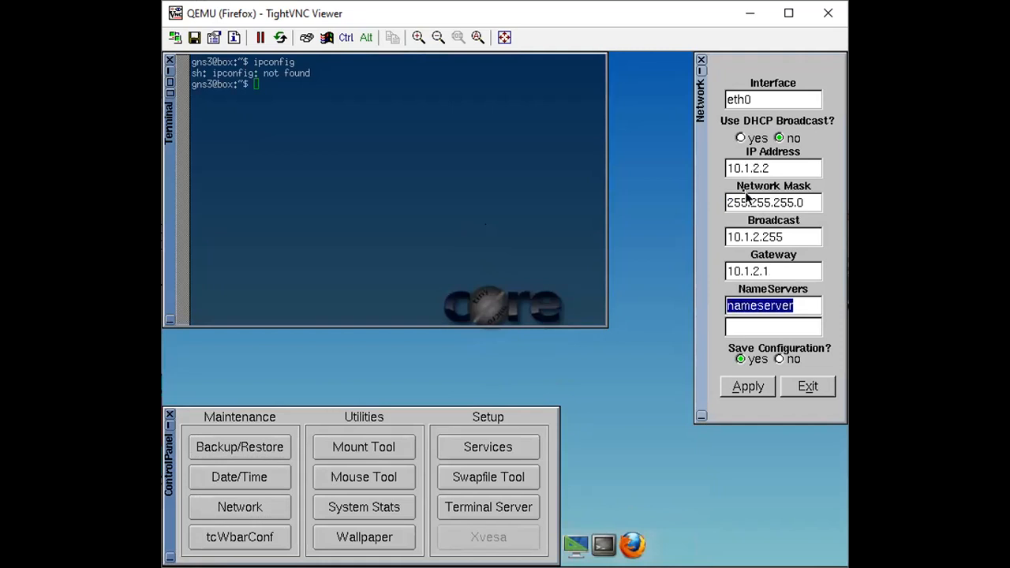
{"action": "type", "text": "8.8.8.8"}
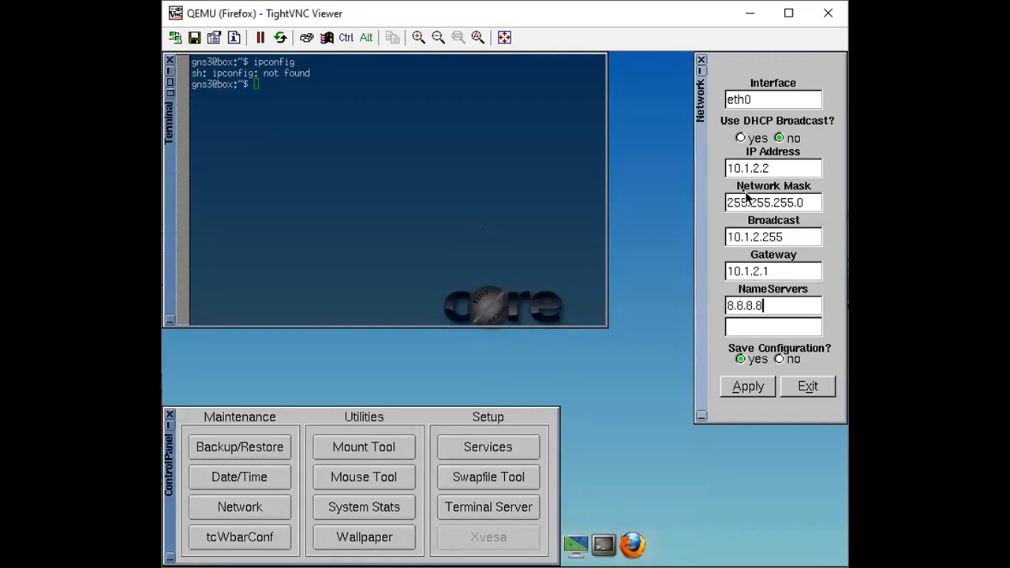
{"action": "left_click", "coordinate": [738, 387]}
Clear the open windows off the desktop and ping 8.8.8.8 from a new terminal.
{"action": "left_click", "coordinate": [701, 60]}
{"action": "left_click", "coordinate": [169, 60]}
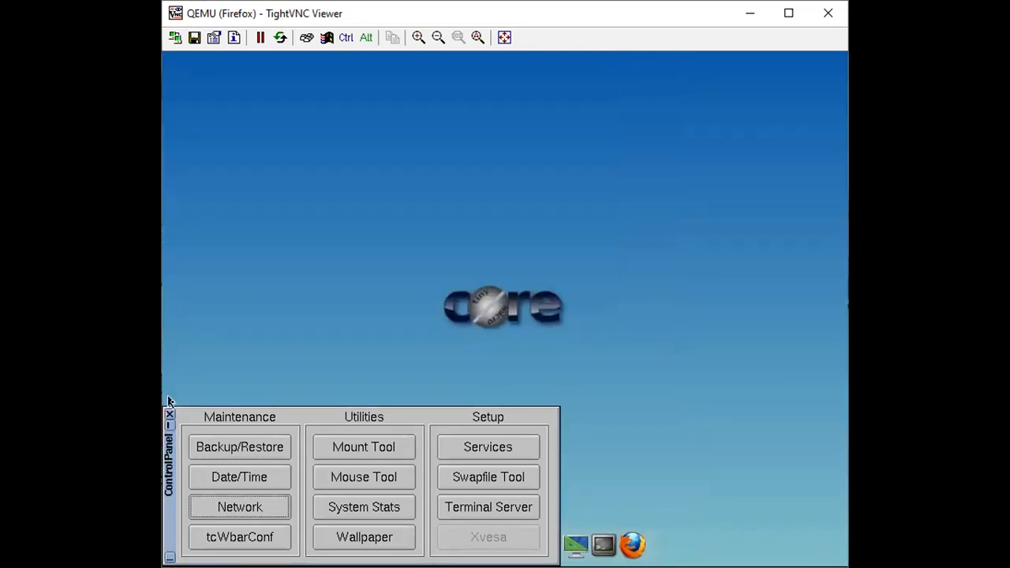
{"action": "left_click", "coordinate": [170, 425]}
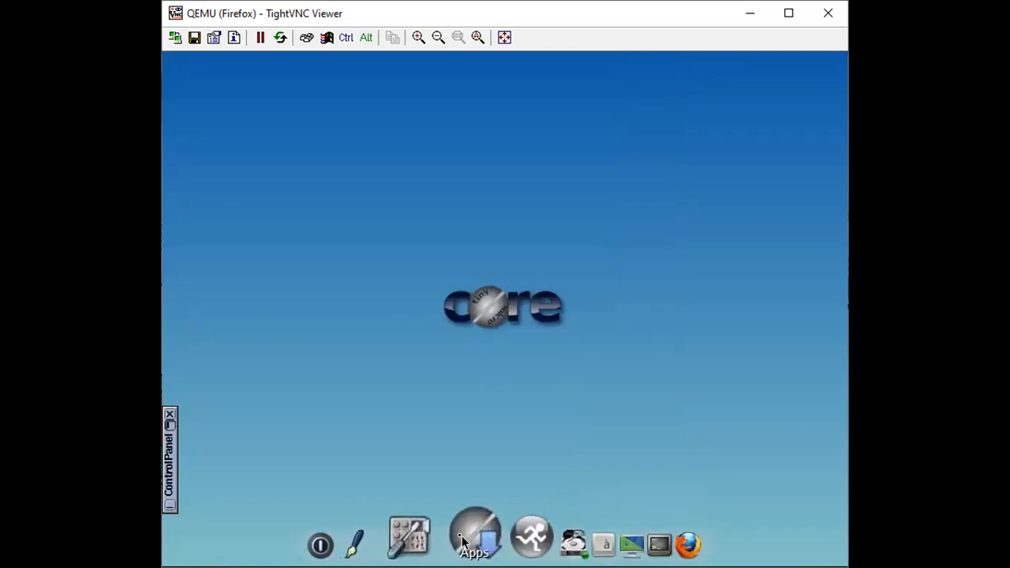
{"action": "left_click", "coordinate": [603, 537]}
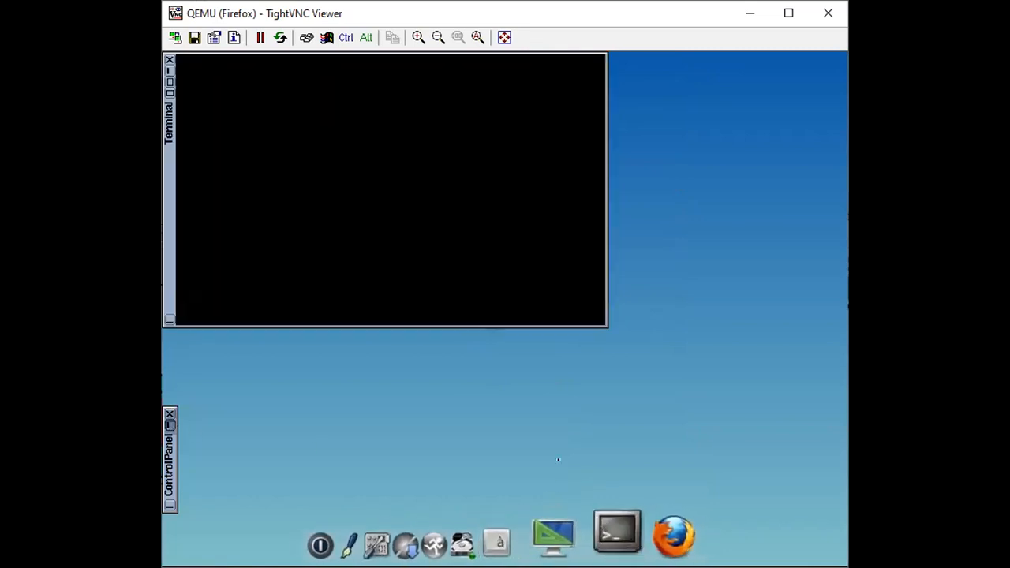
{"action": "type", "text": "ping "}
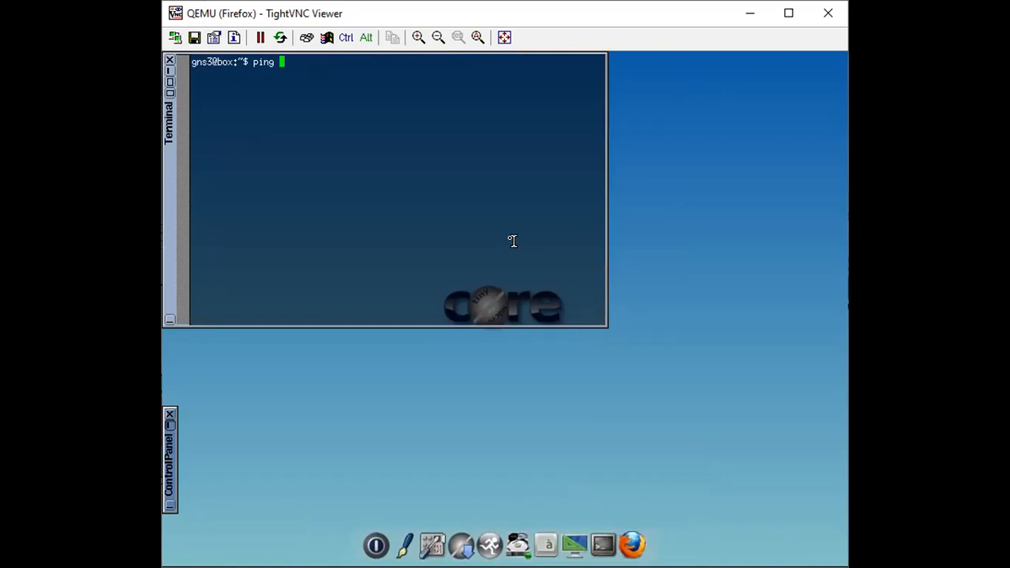
{"action": "type", "text": "8.8.8.8"}
{"action": "key", "text": "Return"}
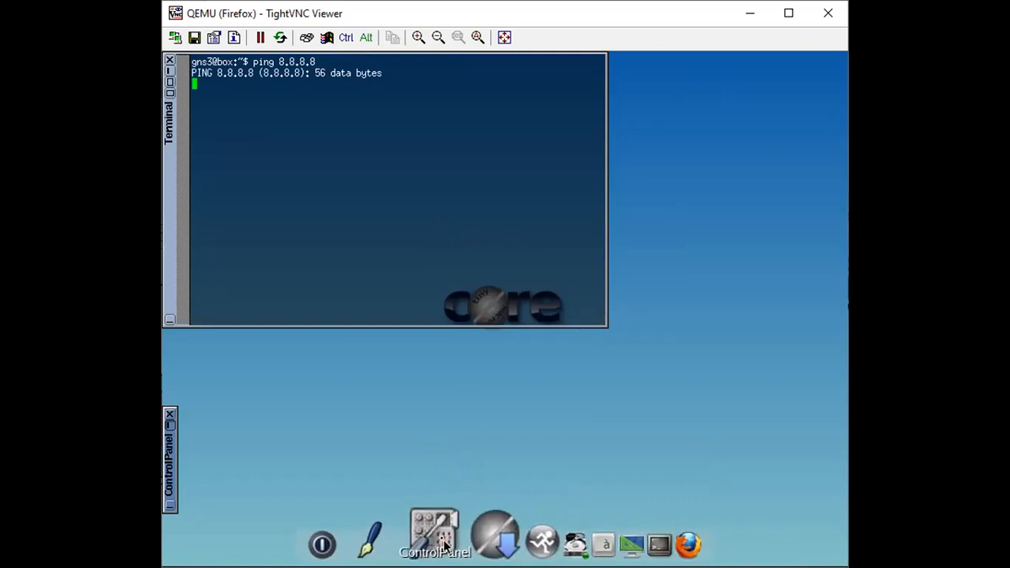
Reopen the network settings, close the terminal and the new control panel, and enter 10.1.2.2 as the IP address.
{"action": "left_click", "coordinate": [445, 545]}
{"action": "left_click", "coordinate": [525, 509]}
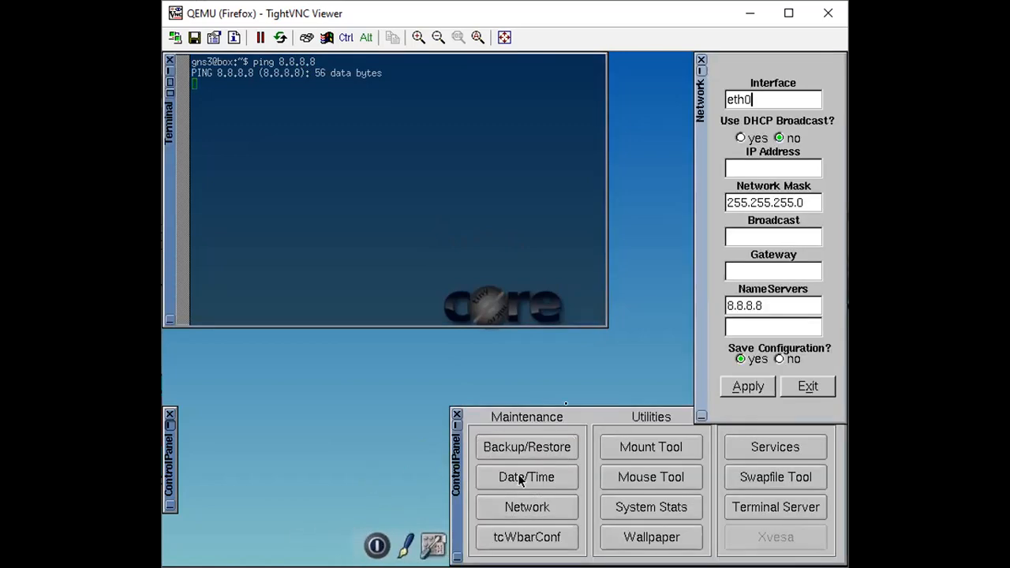
{"action": "left_click", "coordinate": [770, 168]}
{"action": "left_click", "coordinate": [169, 60]}
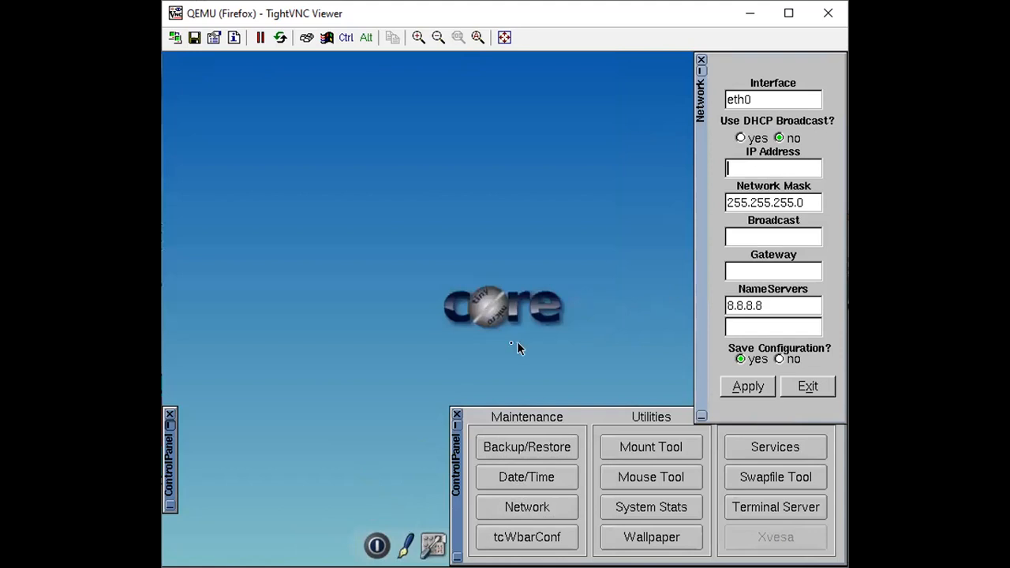
{"action": "left_click", "coordinate": [457, 414]}
{"action": "type", "text": "10.1.2."}
{"action": "key", "text": "Tab"}
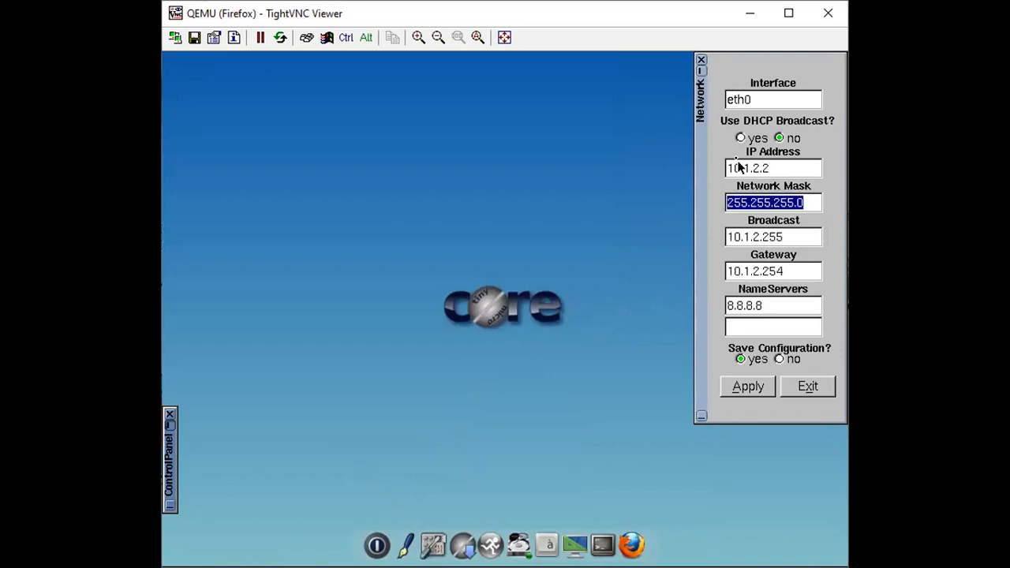
Replace the last octet of the gateway address, apply the eth0 configuration and close the network settings.
{"action": "key", "text": "Tab"}
{"action": "key", "text": "Tab"}
{"action": "key", "text": "Tab"}
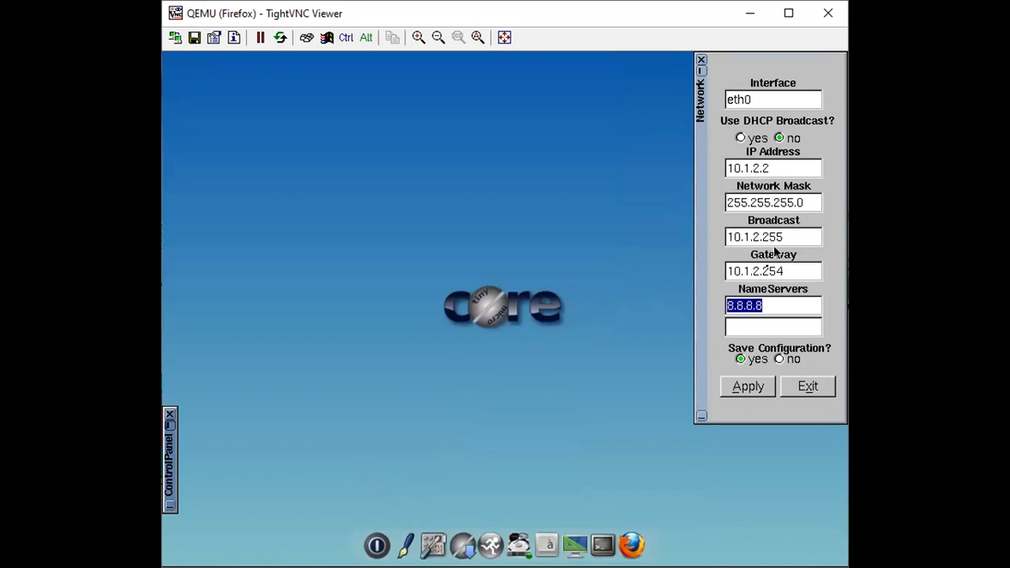
{"action": "left_click", "coordinate": [804, 271]}
{"action": "key", "text": "BackSpace"}
{"action": "key", "text": "BackSpace"}
{"action": "key", "text": "BackSpace"}
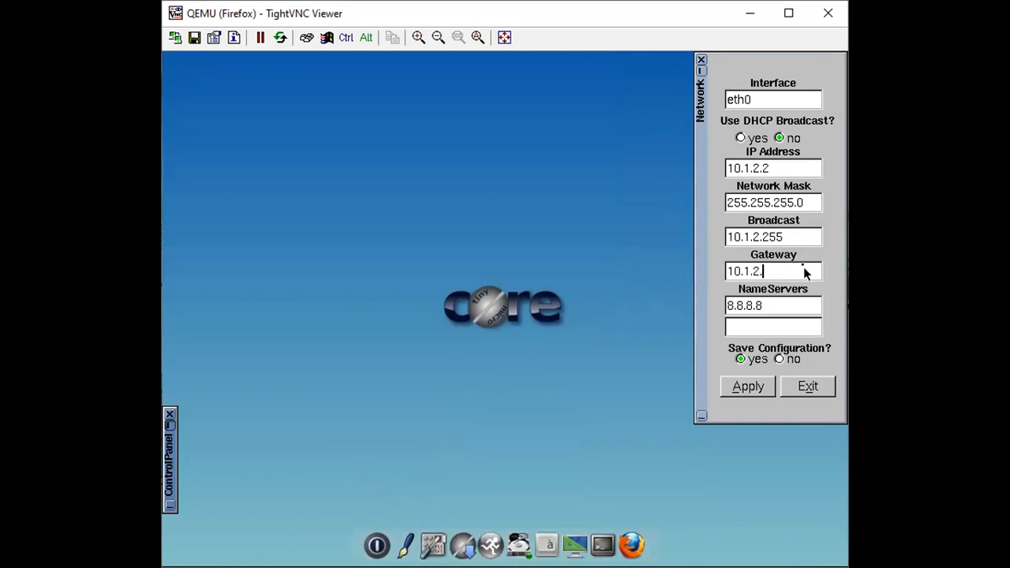
{"action": "left_click", "coordinate": [748, 387]}
{"action": "left_click", "coordinate": [741, 392]}
{"action": "left_click", "coordinate": [701, 61]}
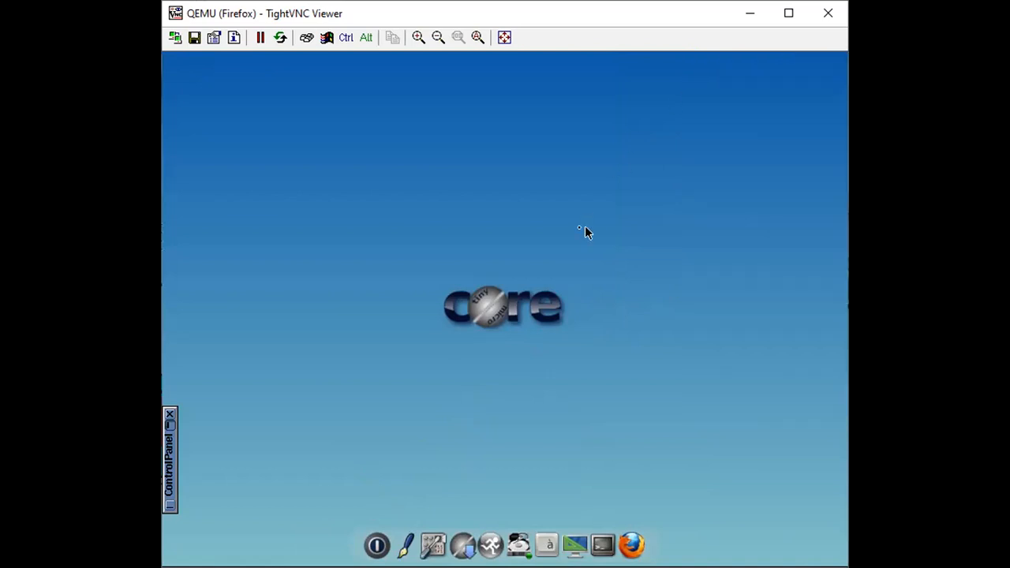
Ping 8.8.8.8 again from a new terminal and close that terminal.
{"action": "right_click", "coordinate": [586, 230]}
{"action": "left_click", "coordinate": [603, 544]}
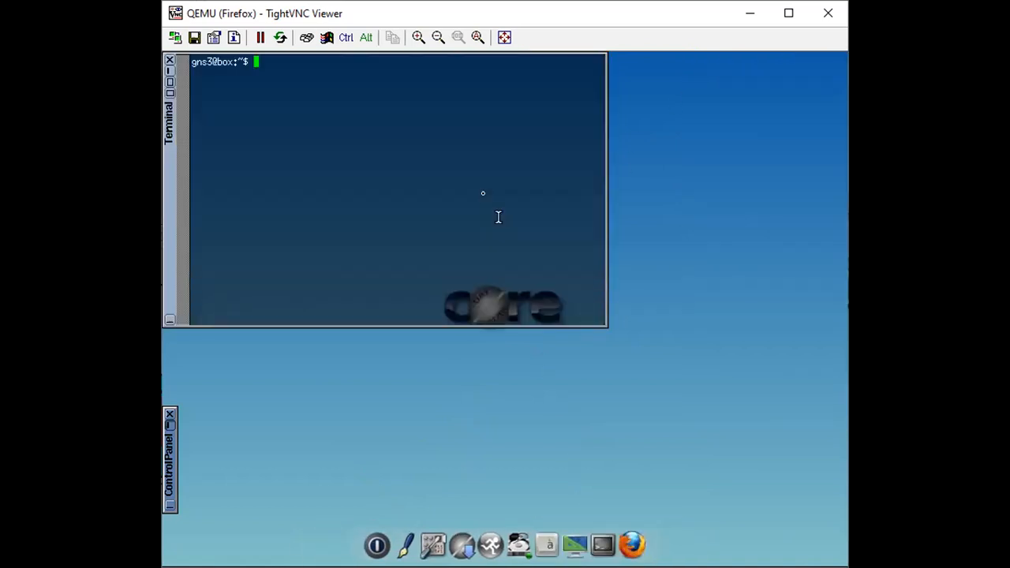
{"action": "type", "text": "ping 8.8.8.8"}
{"action": "key", "text": "Return"}
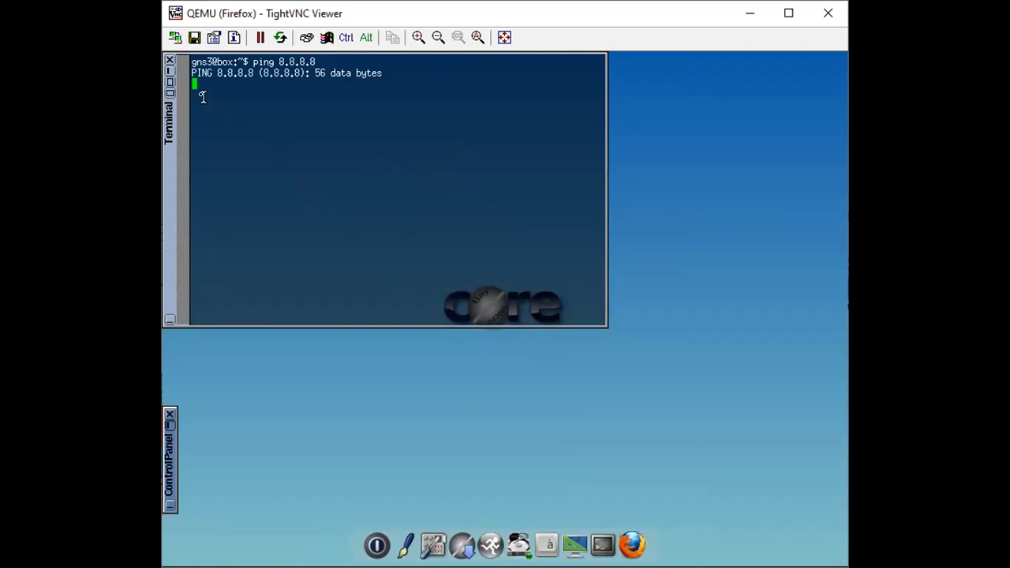
{"action": "left_click", "coordinate": [170, 61]}
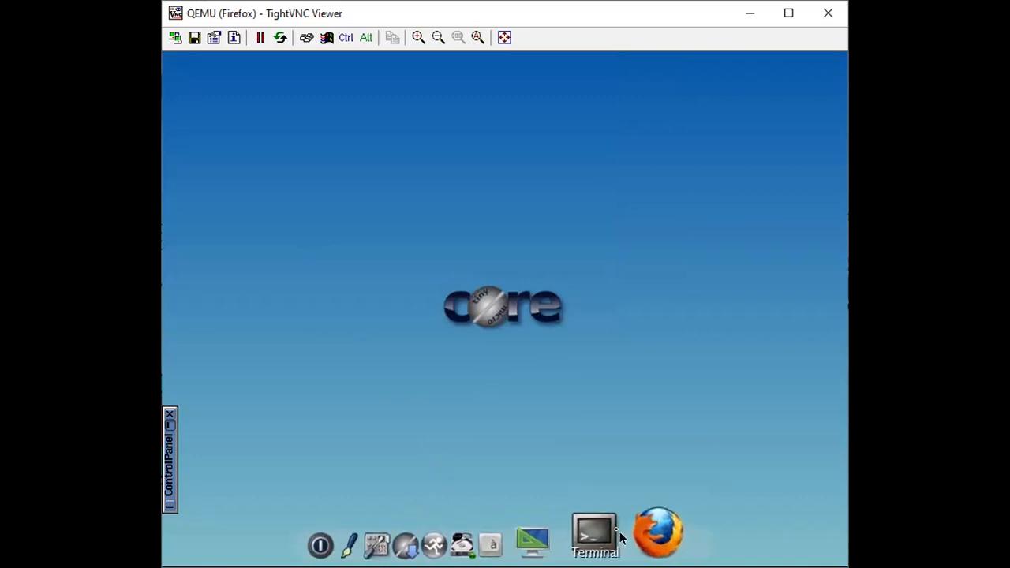
{"action": "left_click", "coordinate": [416, 540]}
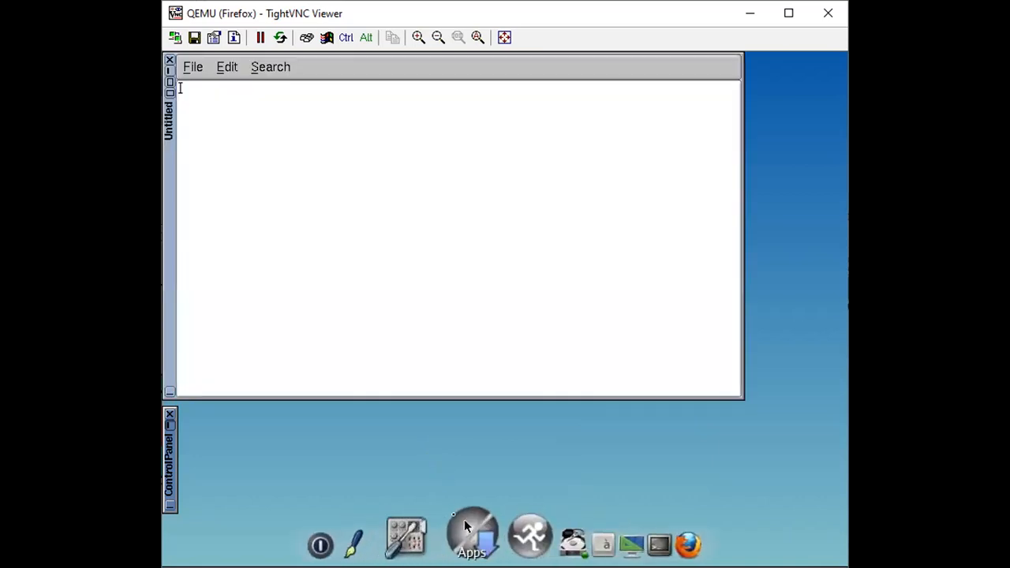
{"action": "left_click", "coordinate": [169, 61]}
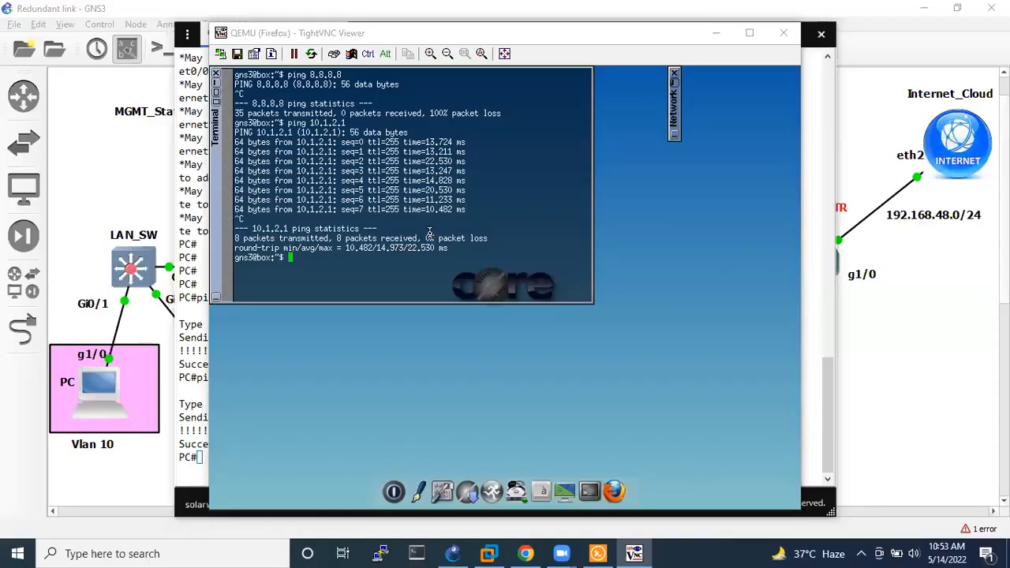
Ping 8.8.8.8 from the already open terminal and stop the test.
{"action": "left_click", "coordinate": [430, 233]}
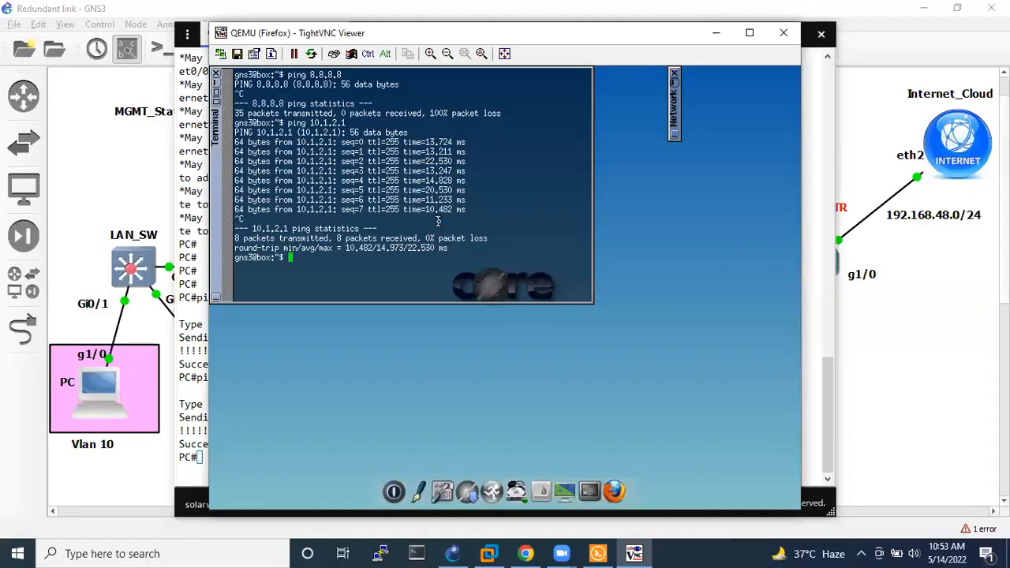
{"action": "type", "text": "ping"}
{"action": "key", "text": "Return"}
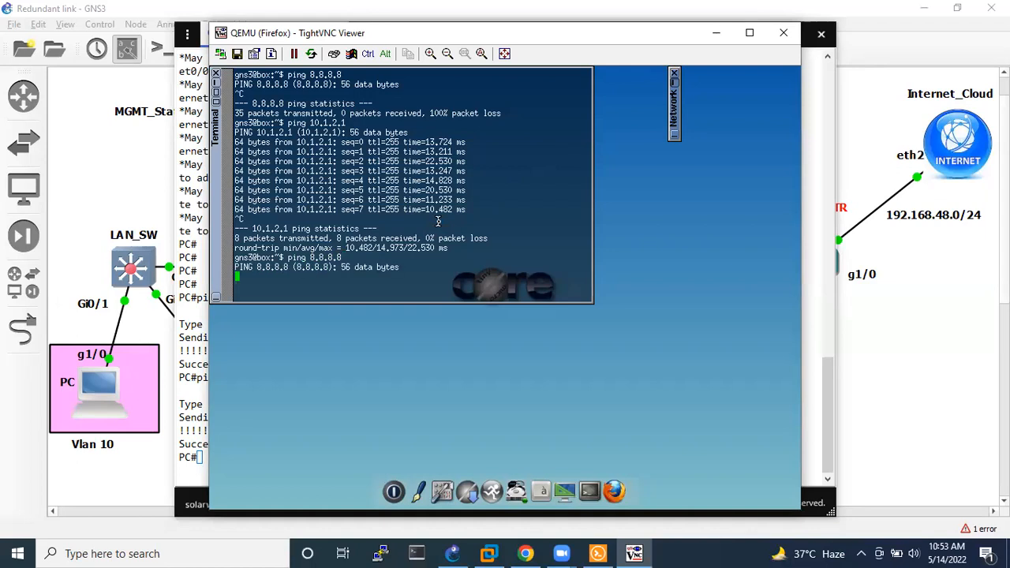
{"action": "key", "text": "ctrl+c"}
{"action": "key", "text": "Return"}
{"action": "key", "text": "Return"}
{"action": "key", "text": "Return"}
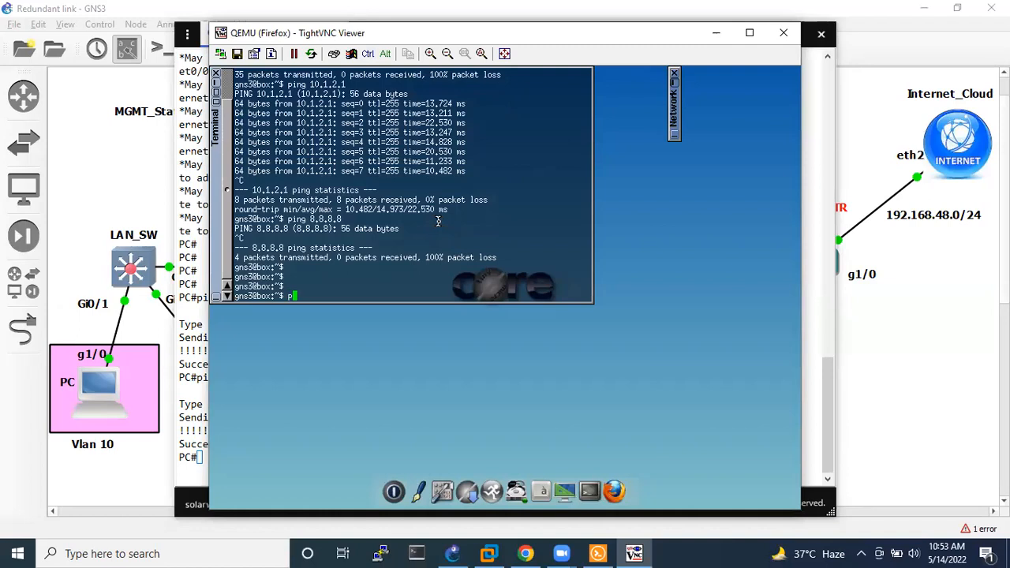
Ping the gateway 10.1.2.1 from the terminal.
{"action": "type", "text": "ping 10.1.2.1"}
{"action": "key", "text": "Return"}
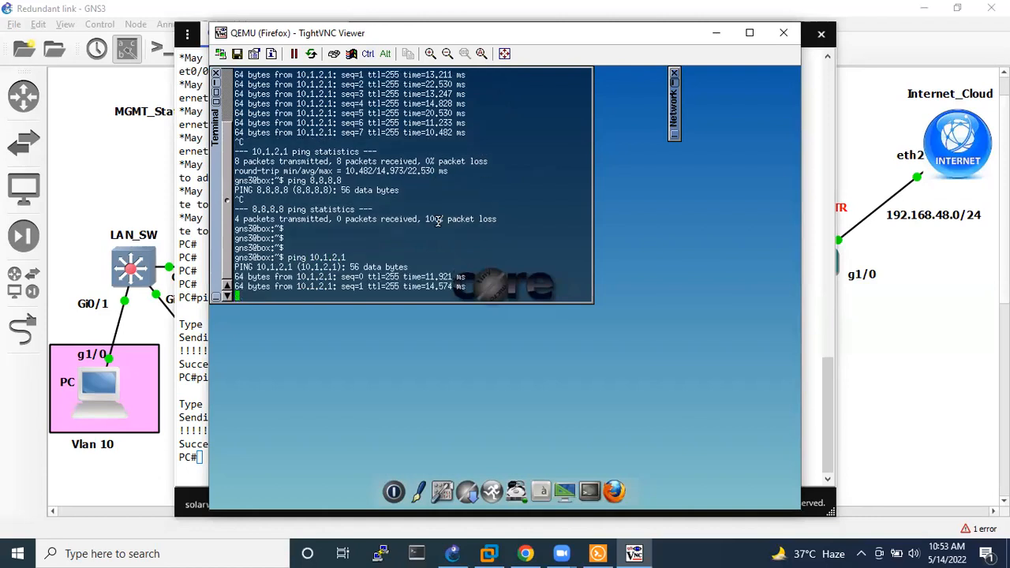
Stop the gateway ping and log back in to the FortiGate web interface in Chrome as admin with the account password.
{"action": "key", "text": "ctrl+c"}
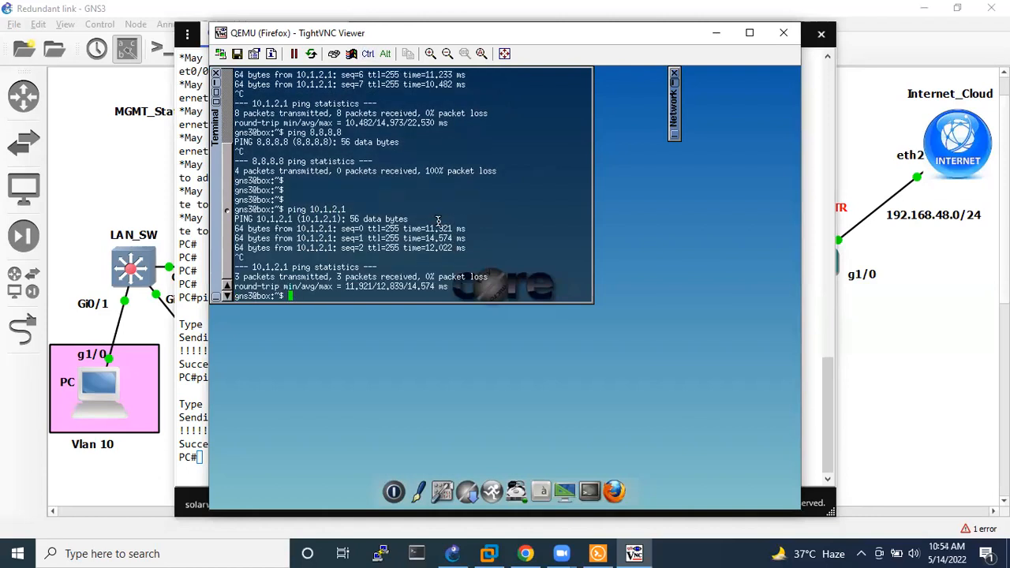
{"action": "key", "text": "alt+Tab"}
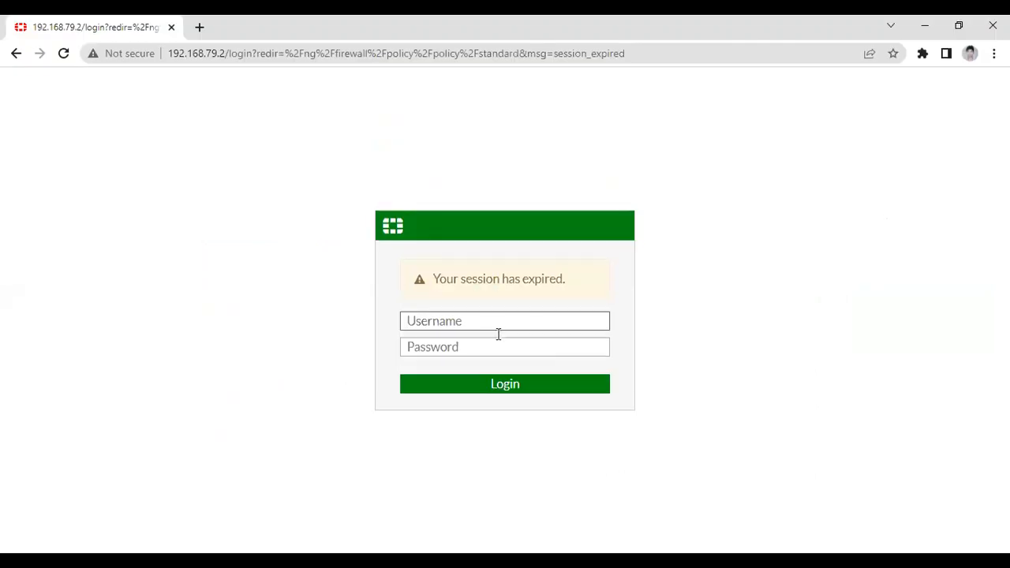
{"action": "type", "text": "admin"}
{"action": "key", "text": "Tab"}
{"action": "type", "text": "123"}
{"action": "key", "text": "Return"}
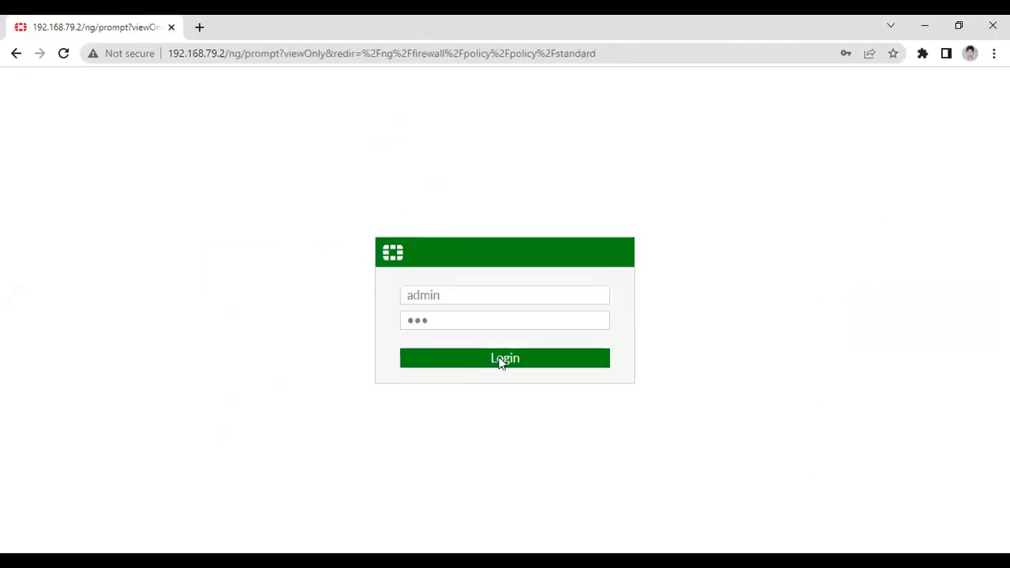
{"action": "left_click", "coordinate": [584, 387]}
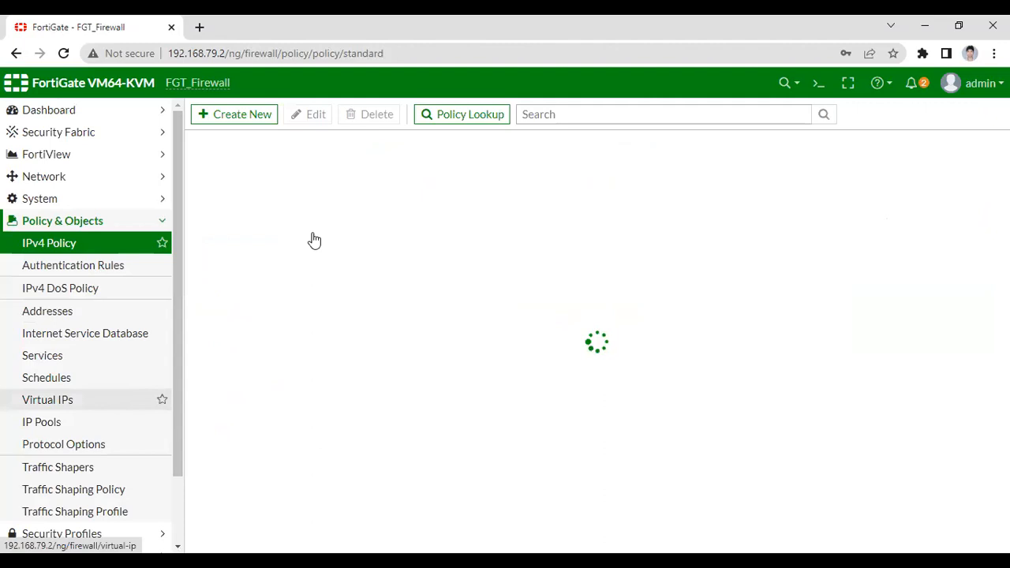
Review the settings of the vlan20_internet policy in the IPv4 policy list and close it with its settings accepted.
{"action": "left_click_drag", "start_coordinate": [649, 546], "coordinate": [704, 509]}
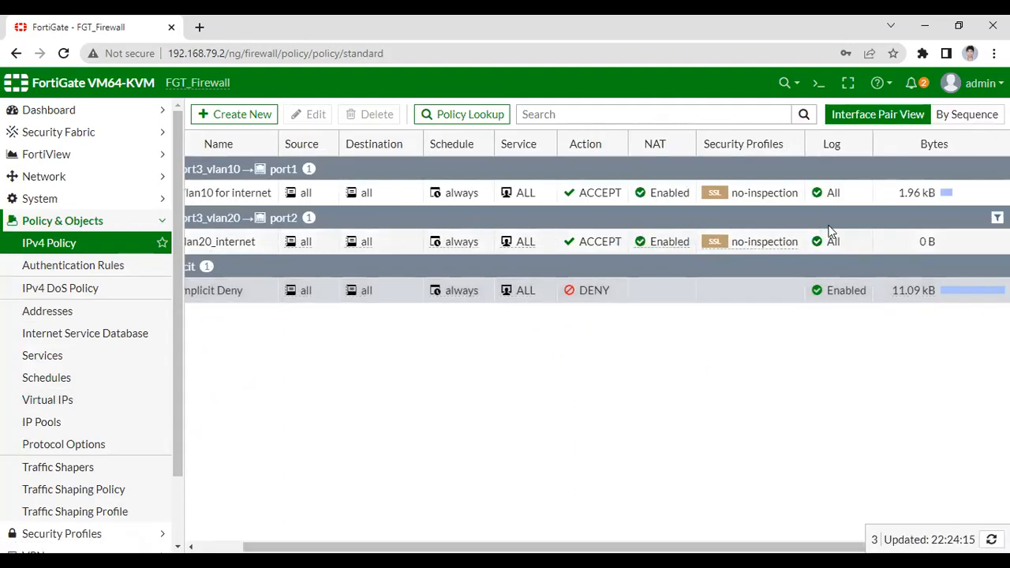
{"action": "double_click", "coordinate": [216, 248]}
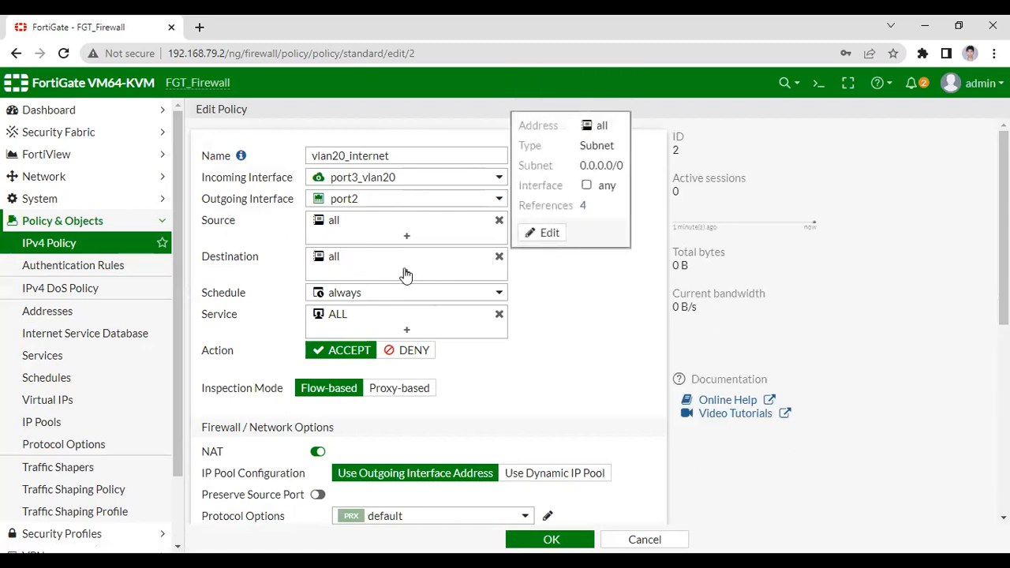
{"action": "scroll", "coordinate": [400, 274], "scroll_direction": "down", "scroll_amount": 5}
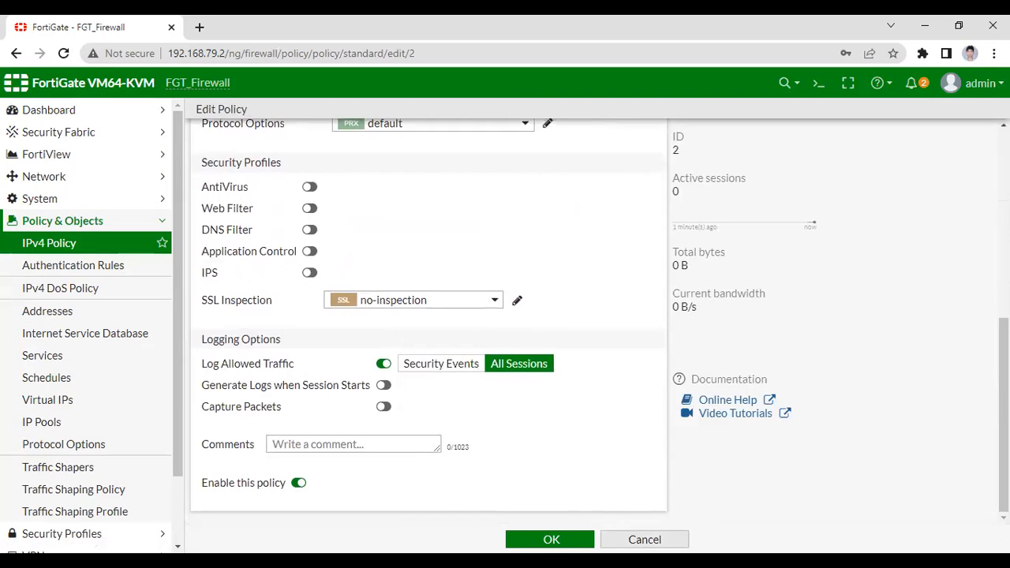
{"action": "left_click", "coordinate": [552, 540]}
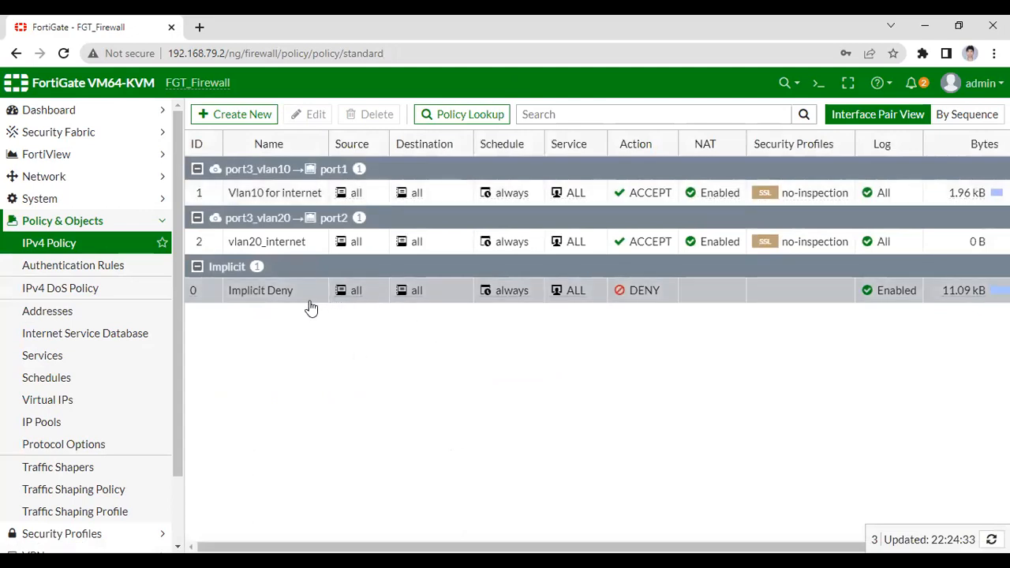
Delete the IPv4 policies vlan20_internet and Vlan10 for internet.
{"action": "right_click", "coordinate": [270, 245]}
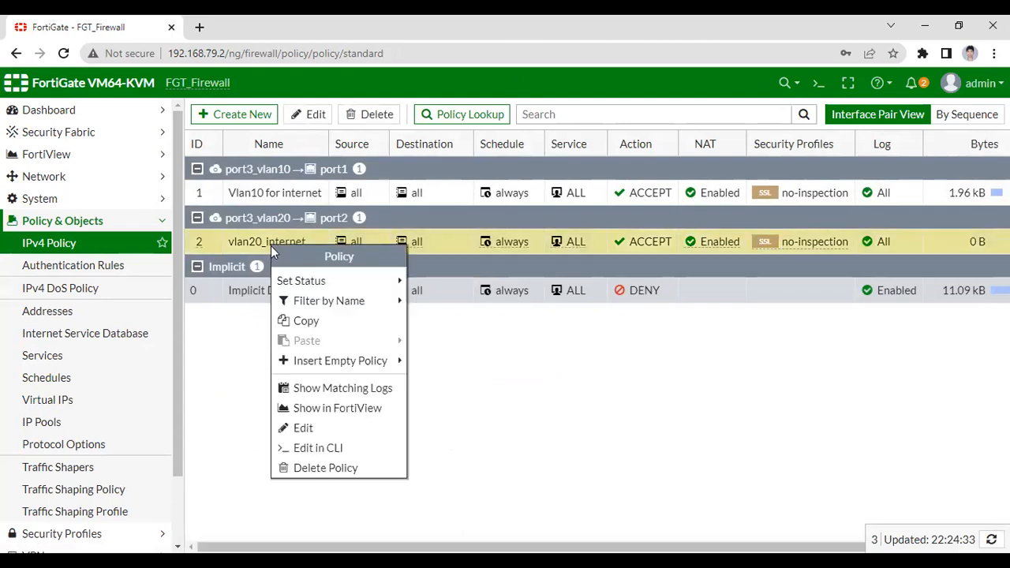
{"action": "left_click", "coordinate": [316, 468]}
{"action": "left_click", "coordinate": [752, 193]}
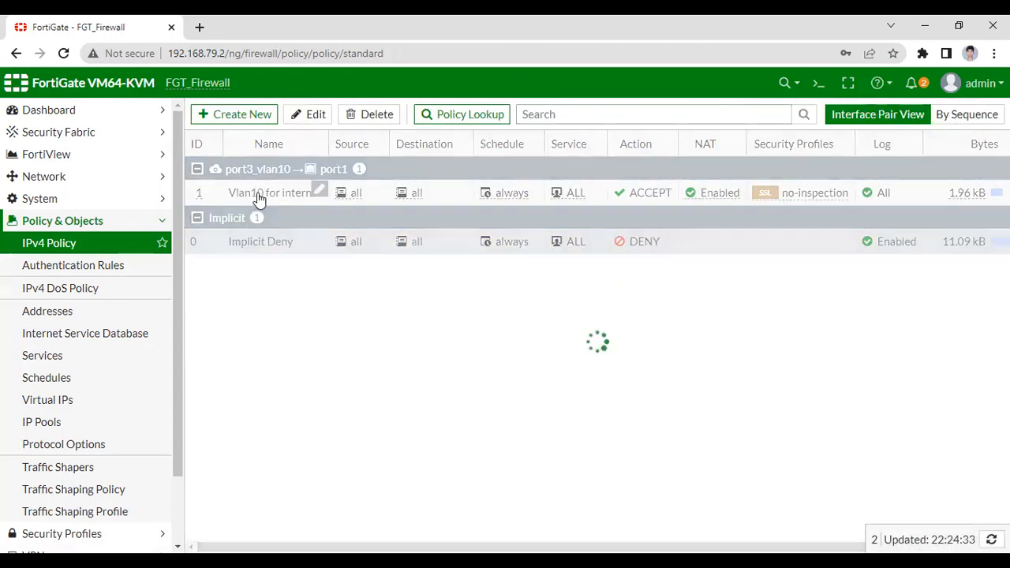
{"action": "right_click", "coordinate": [259, 196]}
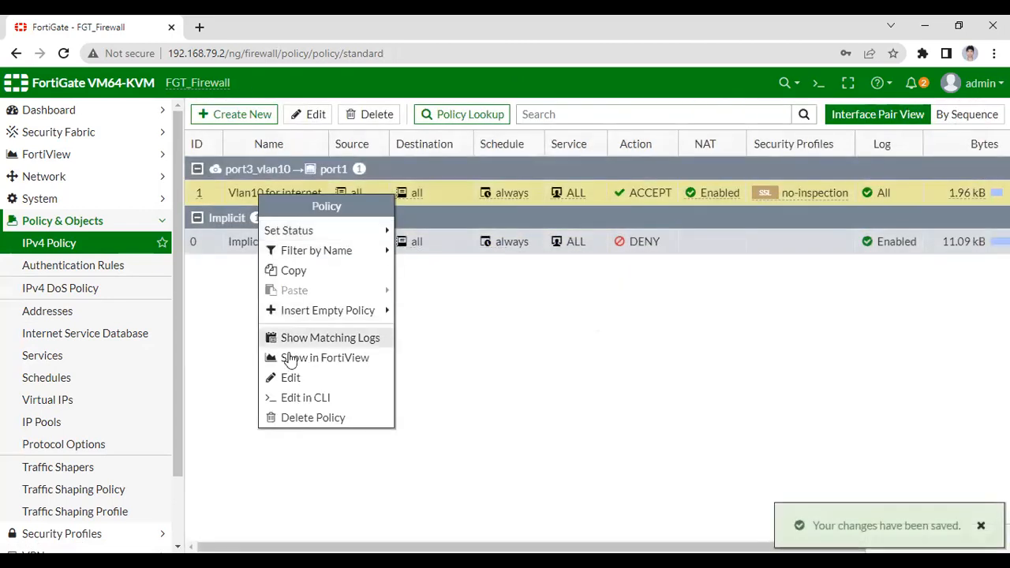
{"action": "left_click", "coordinate": [304, 418]}
{"action": "left_click", "coordinate": [758, 193]}
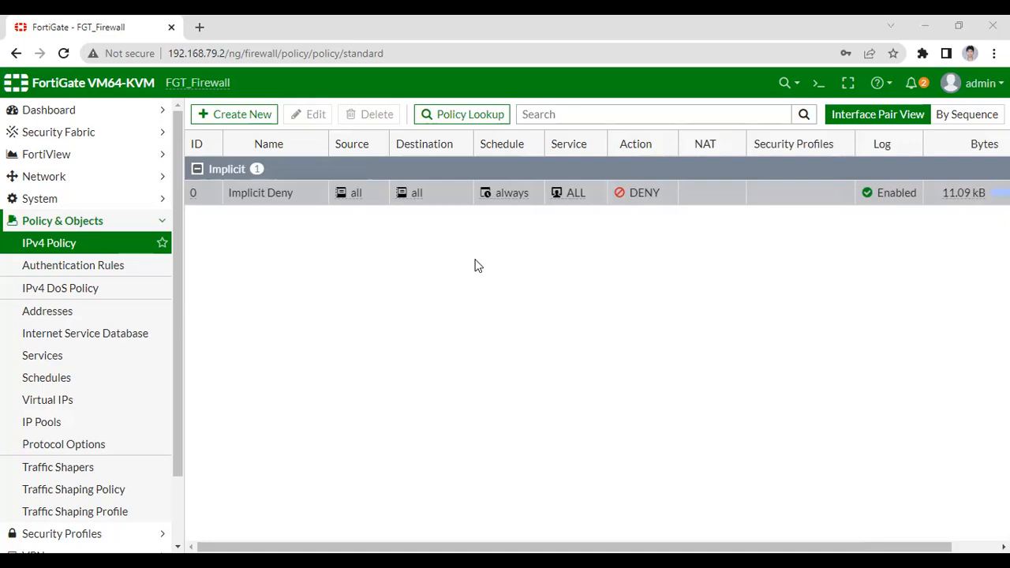
Switch to GNS3 to examine the VLAN 10 side of the SD WAN load balancing topology.
{"action": "key", "text": "alt+Tab"}
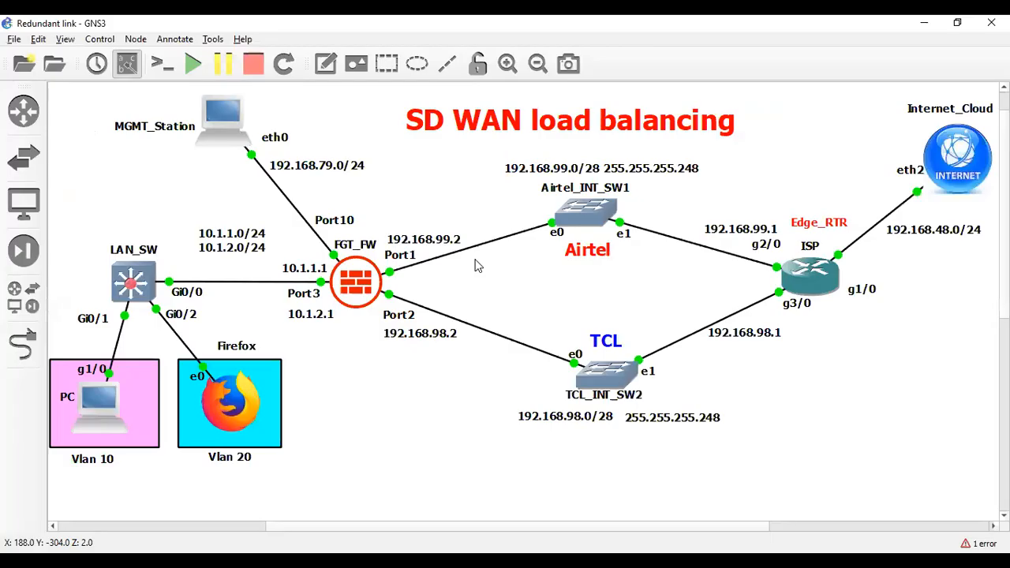
{"action": "left_click", "coordinate": [151, 371]}
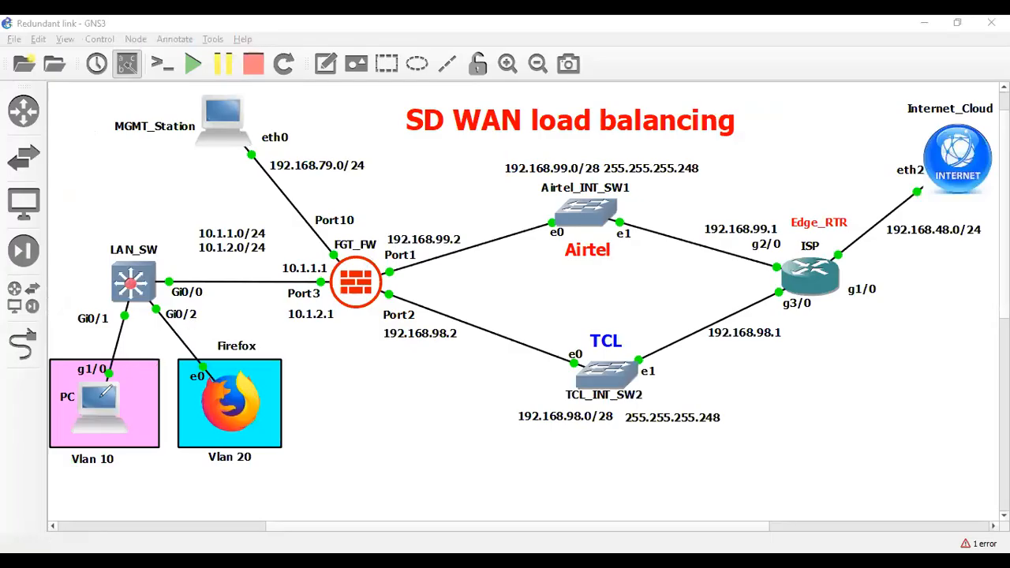
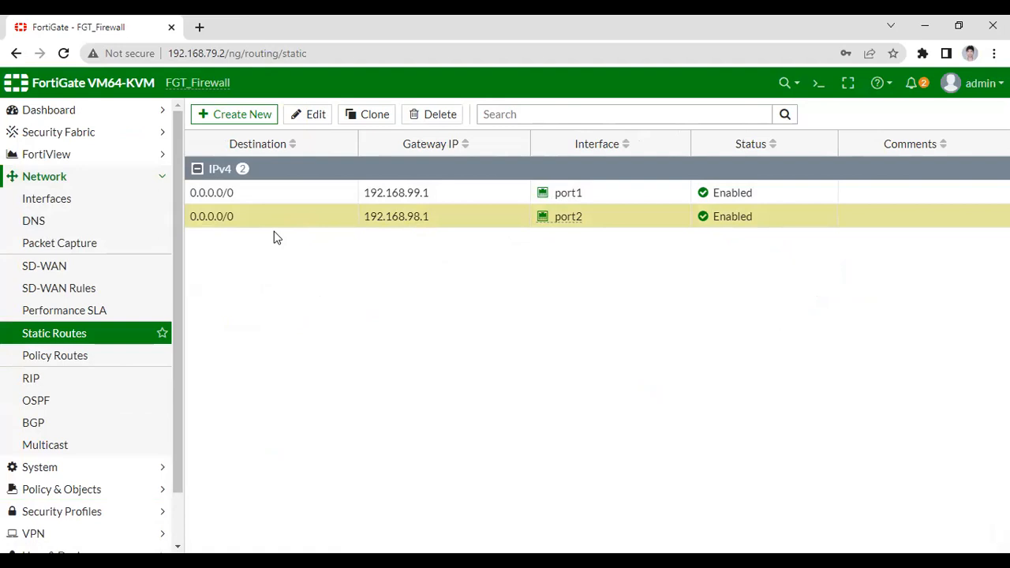
Delete the two default static routes through port2 and port1.
{"action": "right_click", "coordinate": [250, 226]}
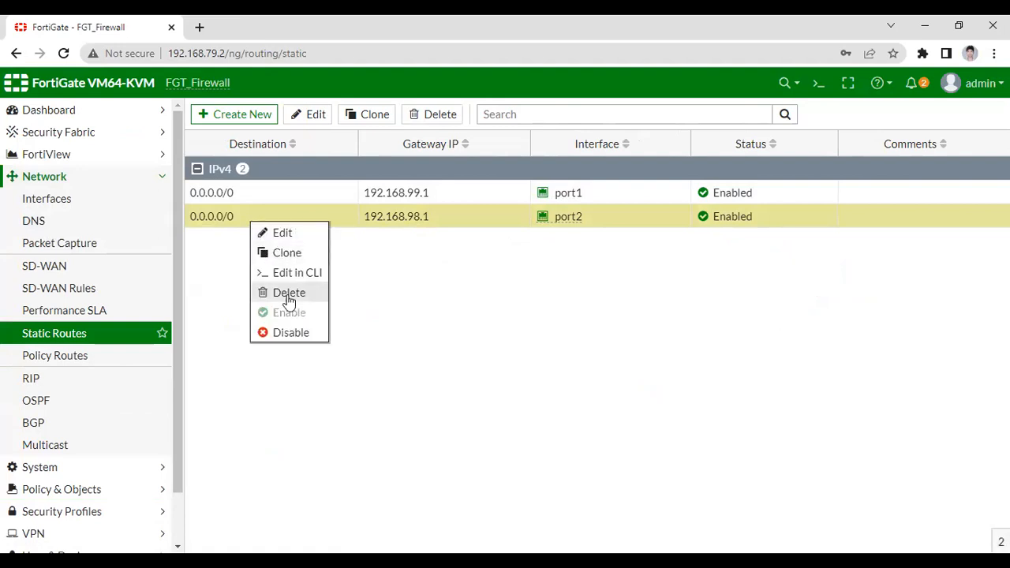
{"action": "left_click", "coordinate": [282, 295]}
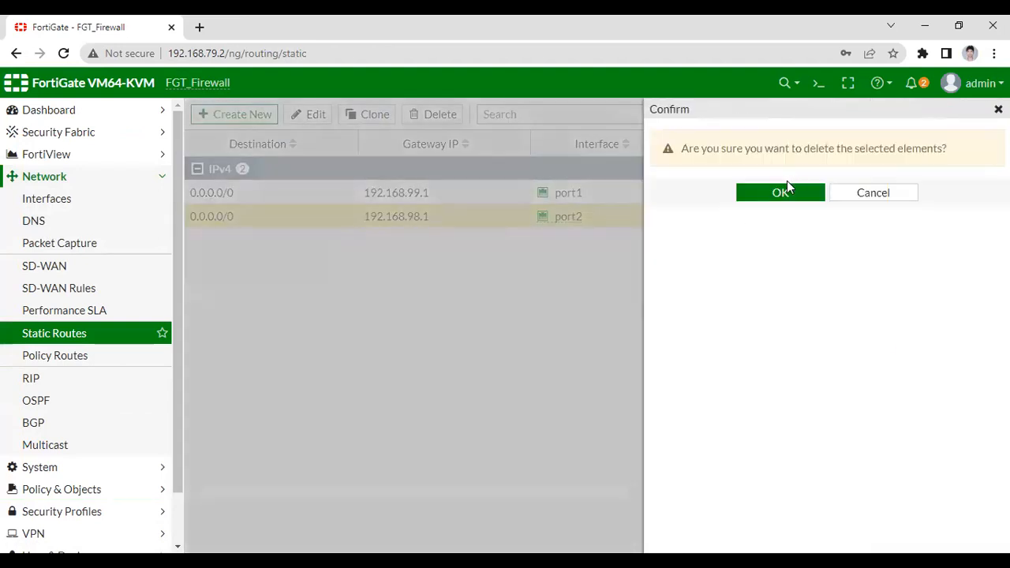
{"action": "left_click", "coordinate": [783, 190]}
{"action": "right_click", "coordinate": [261, 198]}
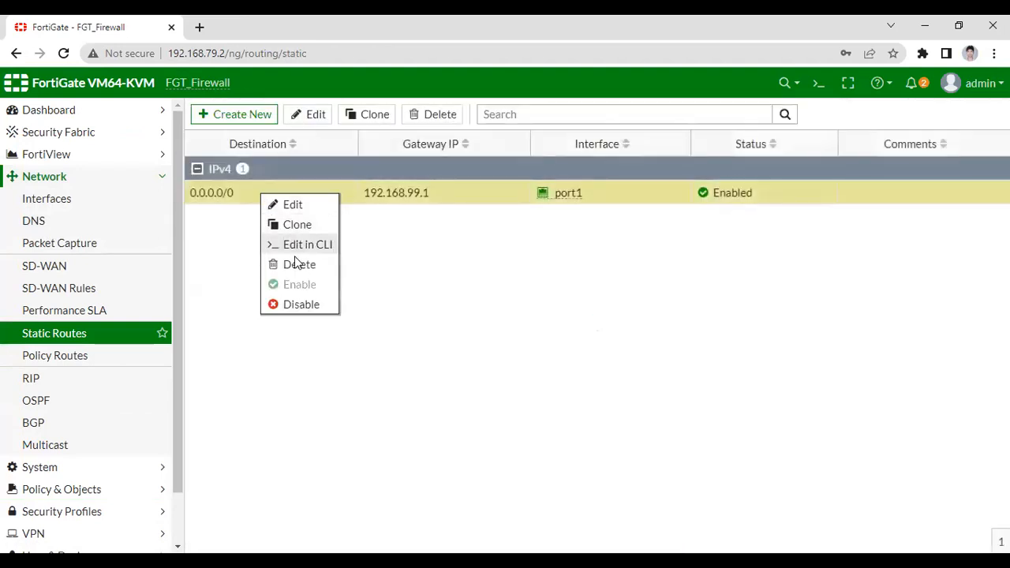
{"action": "left_click", "coordinate": [288, 265]}
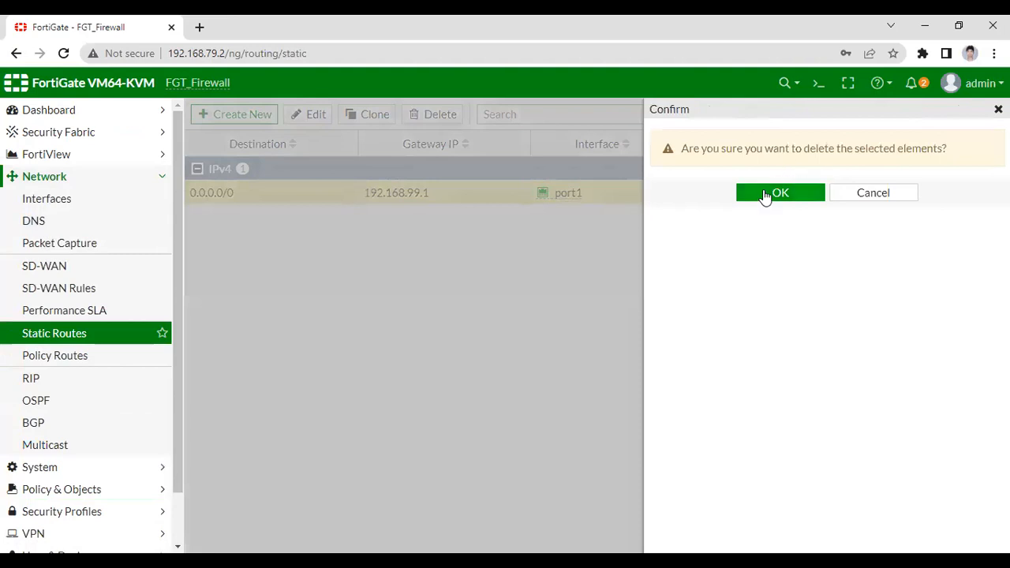
{"action": "left_click", "coordinate": [778, 192]}
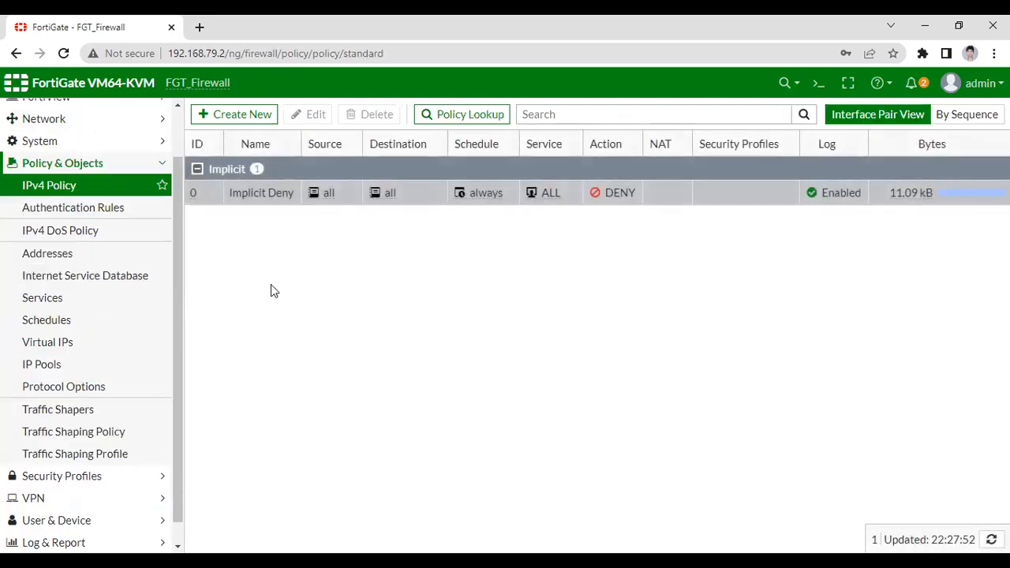
Add port1 as an SD-WAN interface member with gateway 192.168.99.1.
{"action": "left_click", "coordinate": [162, 163]}
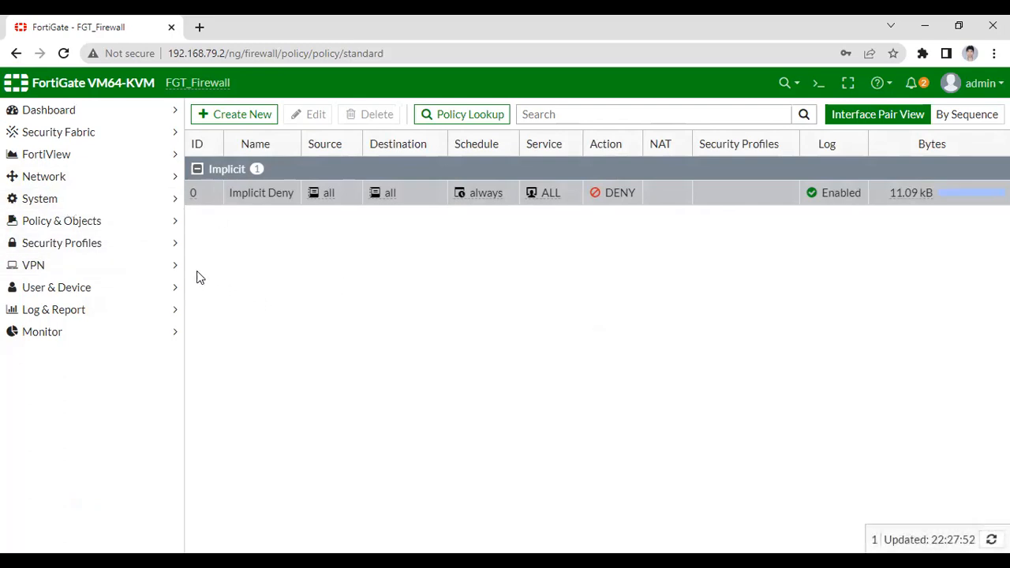
{"action": "left_click", "coordinate": [65, 185]}
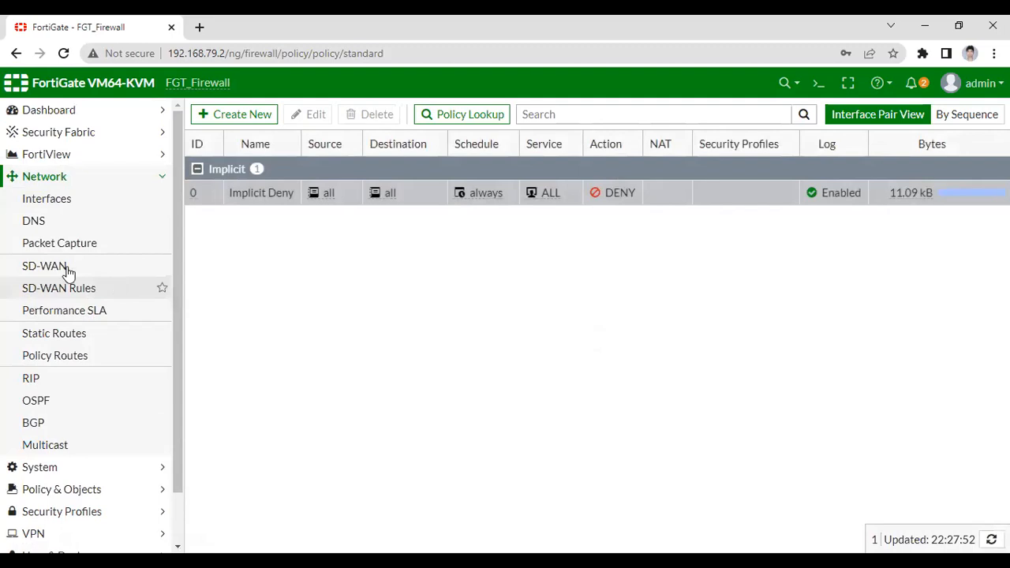
{"action": "left_click", "coordinate": [158, 266]}
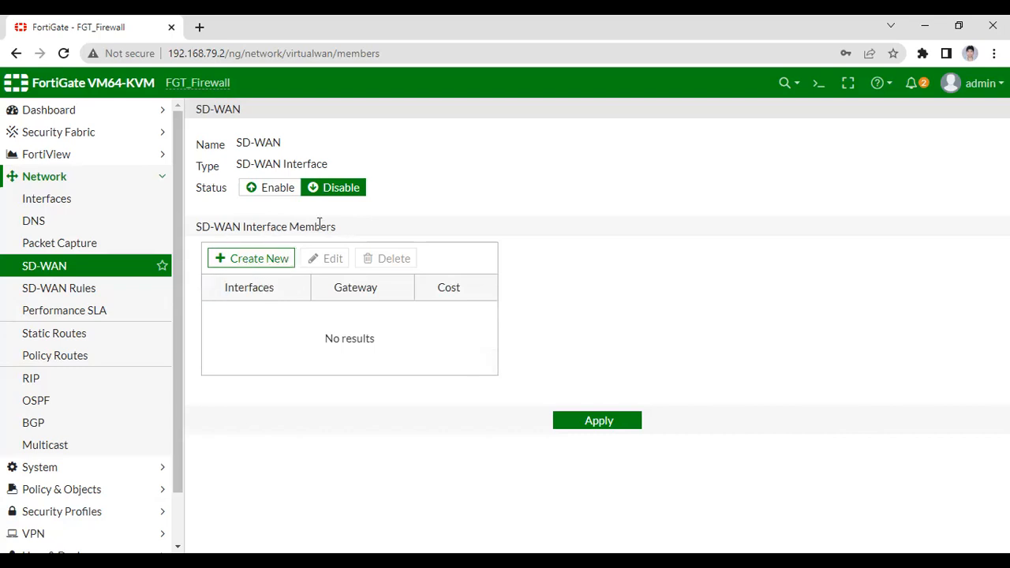
{"action": "left_click", "coordinate": [247, 261]}
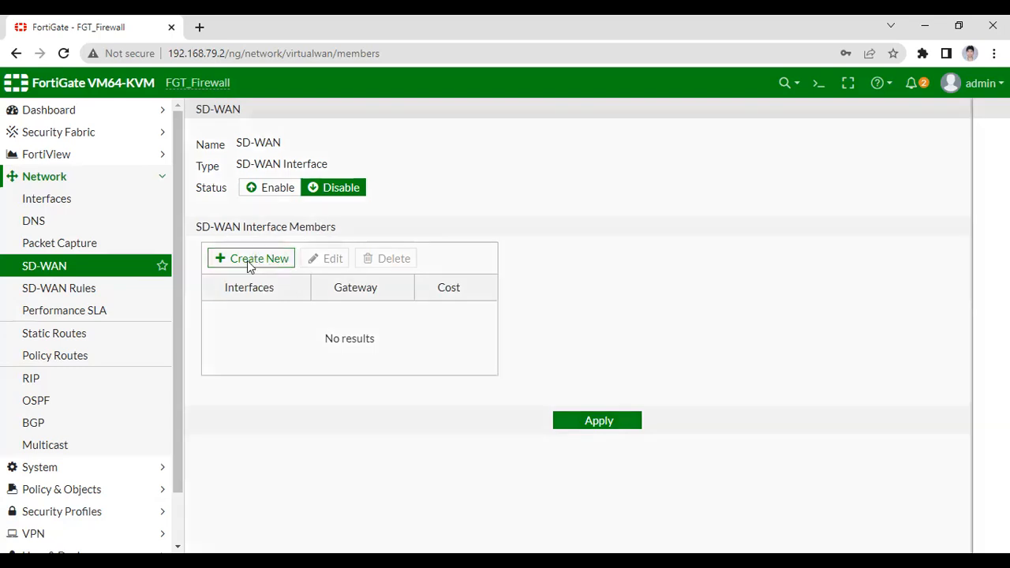
{"action": "left_click", "coordinate": [415, 147]}
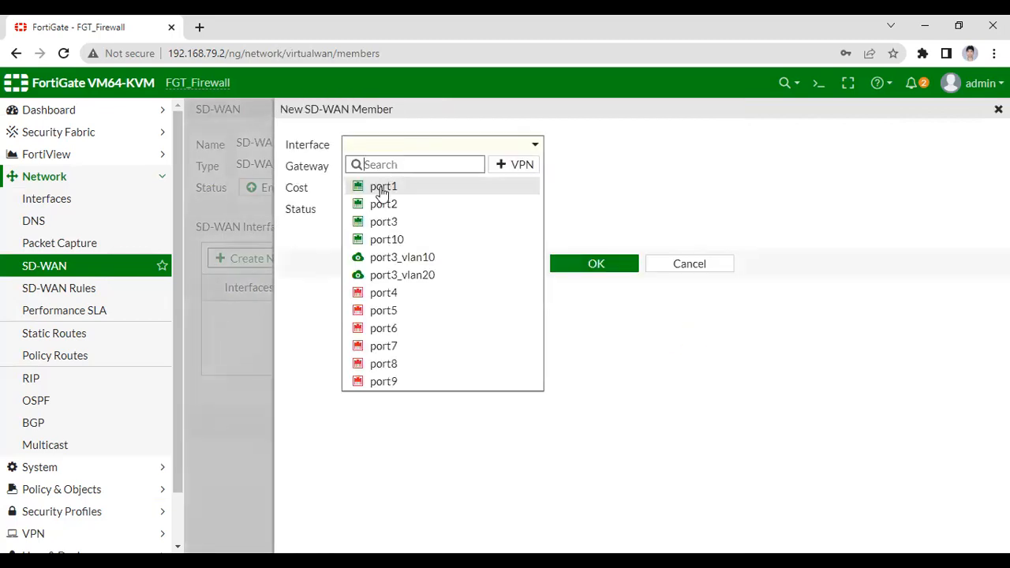
{"action": "left_click", "coordinate": [383, 190]}
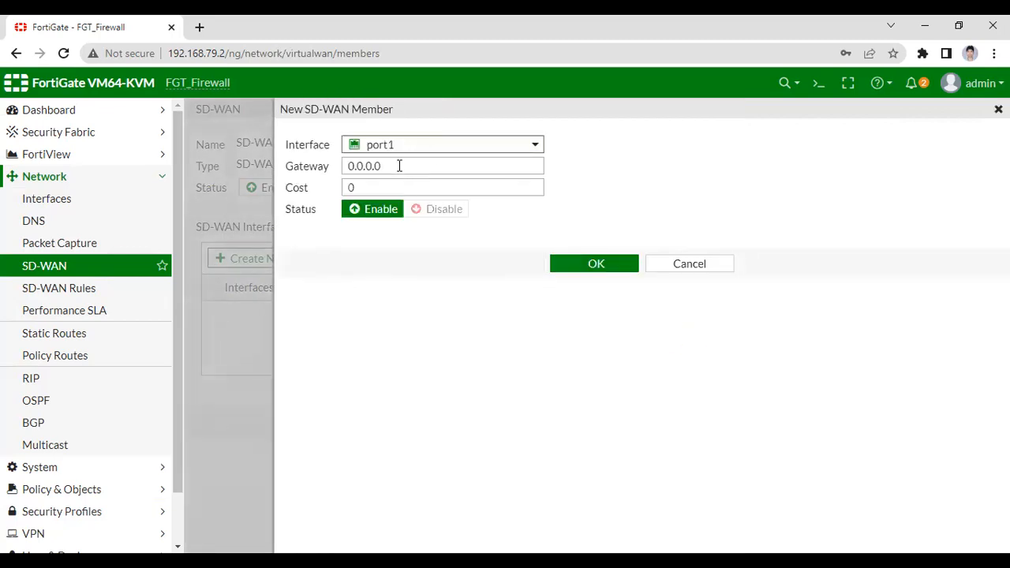
{"action": "left_click_drag", "start_coordinate": [400, 166], "coordinate": [340, 171]}
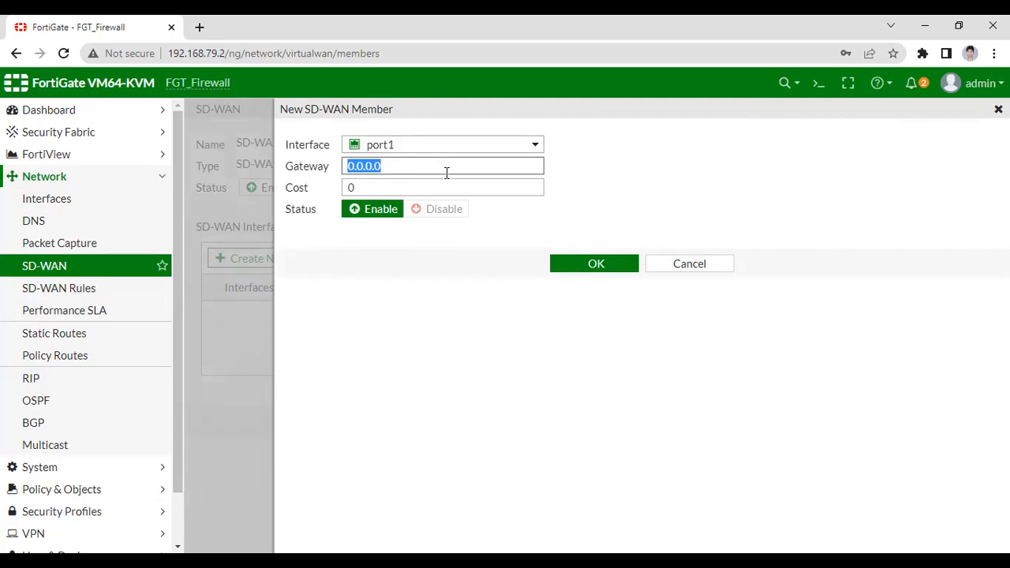
{"action": "type", "text": "192.1"}
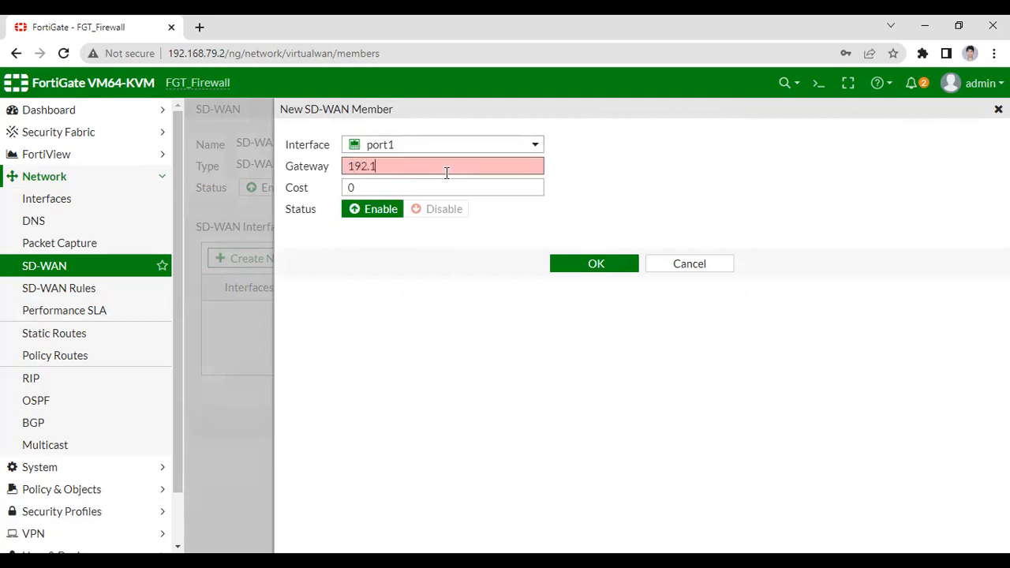
{"action": "type", "text": "68.99.1"}
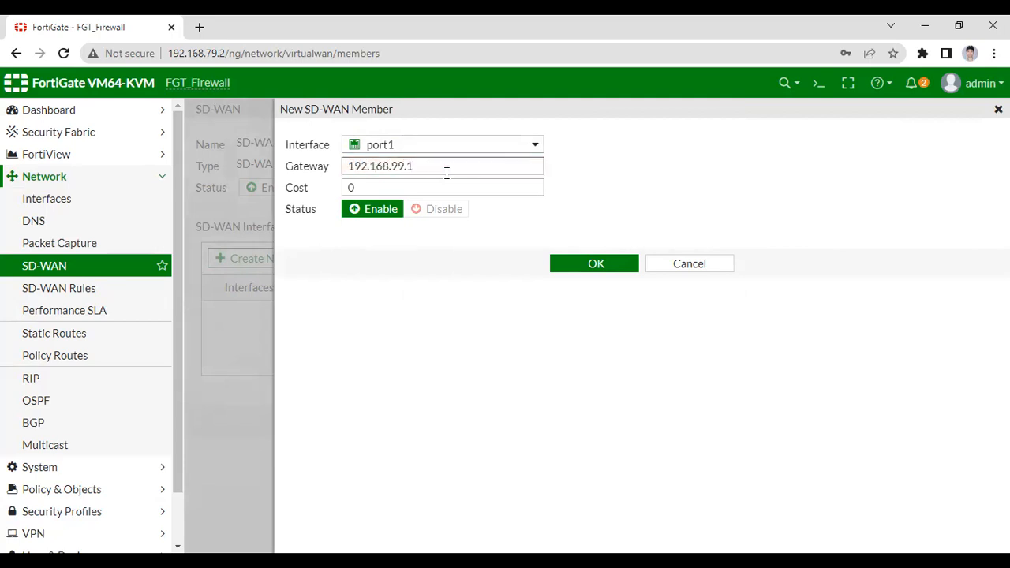
{"action": "left_click_drag", "start_coordinate": [444, 165], "coordinate": [315, 180]}
{"action": "left_click", "coordinate": [566, 207]}
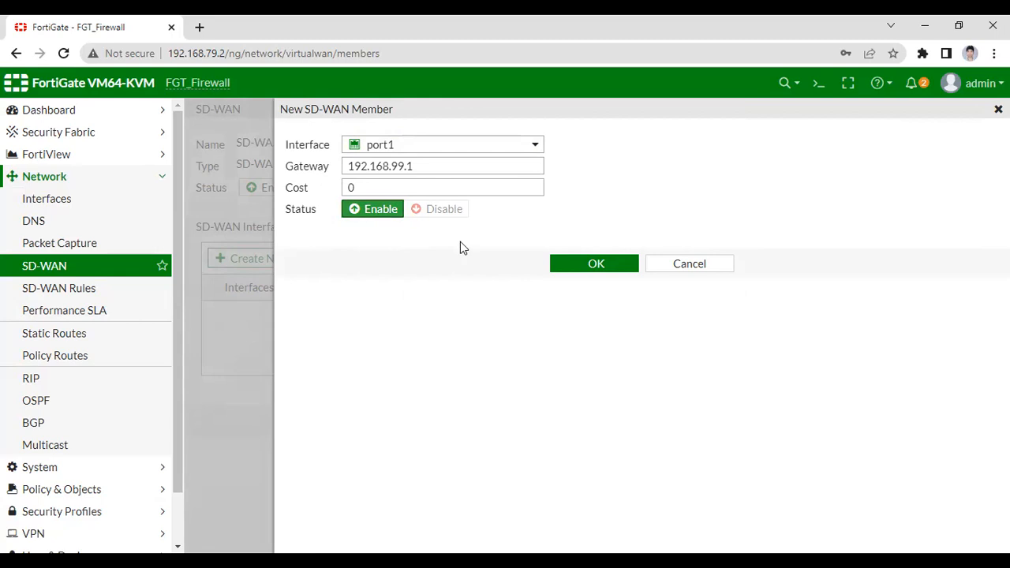
{"action": "left_click", "coordinate": [594, 265]}
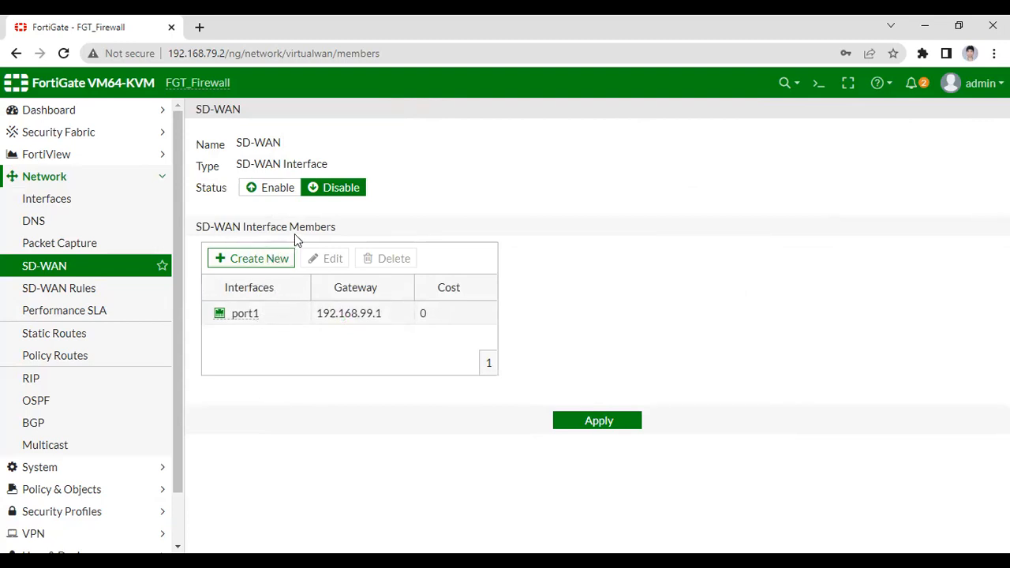
Add port2 as an SD-WAN interface member with gateway 192.168.98.1 and apply the SD-WAN settings.
{"action": "left_click", "coordinate": [253, 260]}
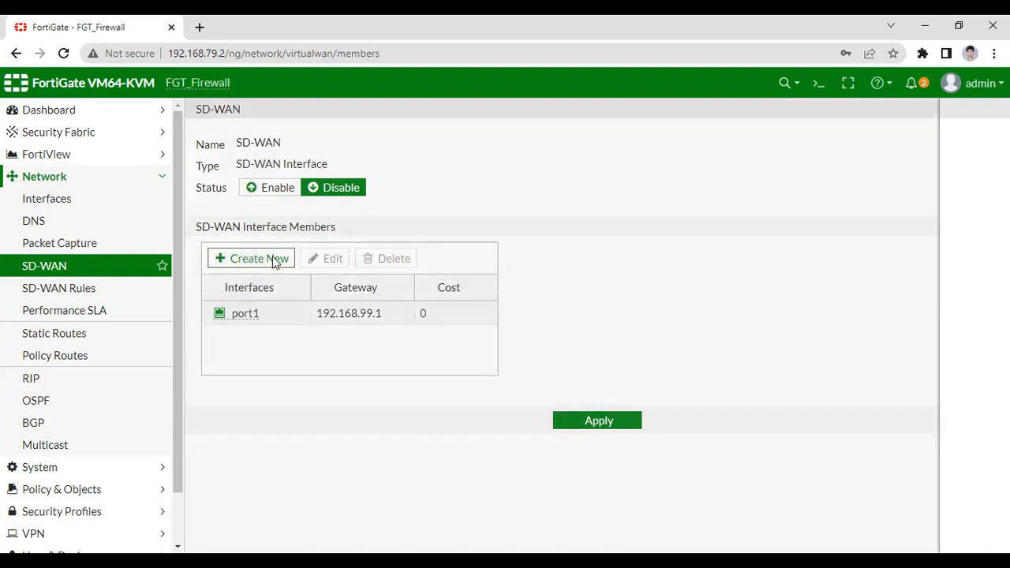
{"action": "left_click", "coordinate": [402, 148]}
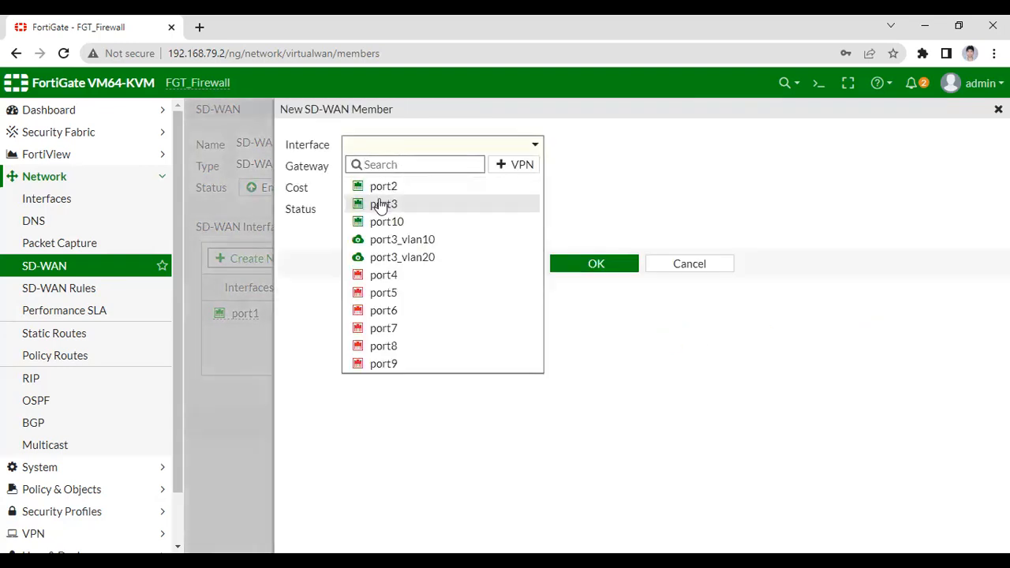
{"action": "left_click", "coordinate": [394, 189]}
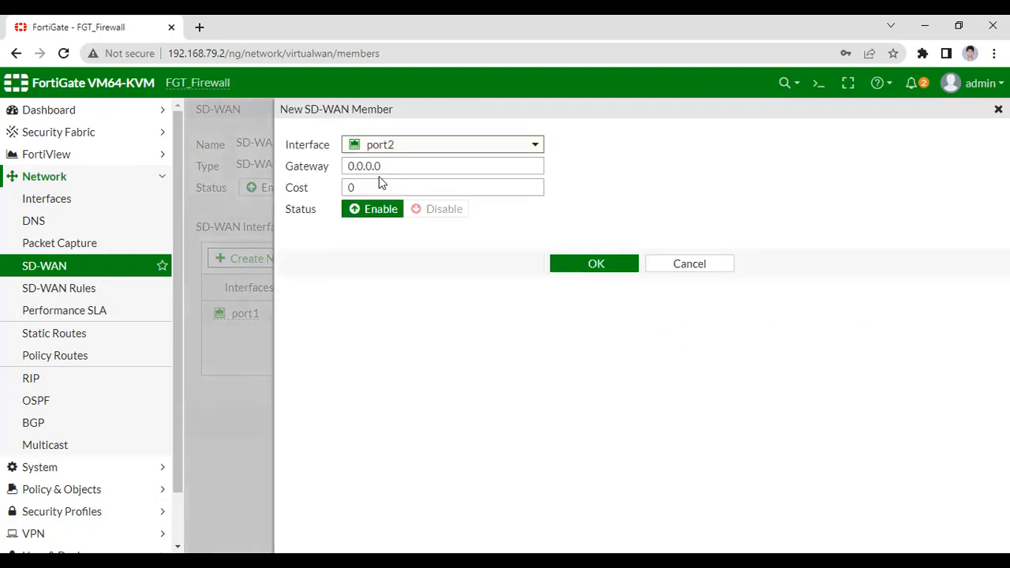
{"action": "left_click_drag", "start_coordinate": [383, 166], "coordinate": [352, 168]}
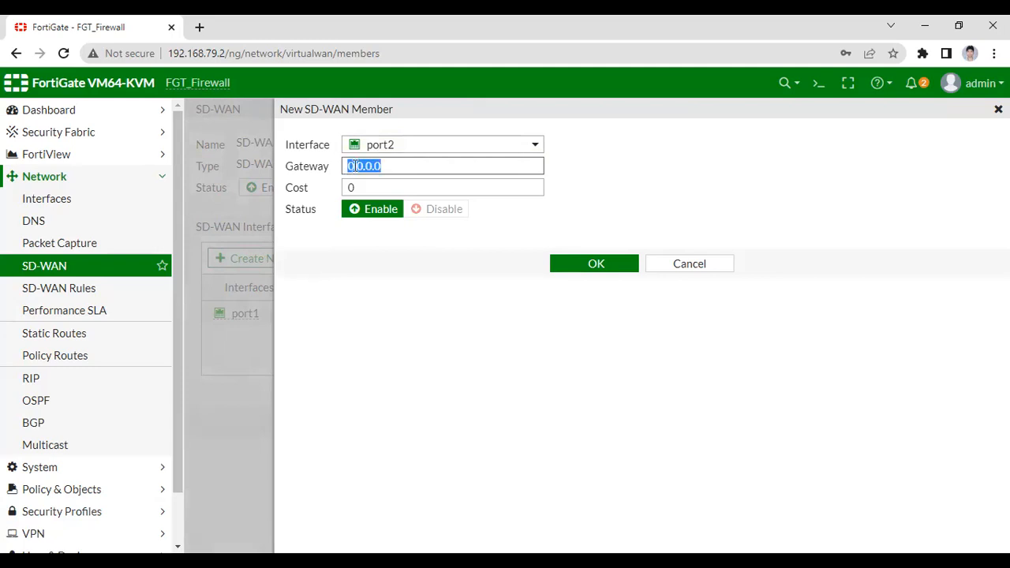
{"action": "type", "text": "192.168.981"}
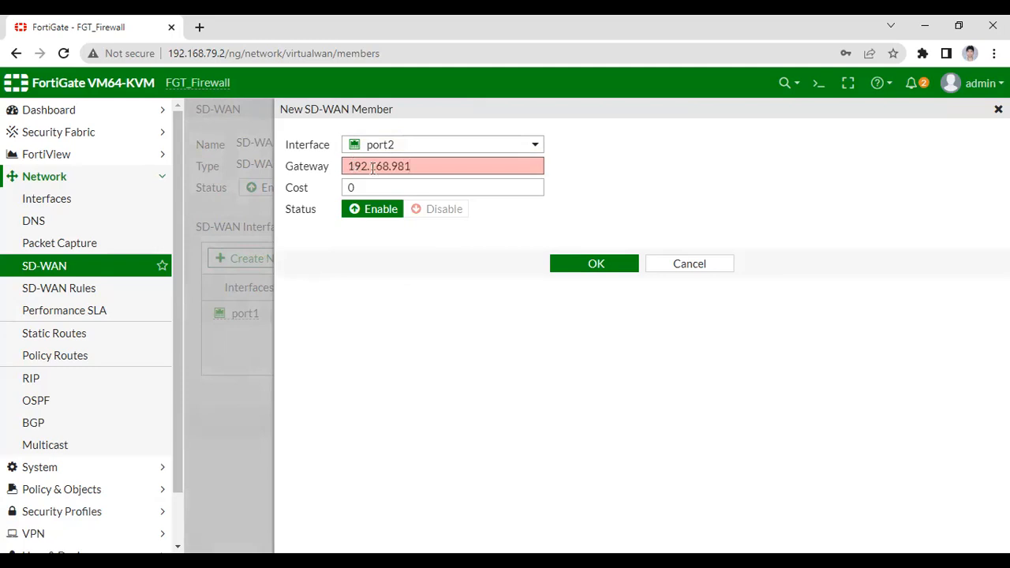
{"action": "left_click", "coordinate": [611, 265]}
{"action": "left_click", "coordinate": [406, 165]}
{"action": "key", "text": "BackSpace"}
{"action": "type", "text": ".1"}
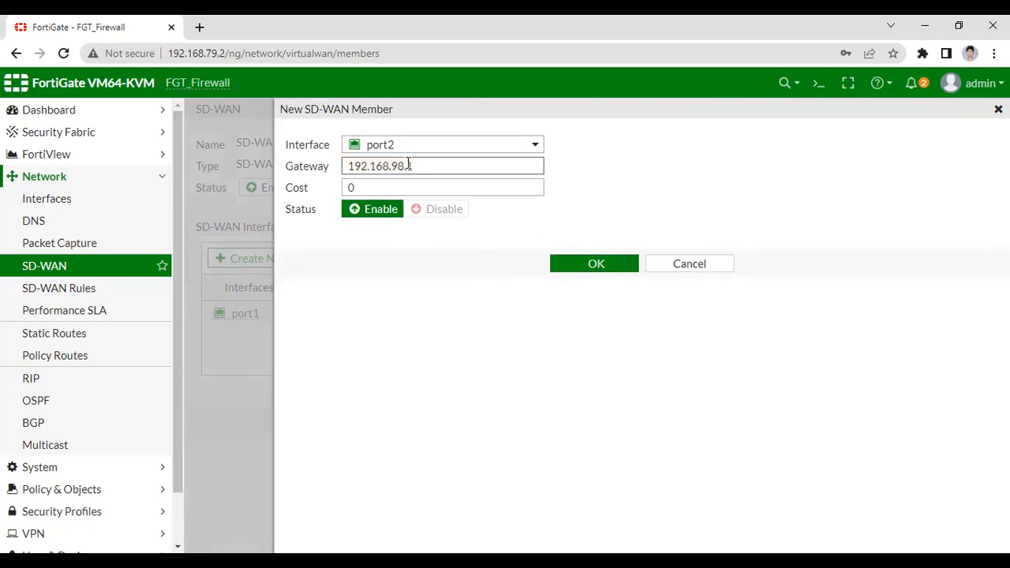
{"action": "left_click", "coordinate": [556, 266]}
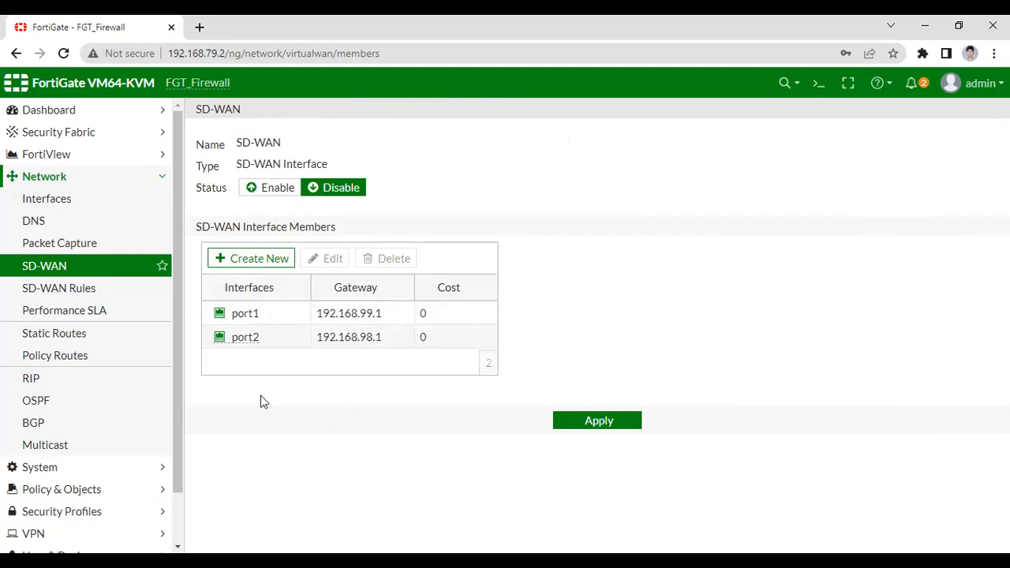
{"action": "left_click", "coordinate": [615, 424]}
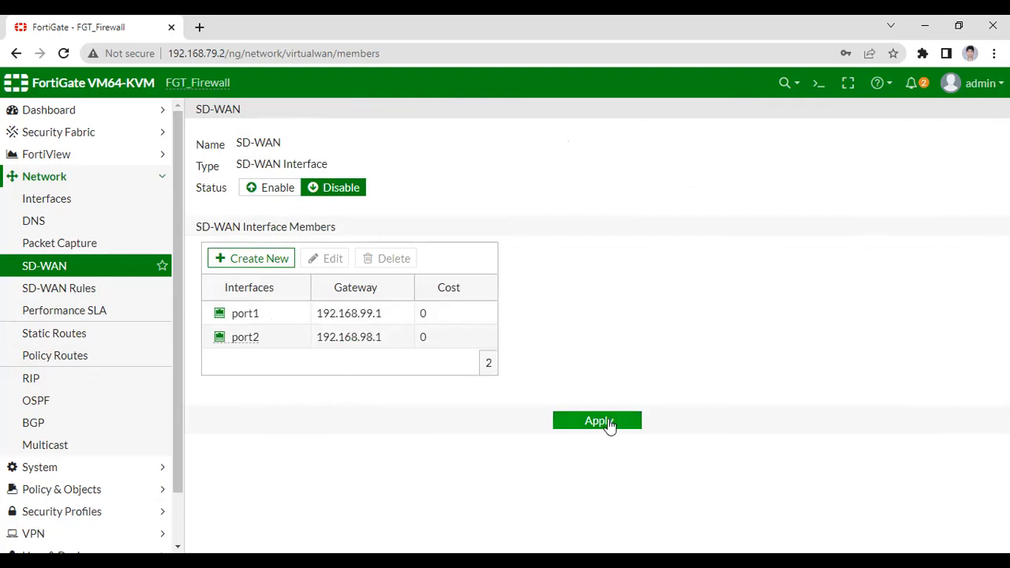
Create a new SD-WAN rule named SDWAN_link with the source address all.
{"action": "left_click", "coordinate": [78, 290]}
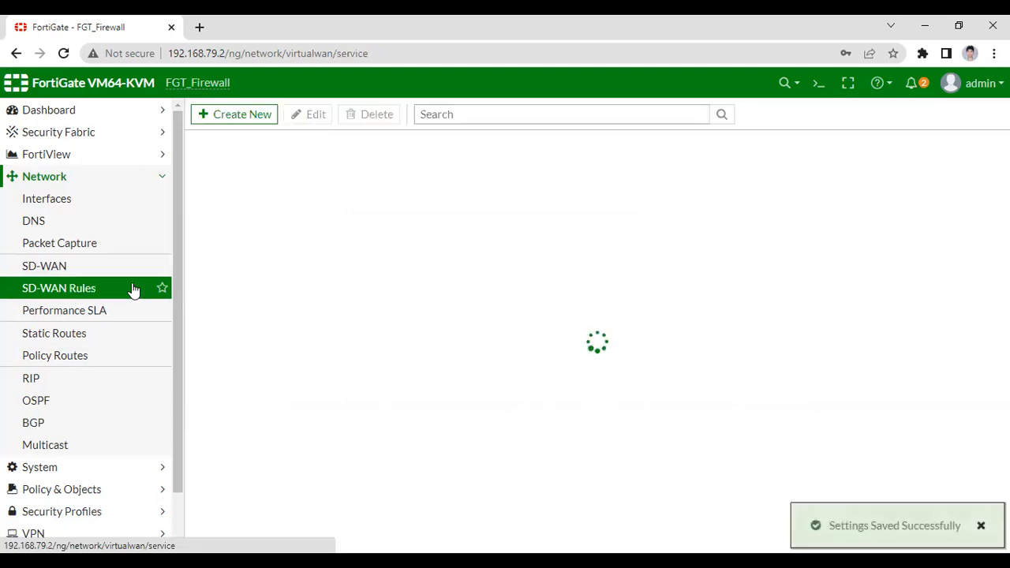
{"action": "left_click", "coordinate": [230, 119]}
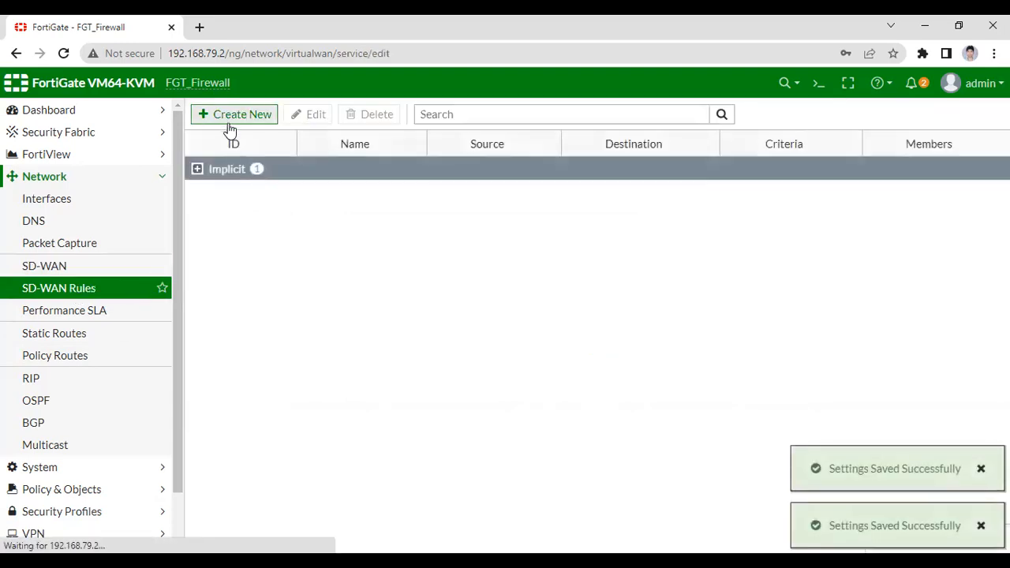
{"action": "left_click", "coordinate": [297, 146]}
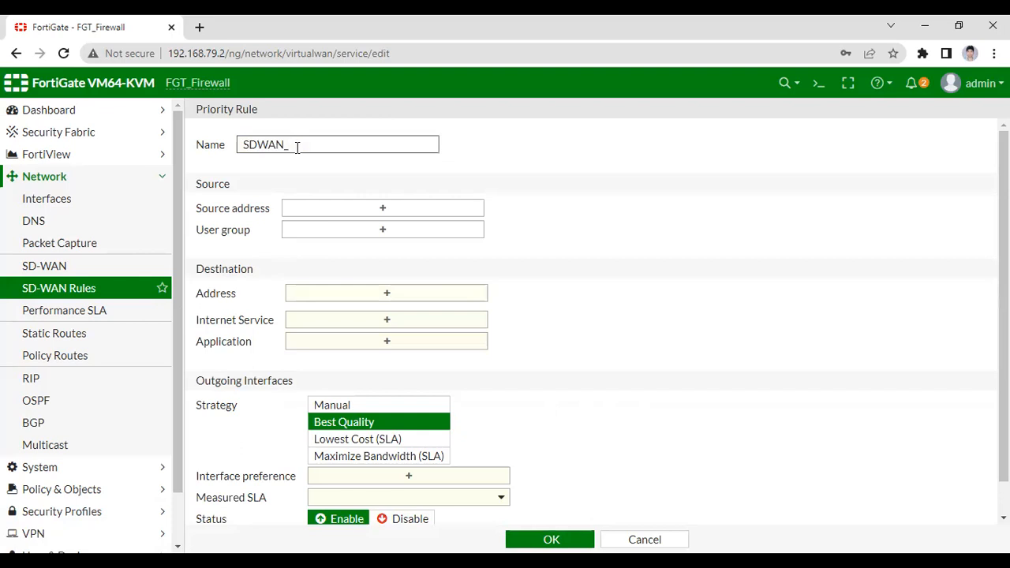
{"action": "left_click", "coordinate": [374, 211]}
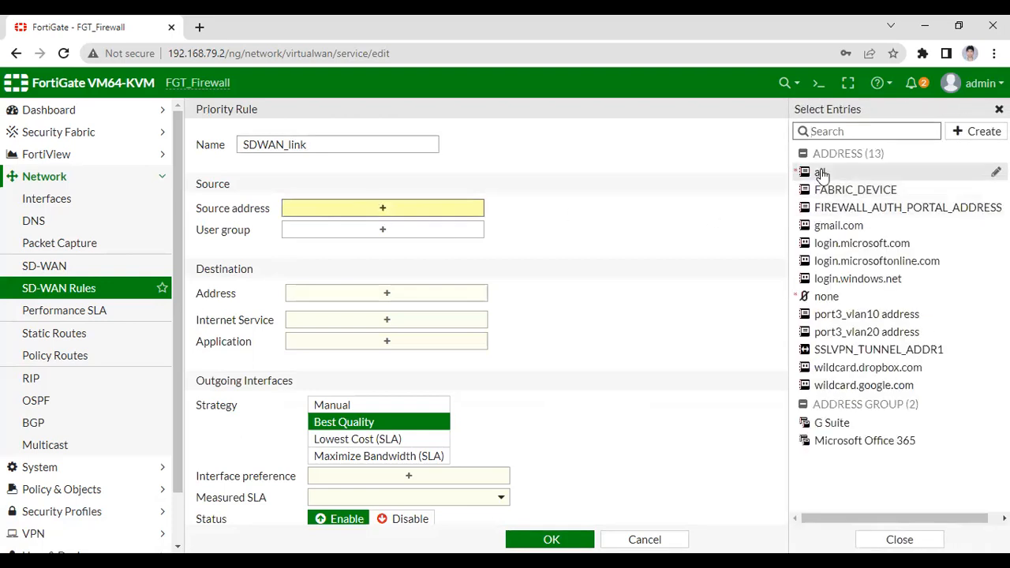
{"action": "left_click", "coordinate": [821, 173]}
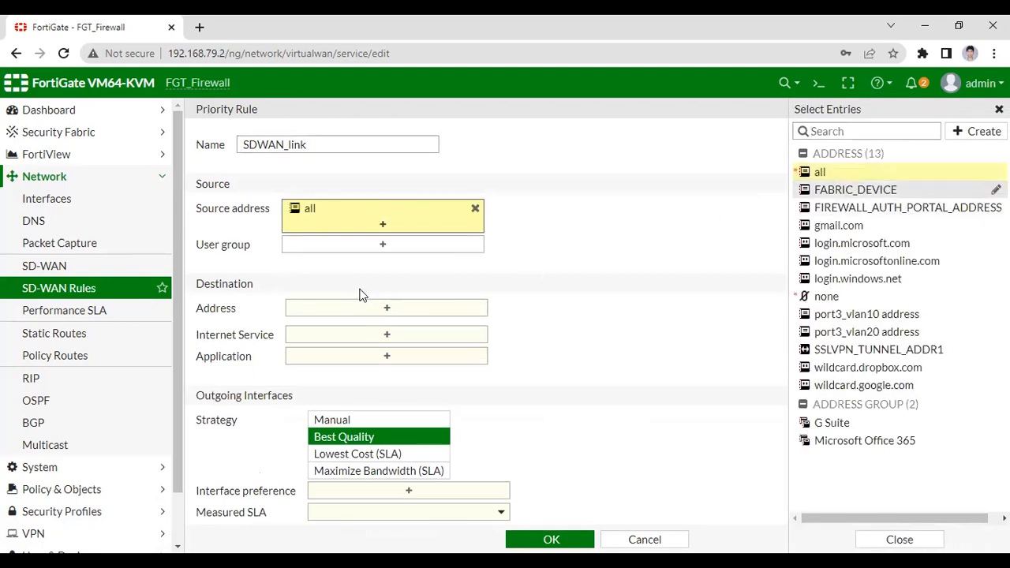
{"action": "left_click", "coordinate": [566, 263]}
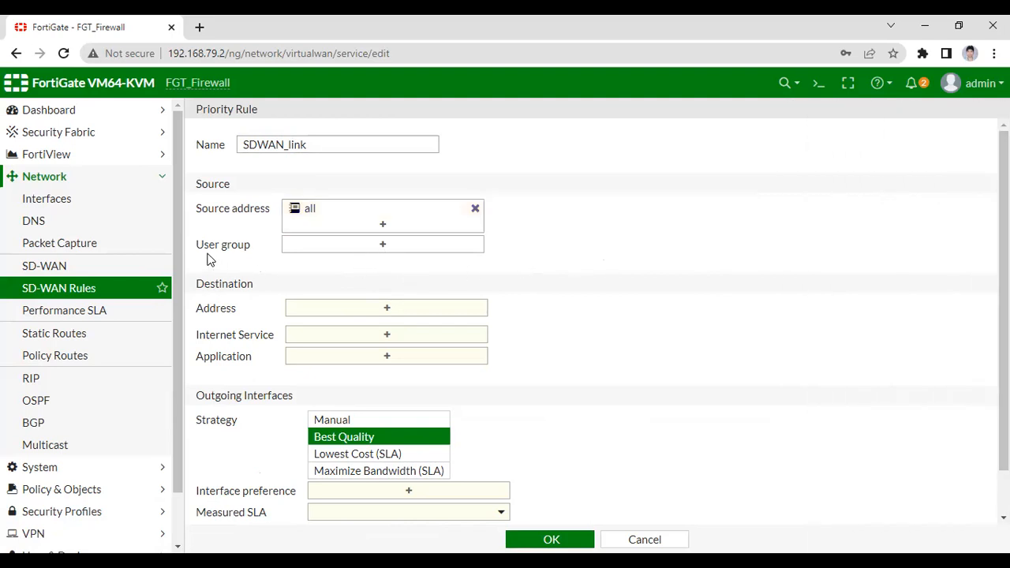
Set the destination address of the SDWAN_link rule to all.
{"action": "scroll", "coordinate": [345, 325], "scroll_direction": "down", "scroll_amount": 1}
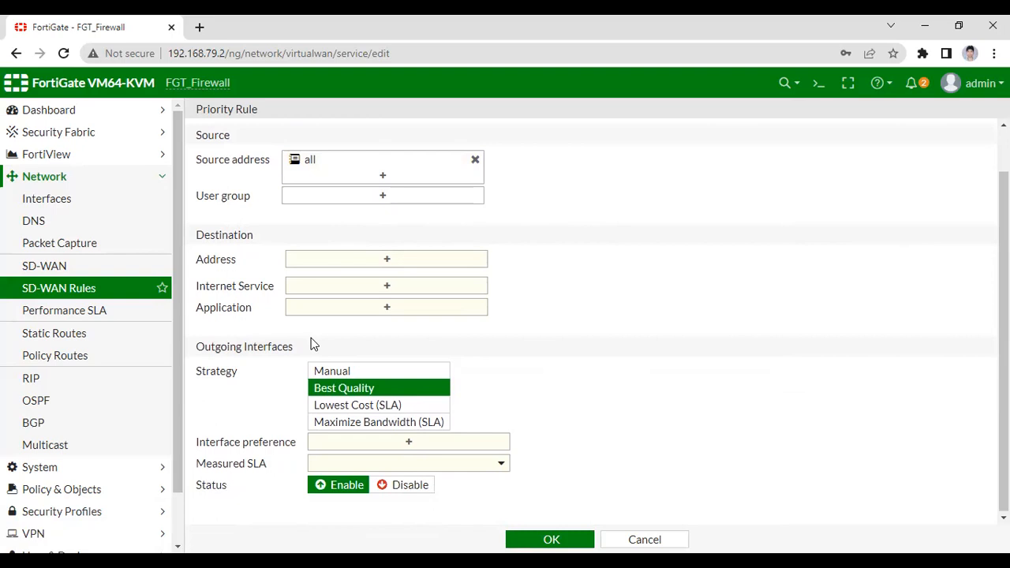
{"action": "left_click", "coordinate": [387, 259]}
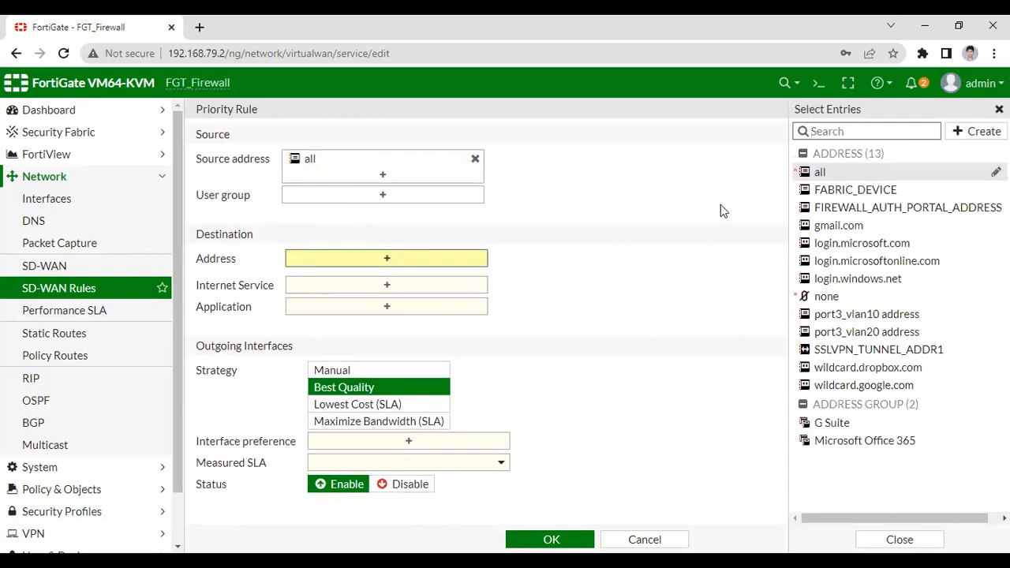
{"action": "left_click", "coordinate": [830, 172]}
{"action": "scroll", "coordinate": [476, 292], "scroll_direction": "down", "scroll_amount": 1}
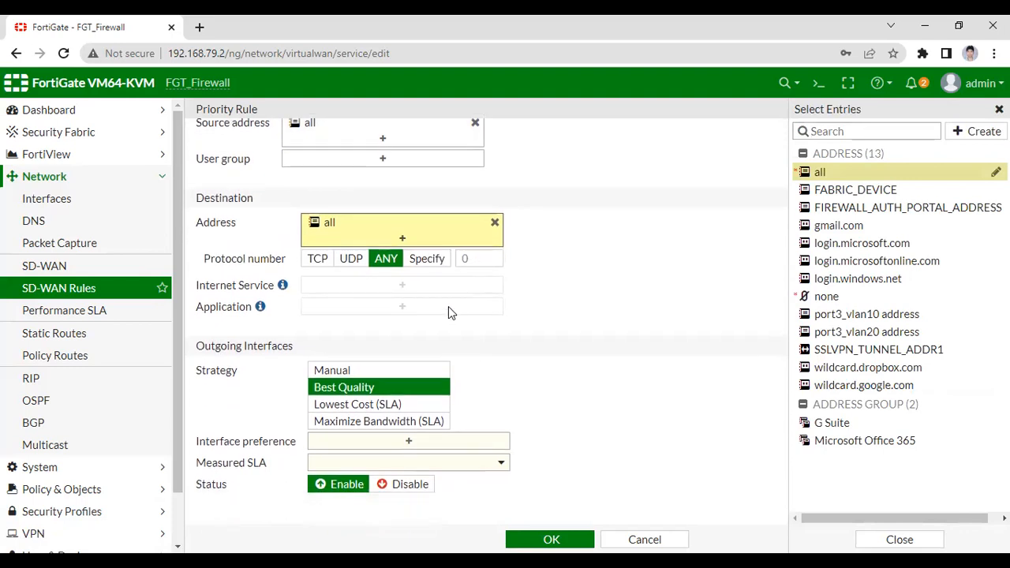
{"action": "left_click", "coordinate": [391, 335]}
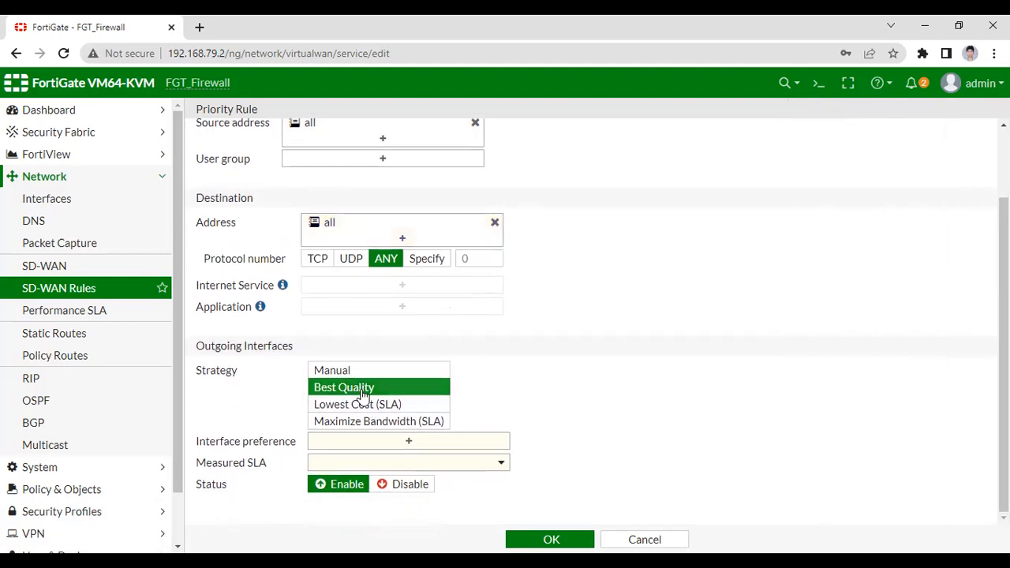
Add port1 and port2 as the preferred outgoing interfaces of the SDWAN_link rule under the Best Quality strategy.
{"action": "left_click", "coordinate": [409, 442]}
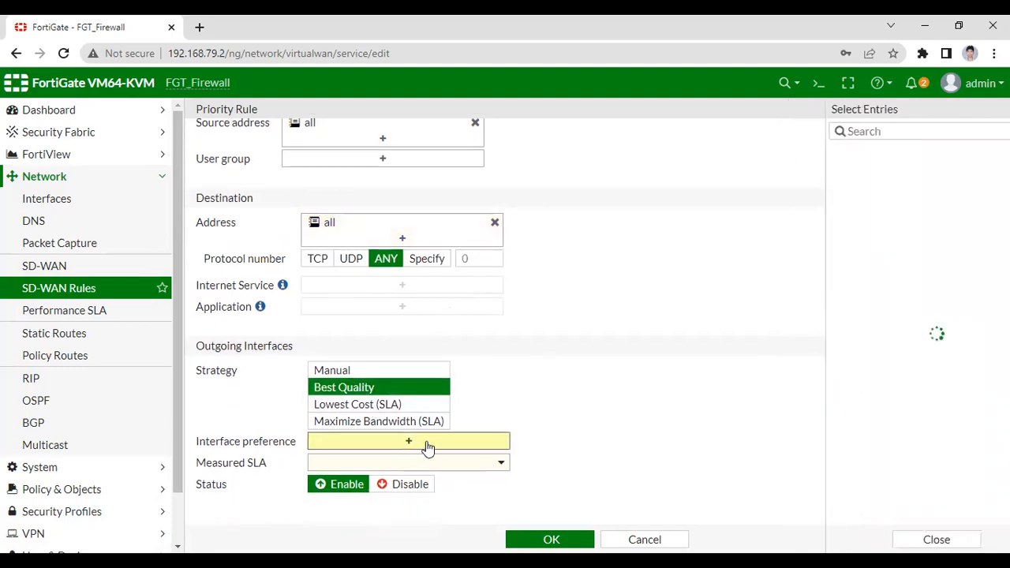
{"action": "left_click", "coordinate": [829, 153]}
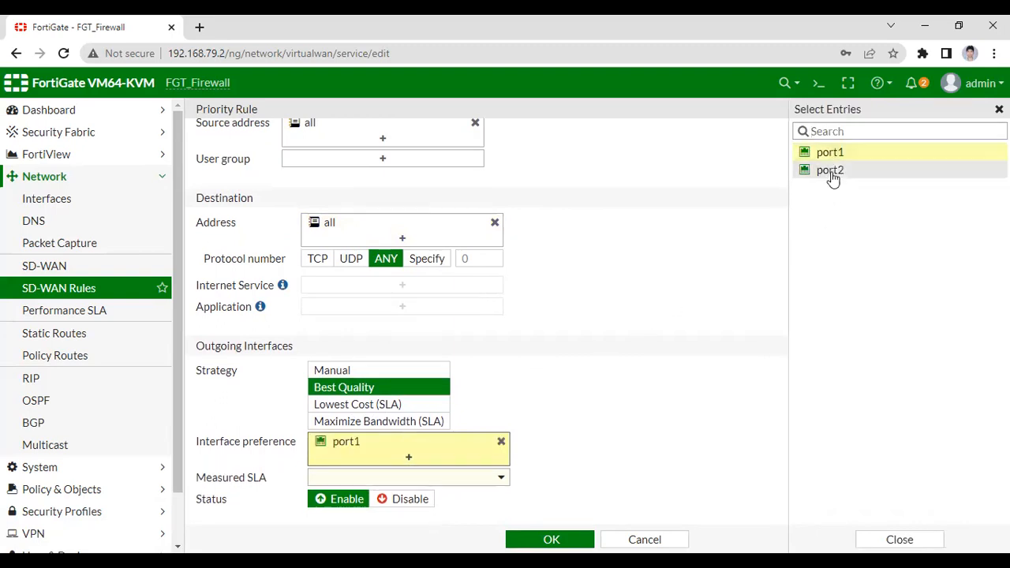
{"action": "left_click", "coordinate": [831, 171]}
{"action": "scroll", "coordinate": [474, 410], "scroll_direction": "down", "scroll_amount": 1}
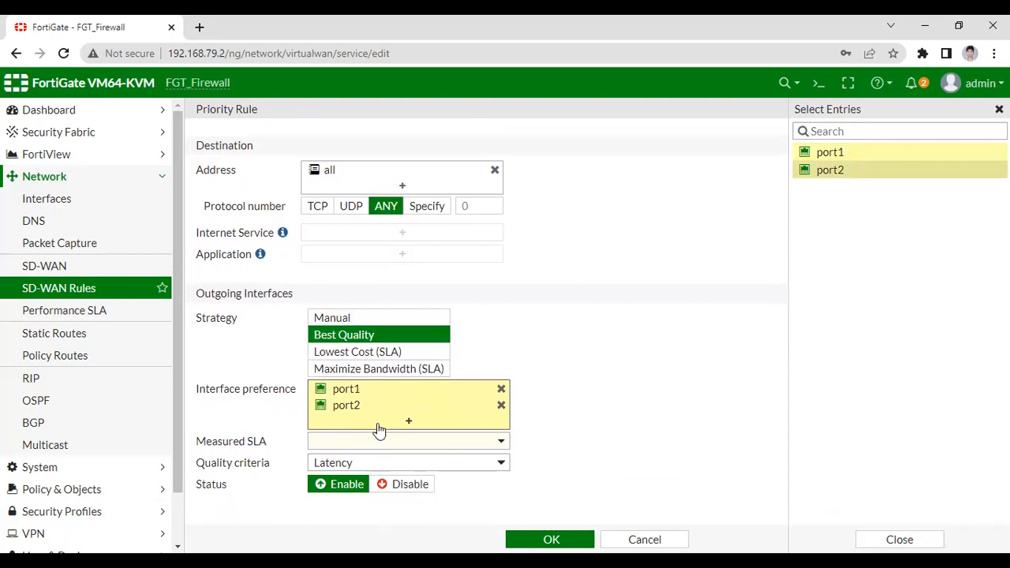
Set the rule's measured SLA to Default_Google Search and its quality criteria to Packet Loss, and save the rule.
{"action": "left_click", "coordinate": [502, 443]}
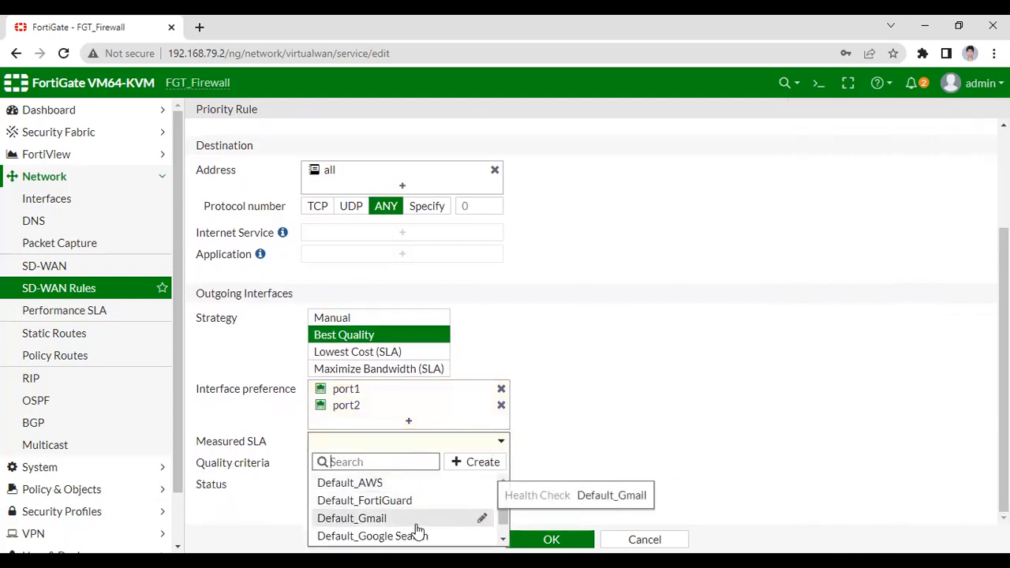
{"action": "left_click", "coordinate": [439, 539]}
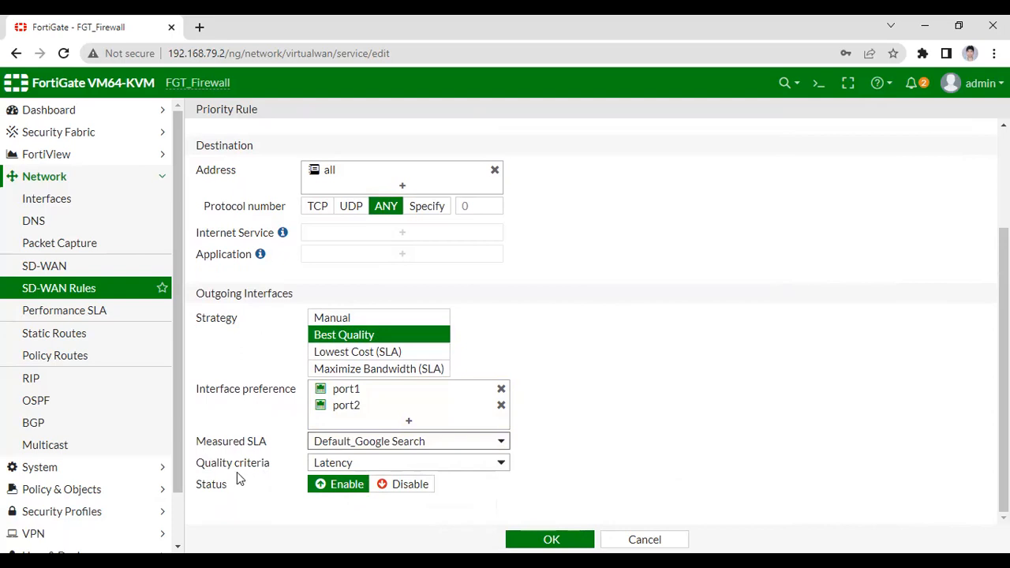
{"action": "left_click", "coordinate": [344, 465]}
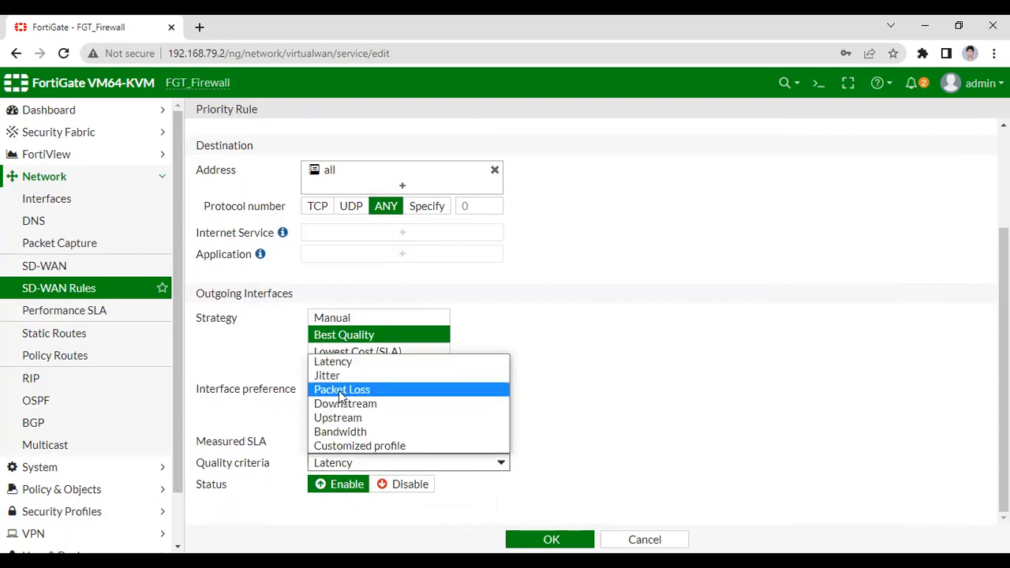
{"action": "left_click", "coordinate": [341, 390]}
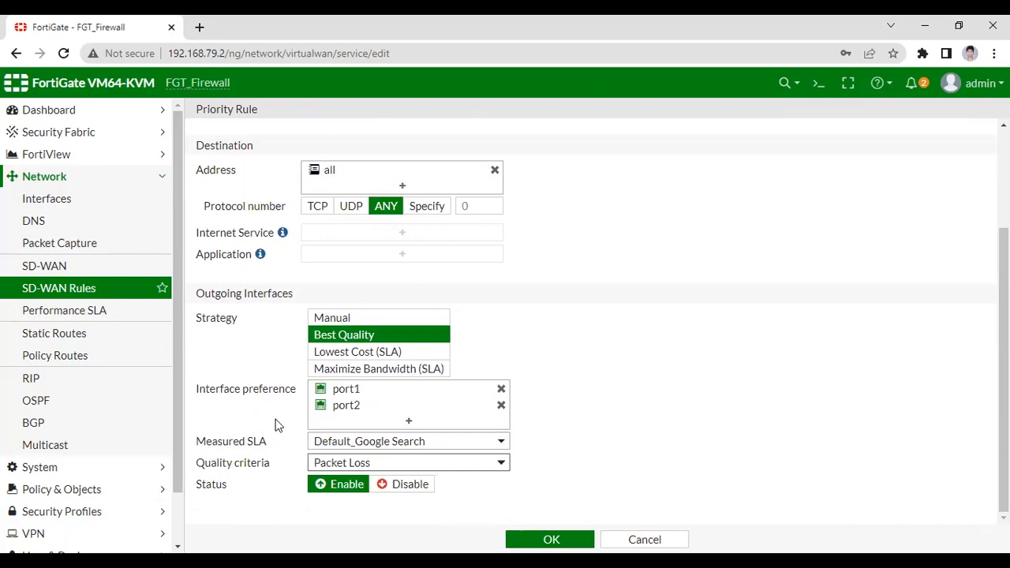
{"action": "scroll", "coordinate": [296, 381], "scroll_direction": "up", "scroll_amount": 3}
{"action": "scroll", "coordinate": [321, 379], "scroll_direction": "down", "scroll_amount": 3}
{"action": "scroll", "coordinate": [566, 410], "scroll_direction": "up", "scroll_amount": 3}
{"action": "scroll", "coordinate": [566, 410], "scroll_direction": "down", "scroll_amount": 3}
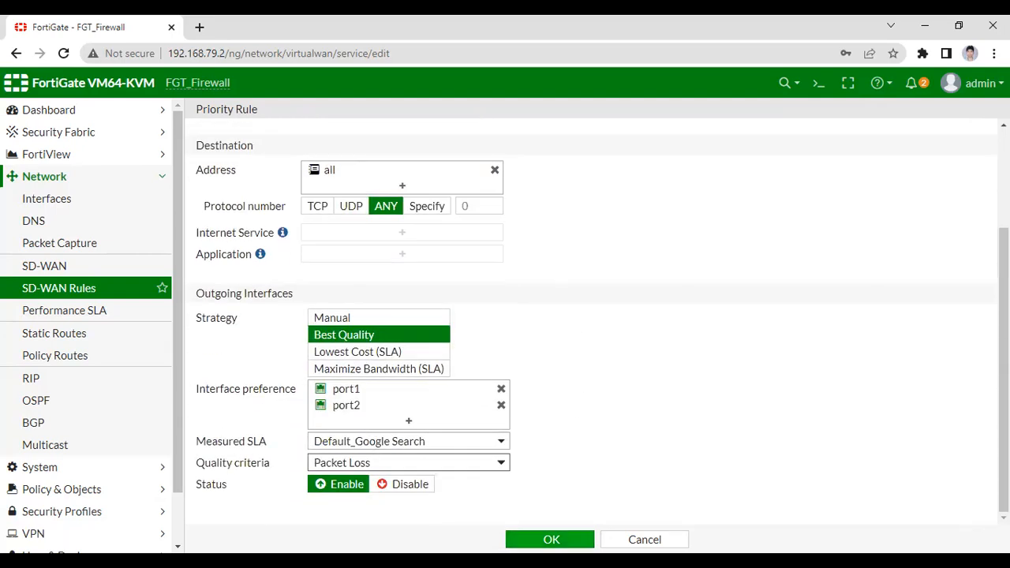
{"action": "left_click", "coordinate": [550, 540]}
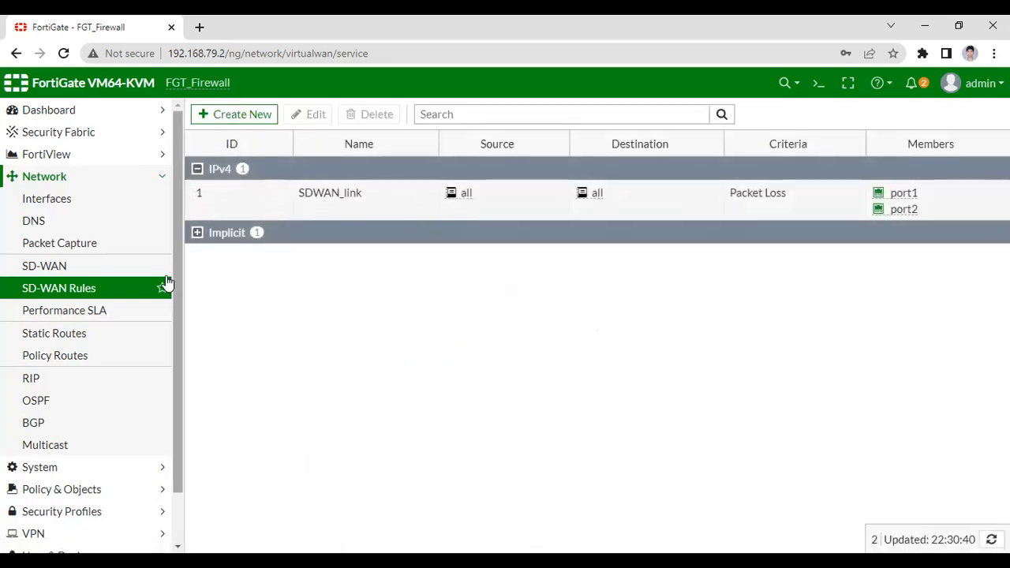
Create a new performance SLA named SDWAN_performance that uses the Ping protocol.
{"action": "left_click", "coordinate": [79, 317]}
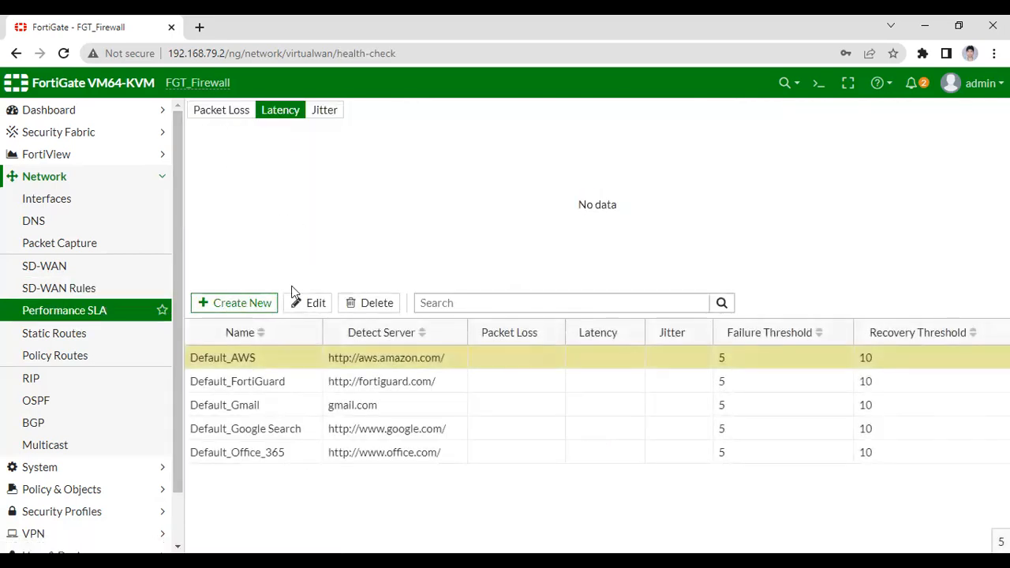
{"action": "left_click", "coordinate": [216, 303]}
{"action": "left_click", "coordinate": [357, 141]}
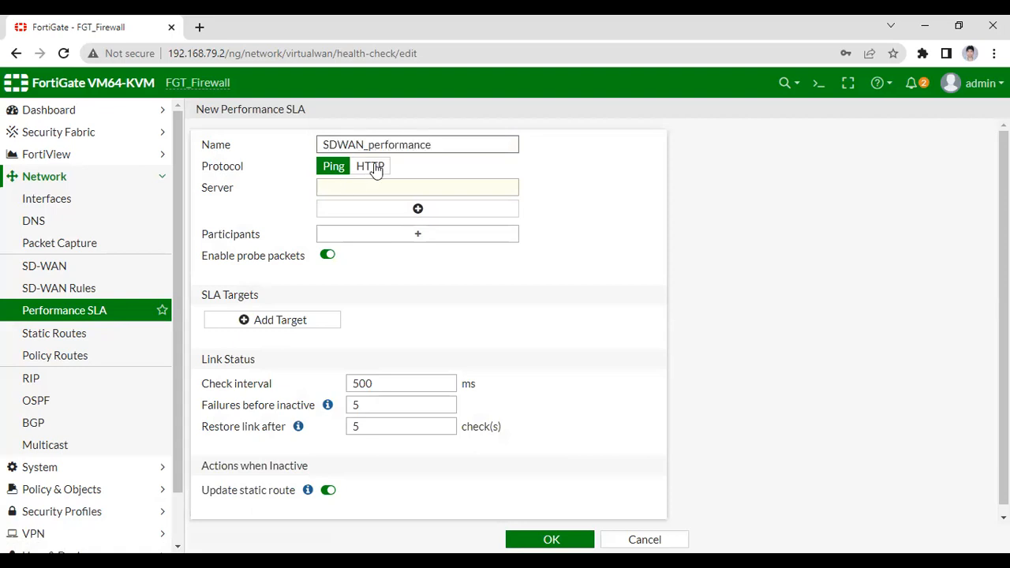
{"action": "left_click_drag", "start_coordinate": [439, 150], "coordinate": [326, 138]}
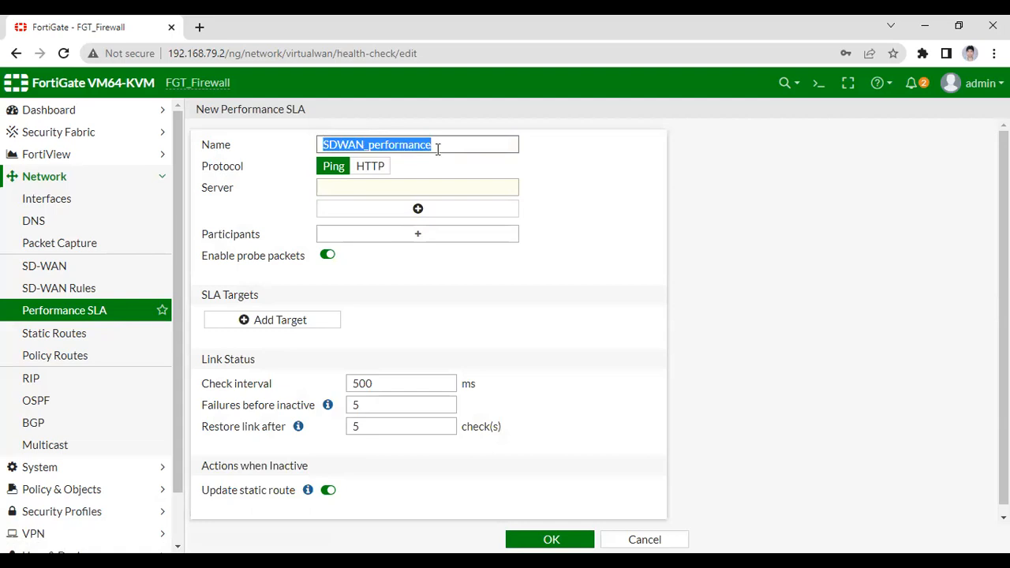
{"action": "left_click", "coordinate": [550, 158]}
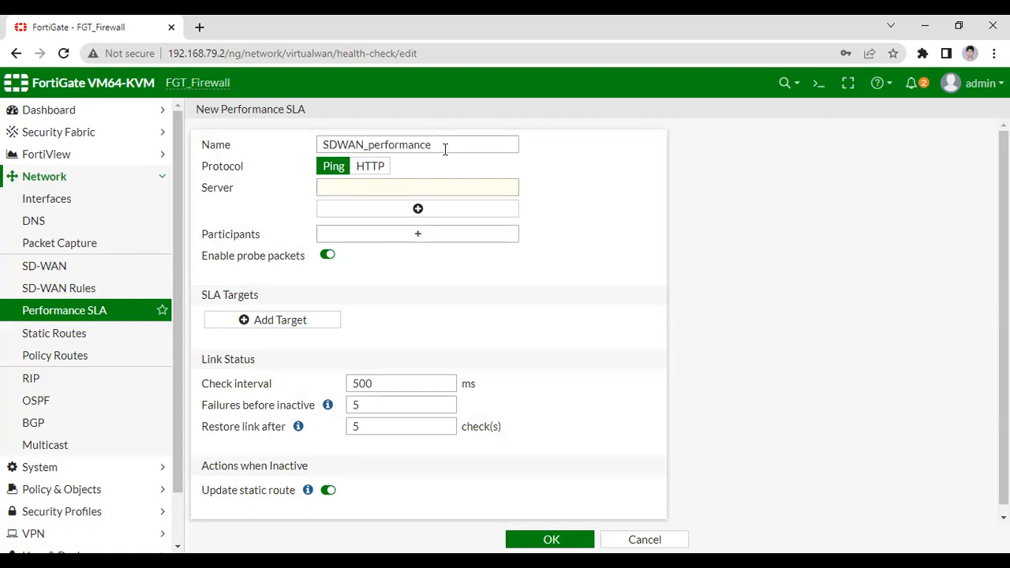
{"action": "left_click_drag", "start_coordinate": [445, 150], "coordinate": [277, 157]}
{"action": "left_click", "coordinate": [318, 179]}
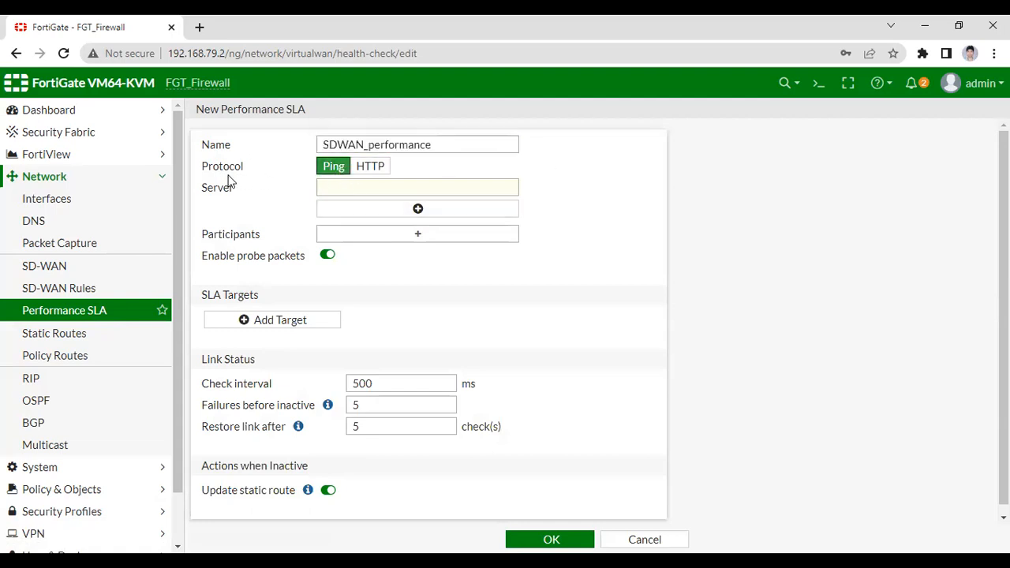
Add 8.8.8.8 and 8.8.4.4 as the probe servers of SDWAN_performance and save the performance SLA.
{"action": "left_click", "coordinate": [371, 188]}
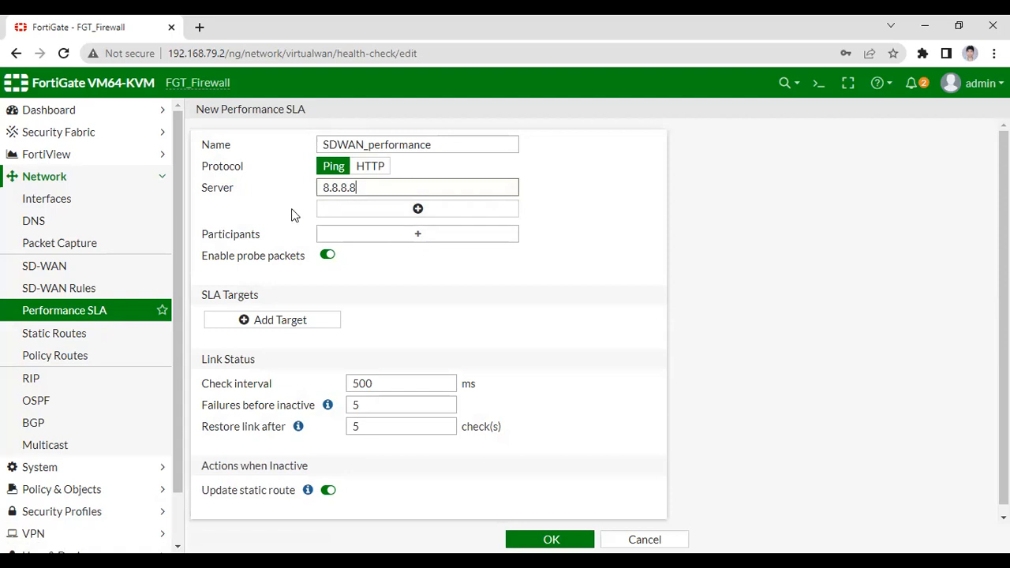
{"action": "left_click", "coordinate": [435, 208]}
{"action": "left_click", "coordinate": [472, 211]}
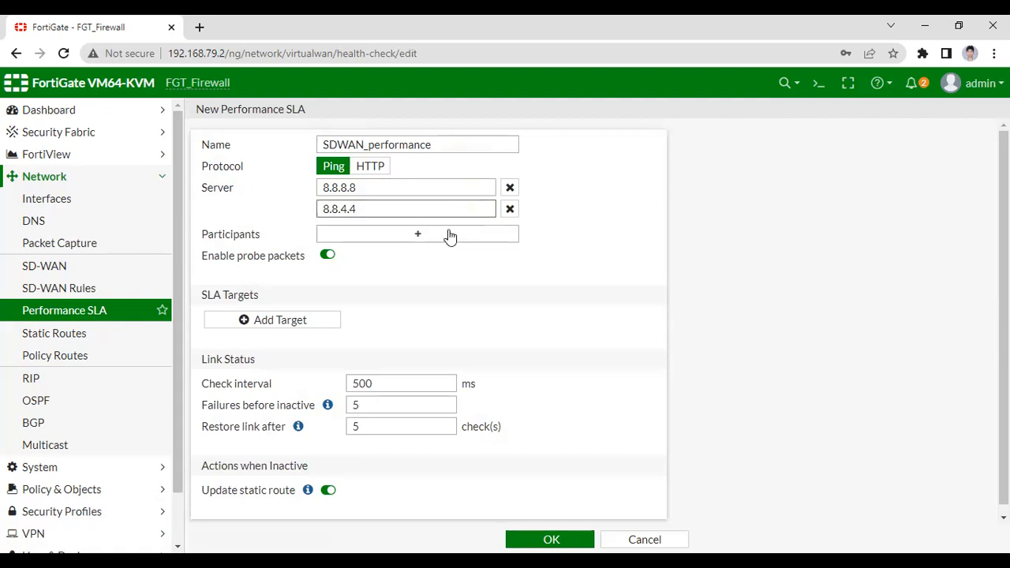
{"action": "left_click", "coordinate": [387, 270]}
{"action": "scroll", "coordinate": [359, 253], "scroll_direction": "down", "scroll_amount": 1}
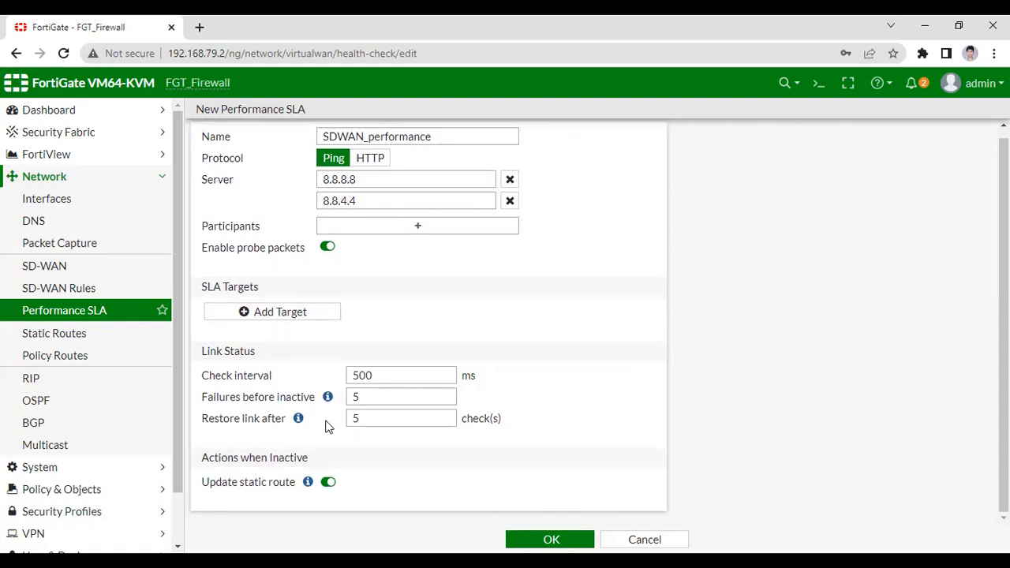
{"action": "scroll", "coordinate": [376, 352], "scroll_direction": "up", "scroll_amount": 1}
{"action": "scroll", "coordinate": [381, 355], "scroll_direction": "down", "scroll_amount": 1}
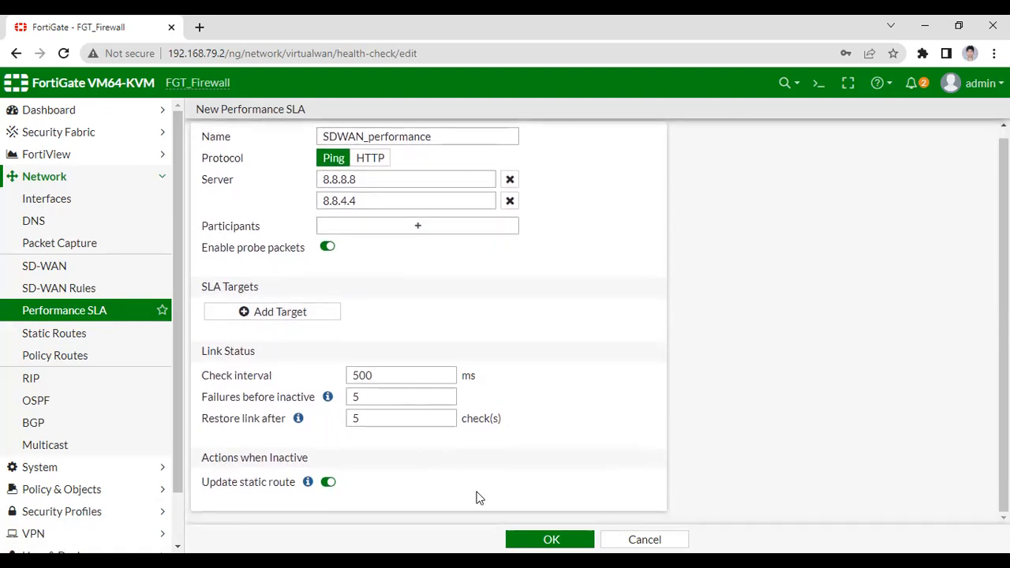
{"action": "left_click", "coordinate": [534, 538]}
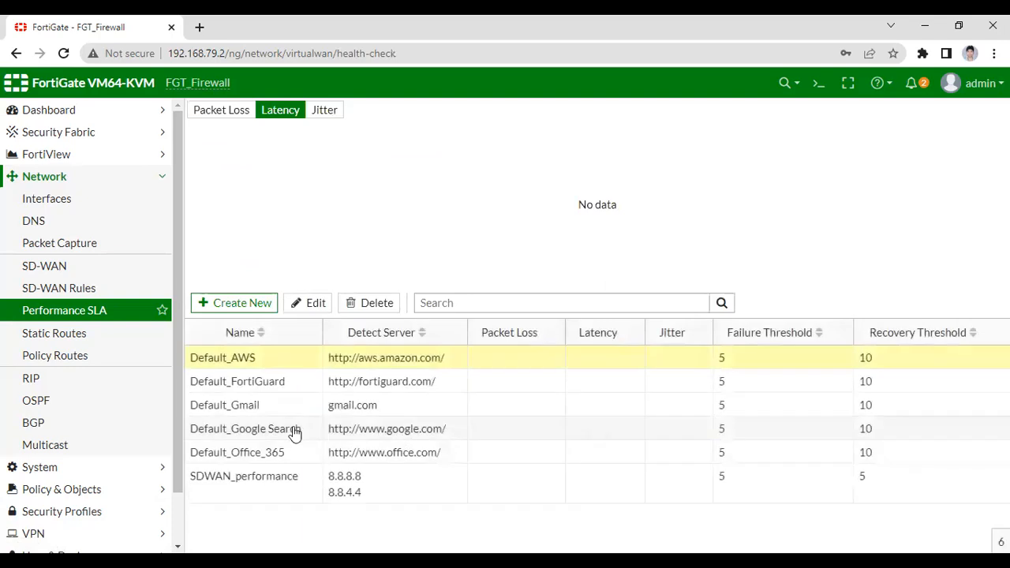
Check the packet loss view of the performance SLAs and the list of network interfaces.
{"action": "left_click", "coordinate": [225, 115]}
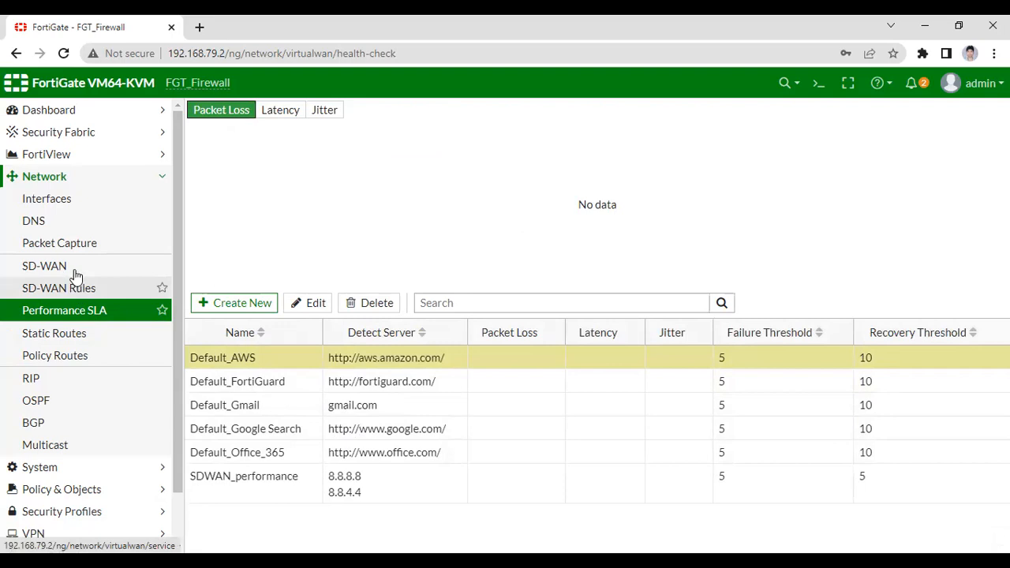
{"action": "left_click", "coordinate": [103, 197]}
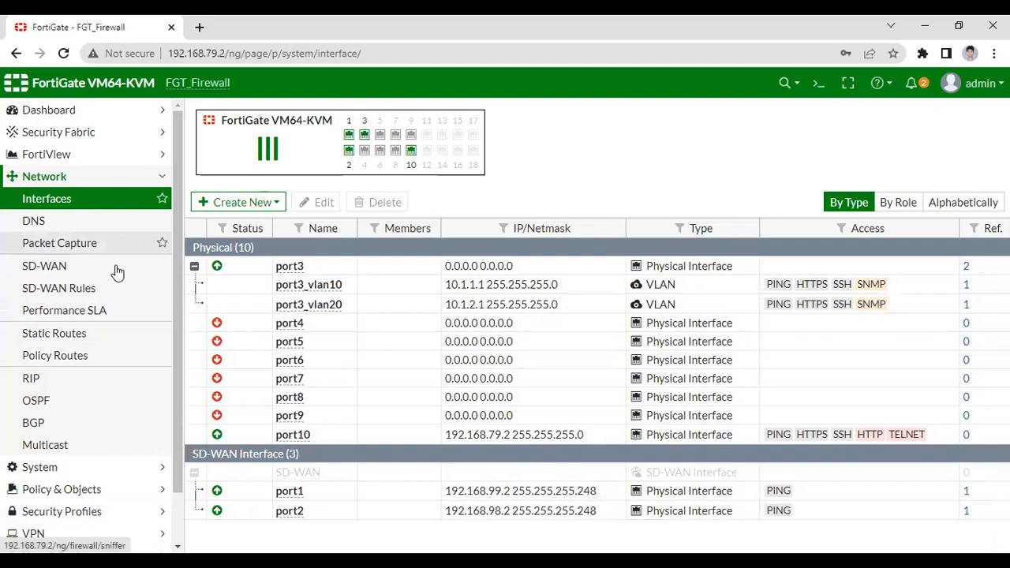
{"action": "scroll", "coordinate": [91, 434], "scroll_direction": "down", "scroll_amount": 1}
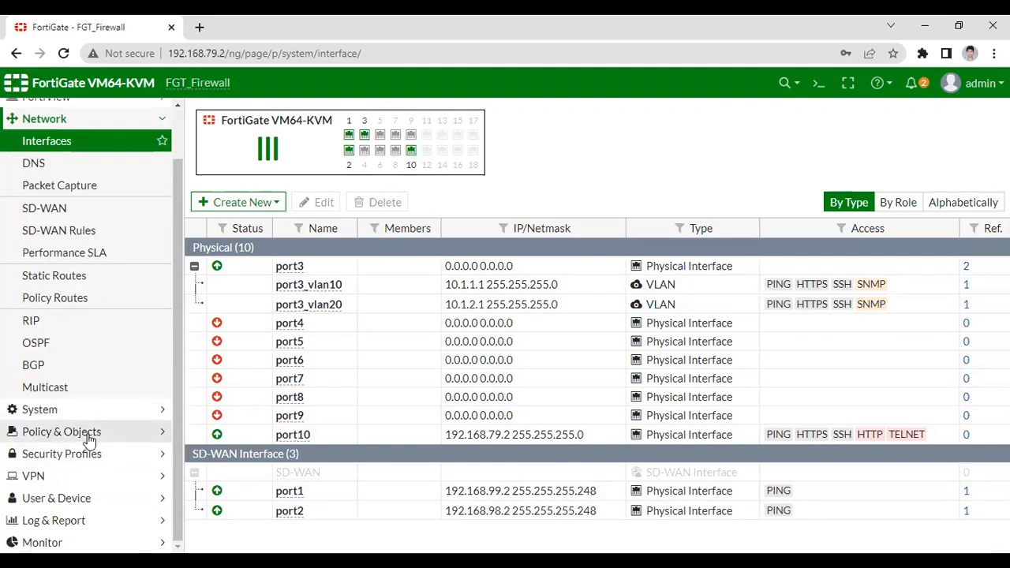
{"action": "left_click", "coordinate": [88, 434]}
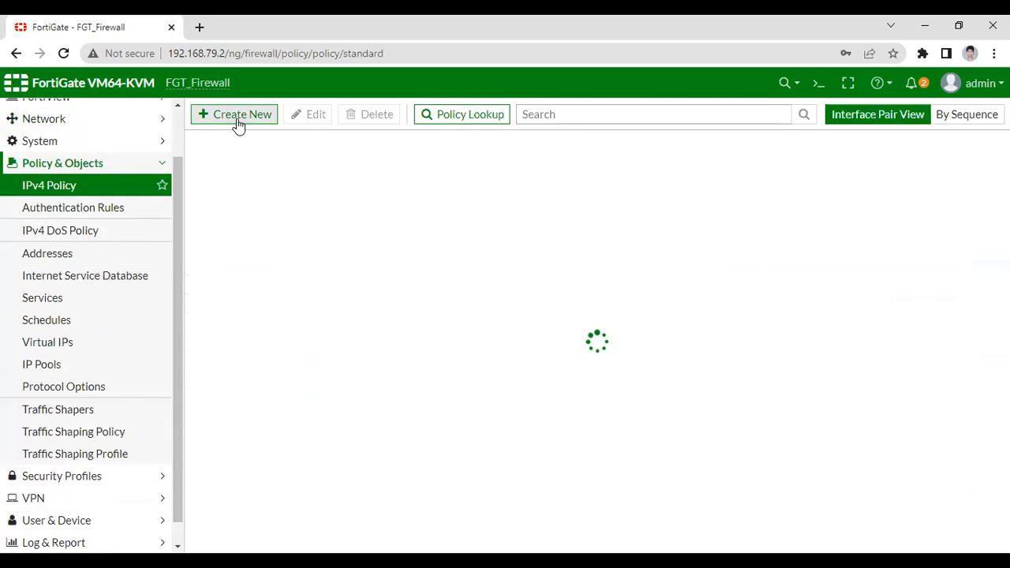
{"action": "left_click", "coordinate": [238, 120]}
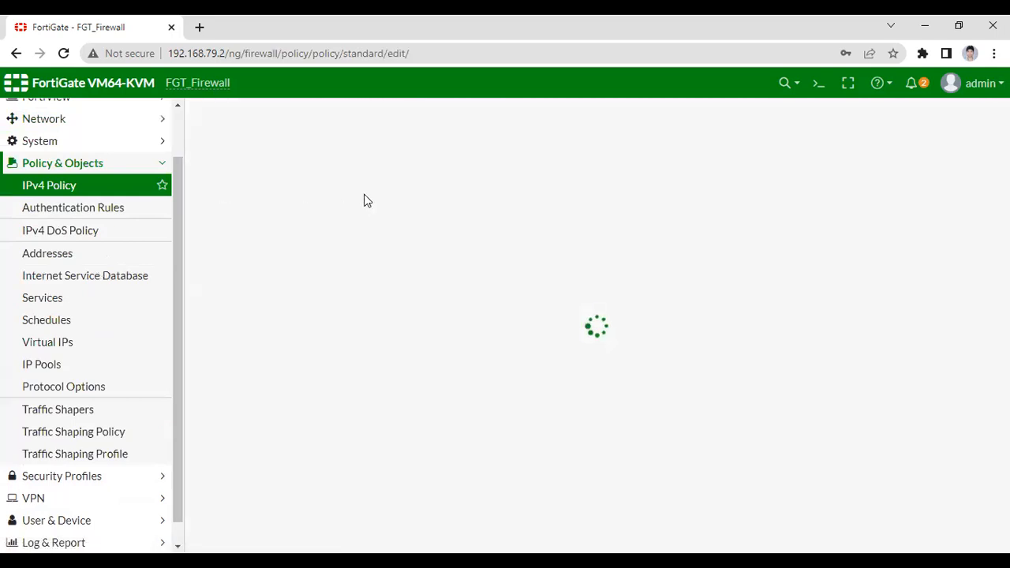
{"action": "left_click", "coordinate": [337, 161]}
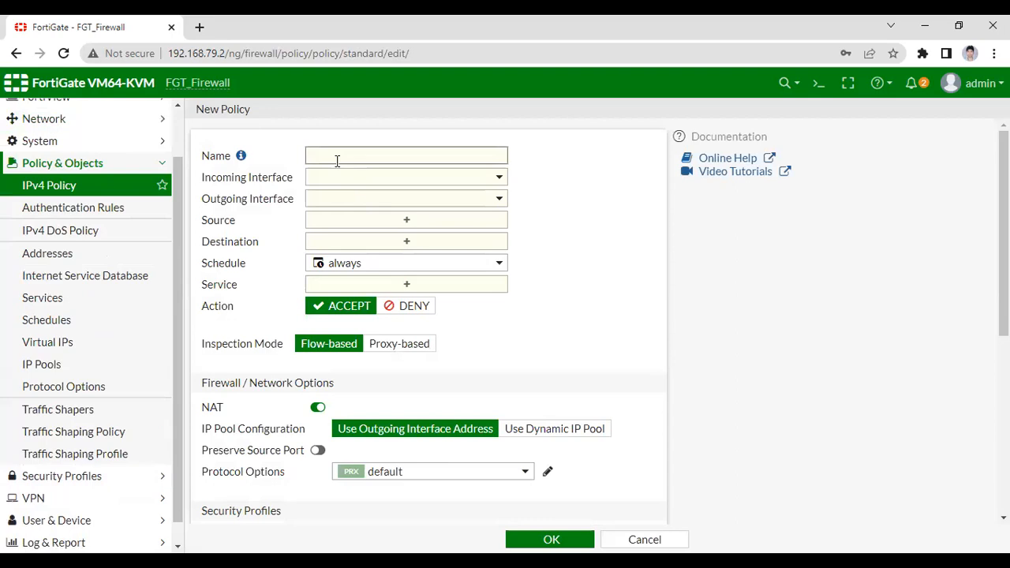
{"action": "left_click", "coordinate": [642, 541]}
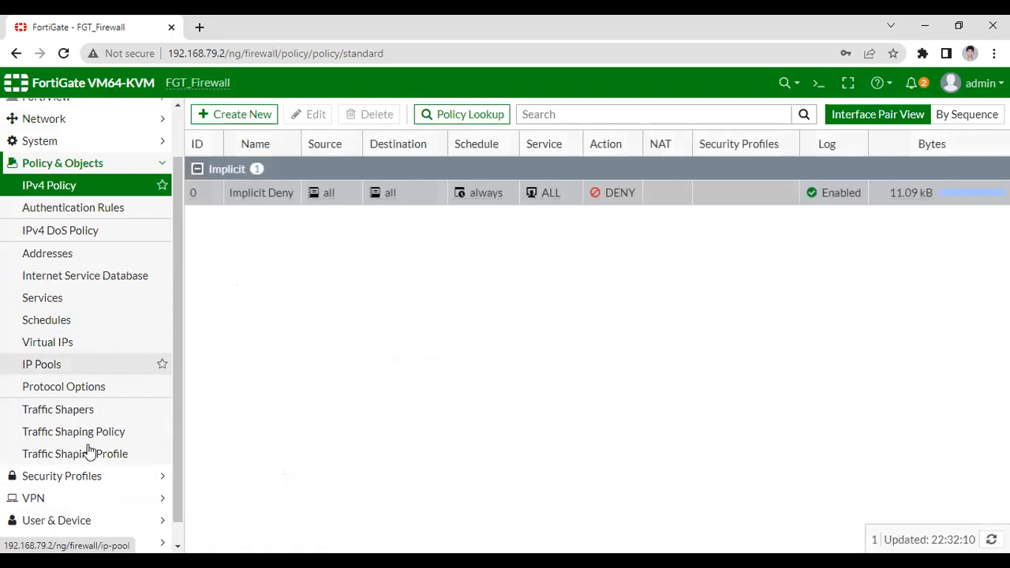
Try to create a static route to 0.0.0.0/0.0.0.0 through the SD-WAN interface with administrative distance 10, and discard it.
{"action": "scroll", "coordinate": [87, 206], "scroll_direction": "up", "scroll_amount": 2}
{"action": "left_click", "coordinate": [79, 176]}
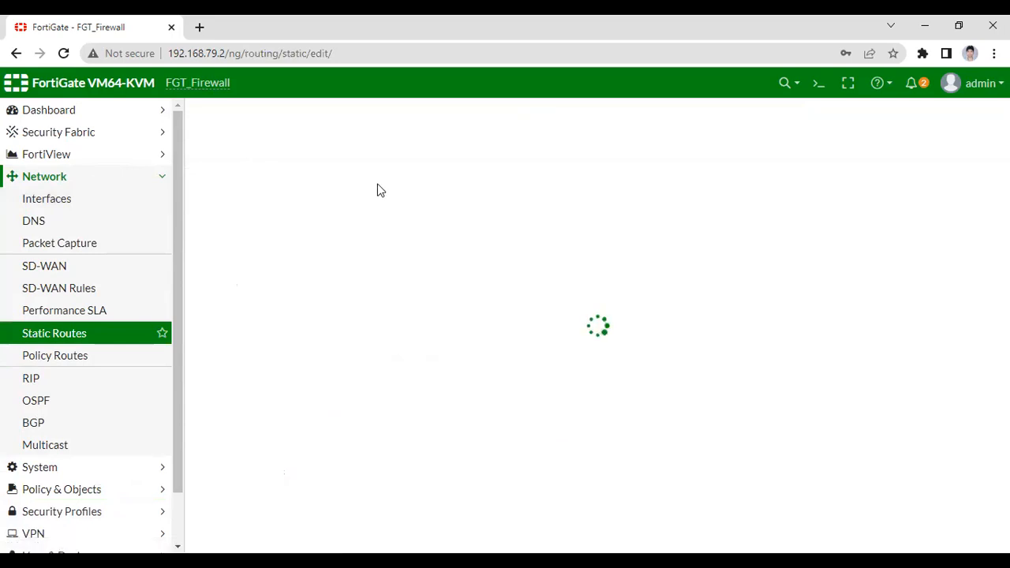
{"action": "left_click_drag", "start_coordinate": [408, 169], "coordinate": [345, 168]}
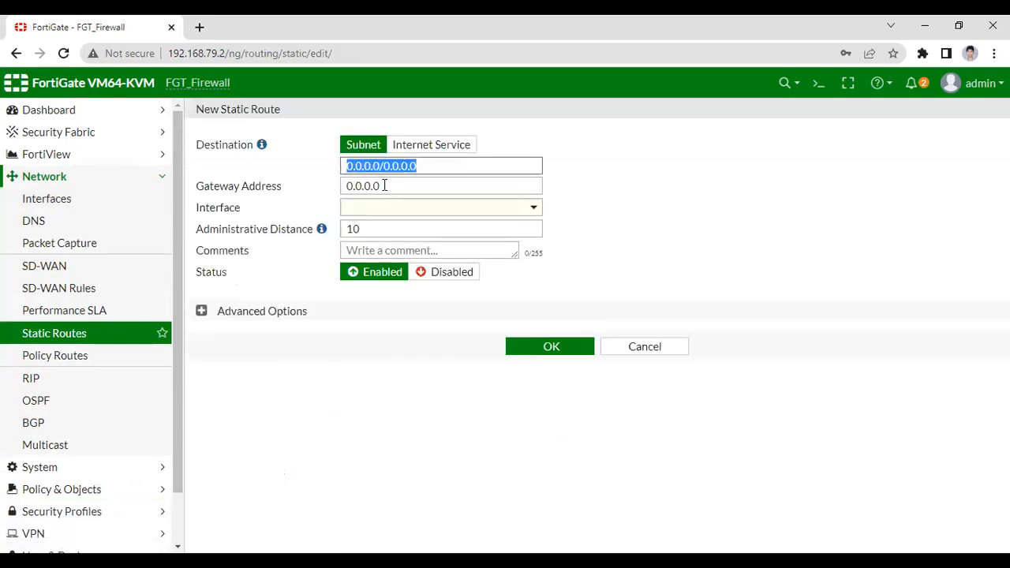
{"action": "left_click", "coordinate": [411, 185]}
{"action": "left_click", "coordinate": [443, 209]}
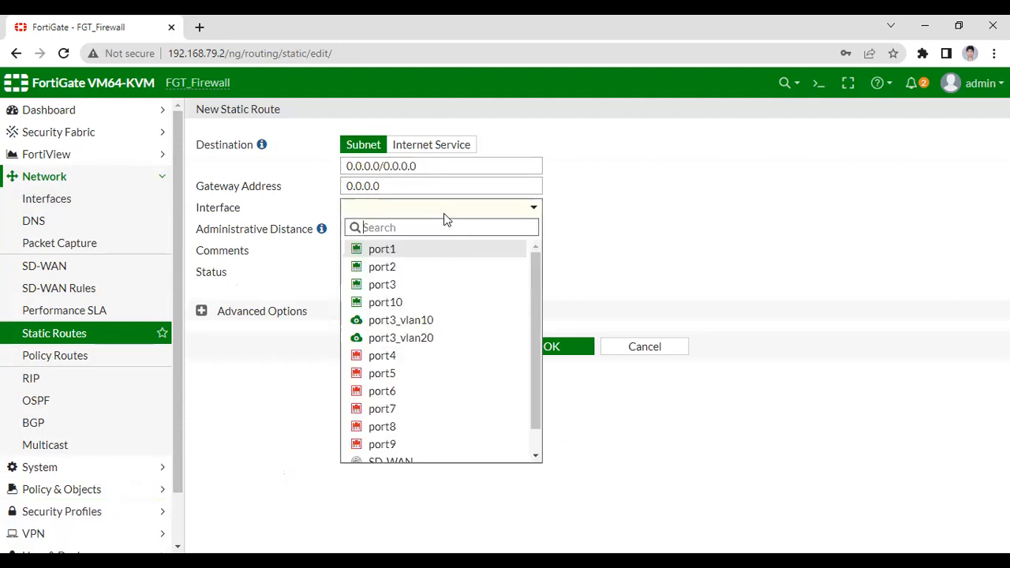
{"action": "scroll", "coordinate": [439, 300], "scroll_direction": "down", "scroll_amount": 1}
{"action": "left_click", "coordinate": [419, 439]}
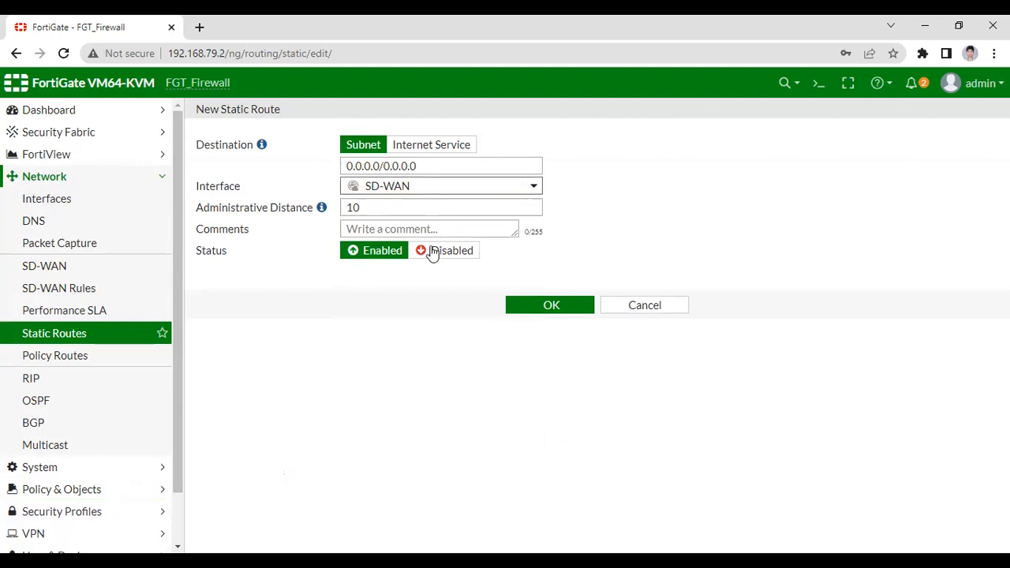
{"action": "left_click", "coordinate": [550, 308]}
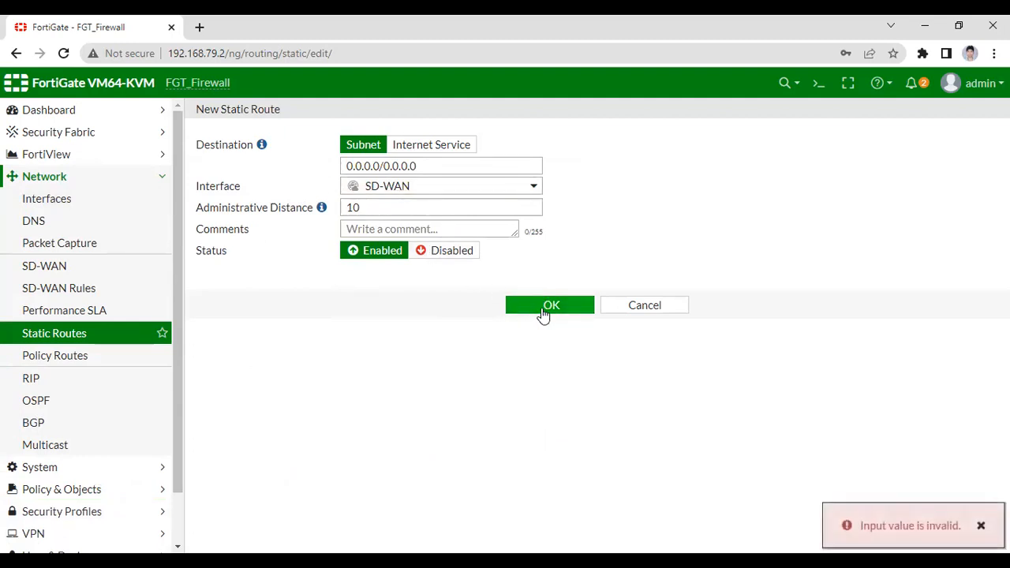
{"action": "left_click", "coordinate": [543, 312]}
{"action": "left_click", "coordinate": [543, 308]}
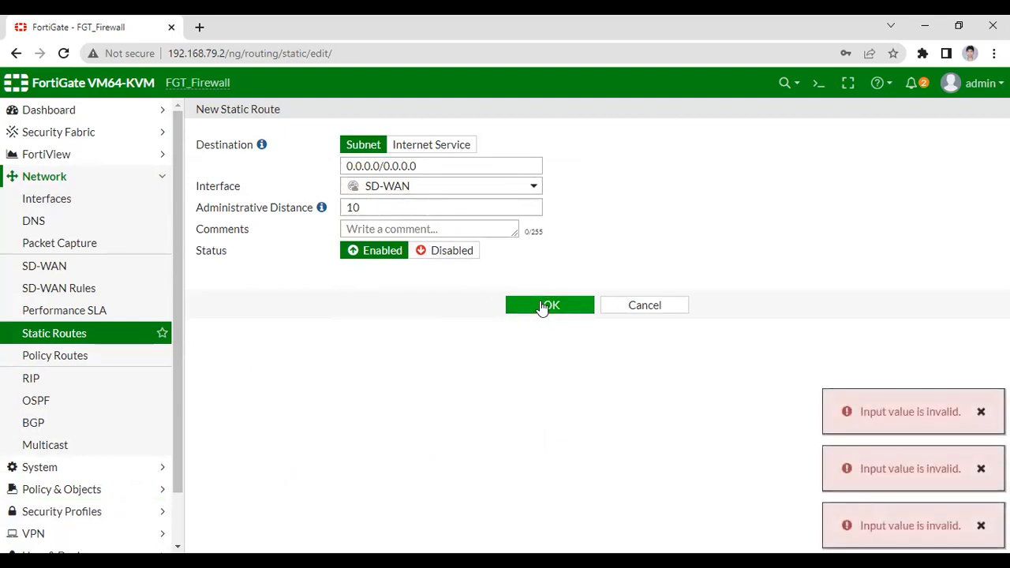
{"action": "left_click", "coordinate": [542, 309]}
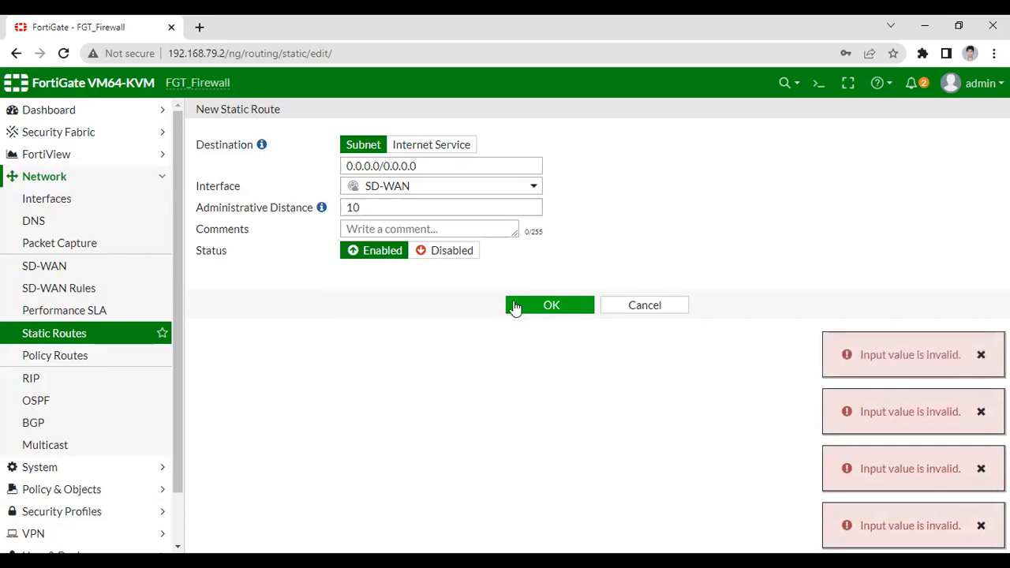
{"action": "left_click", "coordinate": [634, 313]}
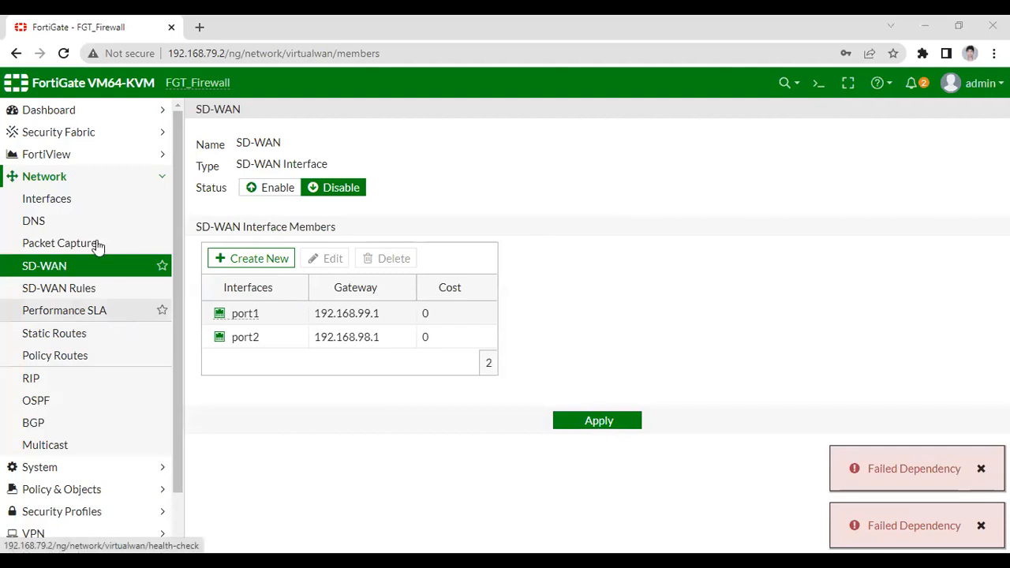
{"action": "scroll", "coordinate": [68, 448], "scroll_direction": "down", "scroll_amount": 2}
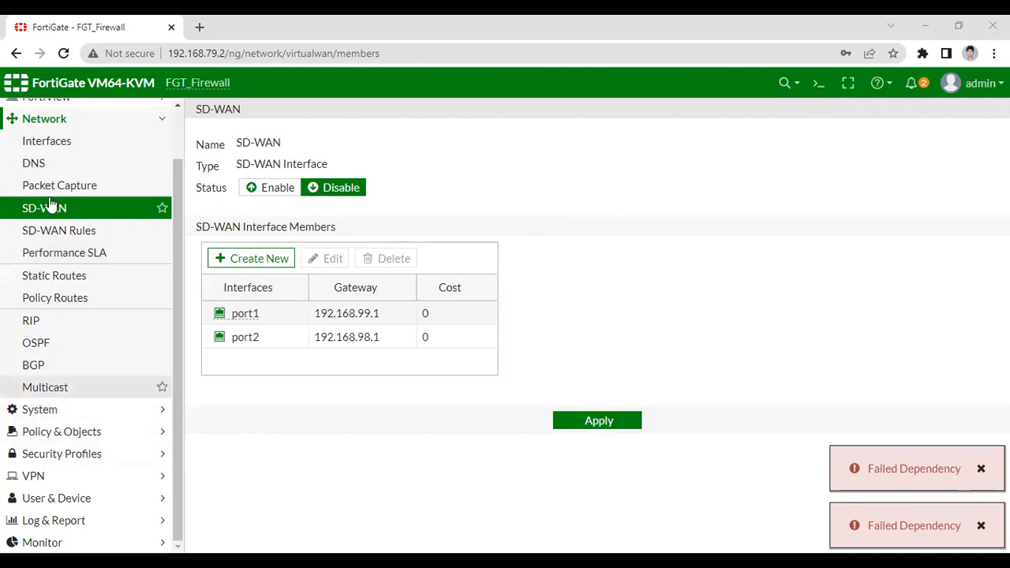
Try again to create a static route to 0.0.0.0/0.0.0.0 through the SD-WAN interface, and cancel it.
{"action": "scroll", "coordinate": [58, 344], "scroll_direction": "up", "scroll_amount": 2}
{"action": "left_click", "coordinate": [57, 338]}
{"action": "left_click", "coordinate": [237, 114]}
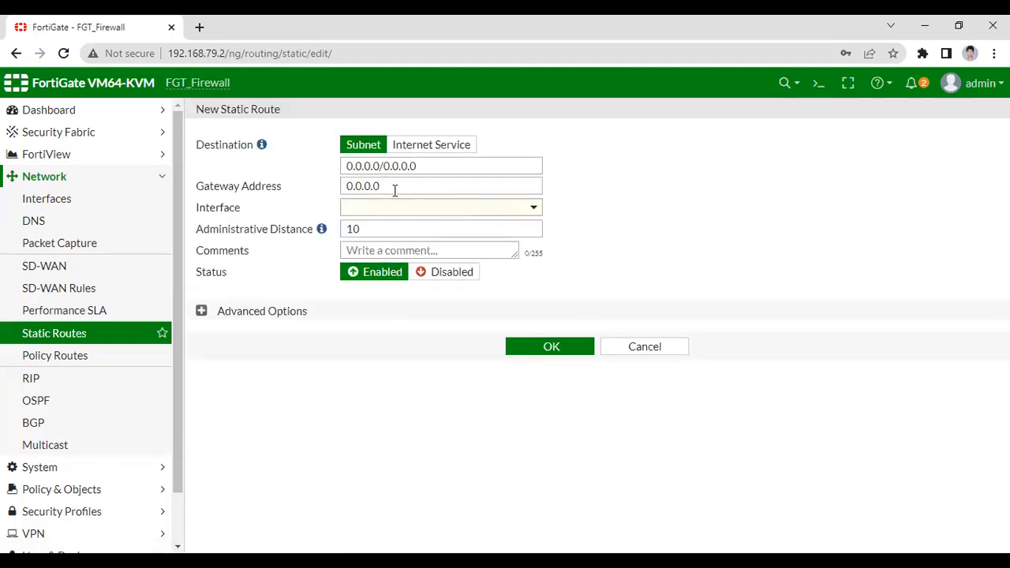
{"action": "left_click_drag", "start_coordinate": [388, 190], "coordinate": [349, 189]}
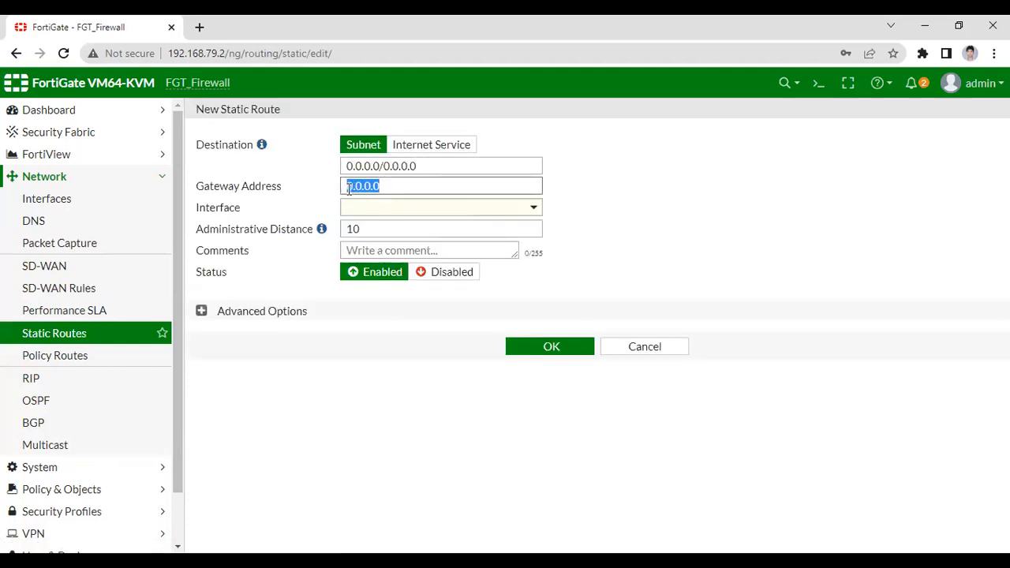
{"action": "left_click", "coordinate": [273, 209]}
{"action": "left_click", "coordinate": [408, 207]}
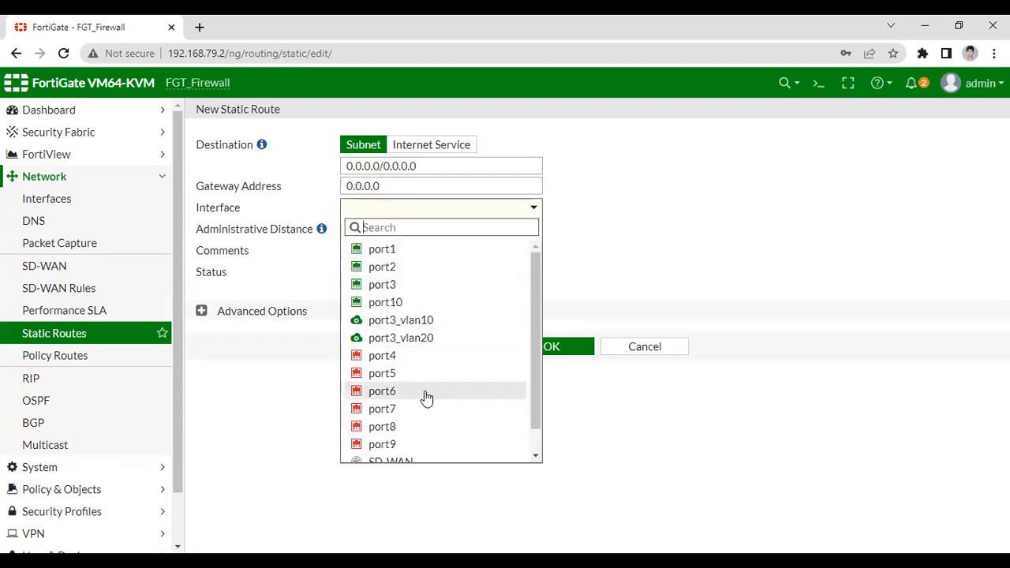
{"action": "scroll", "coordinate": [410, 418], "scroll_direction": "down", "scroll_amount": 1}
{"action": "left_click", "coordinate": [387, 439]}
{"action": "left_click", "coordinate": [541, 314]}
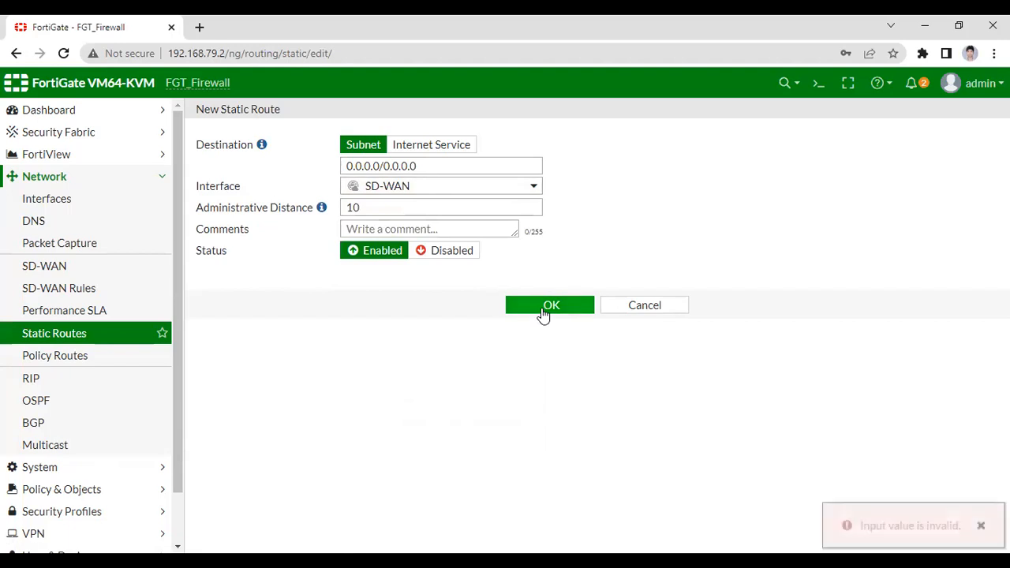
{"action": "left_click", "coordinate": [542, 311]}
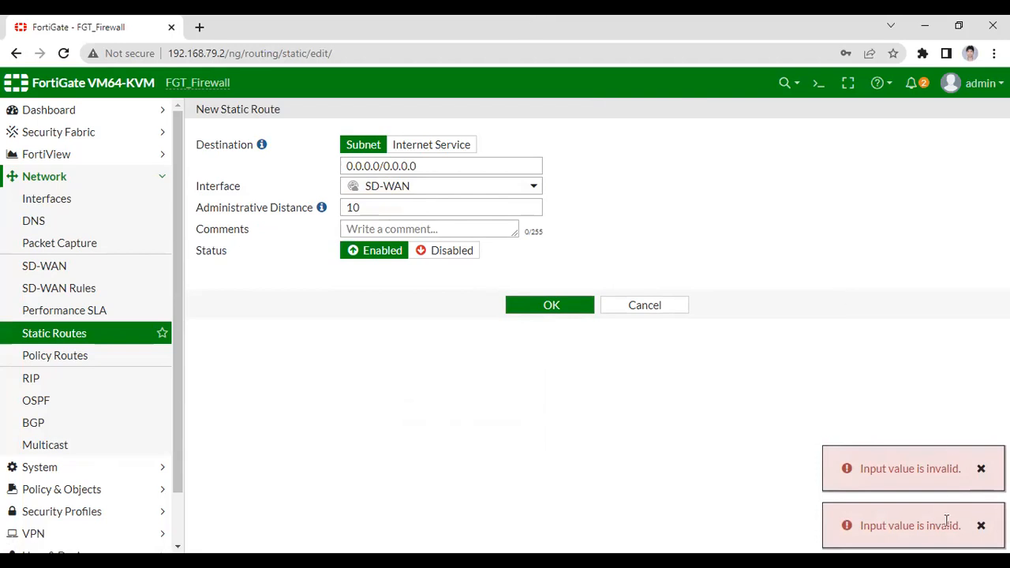
{"action": "left_click", "coordinate": [670, 311]}
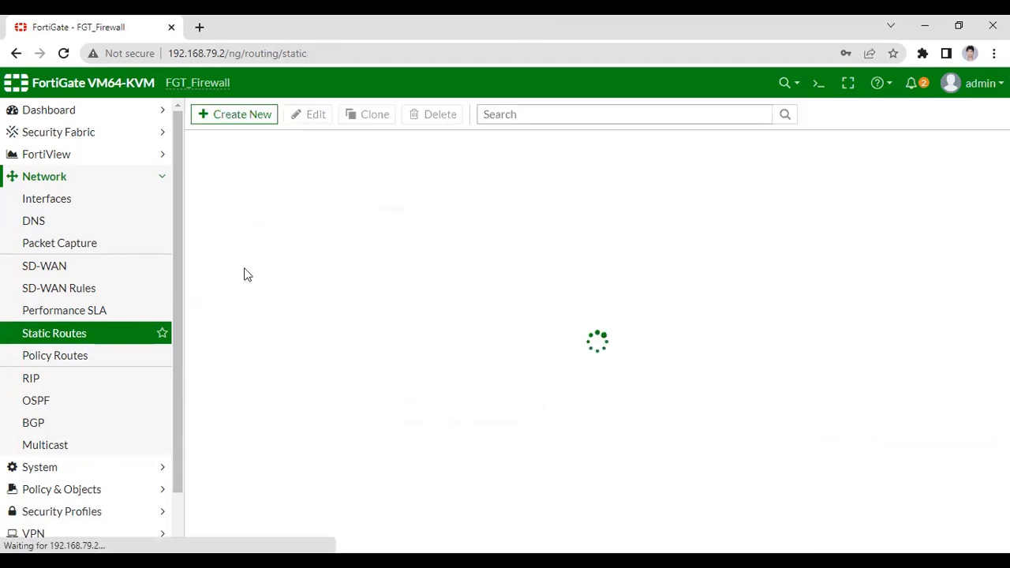
Enable the SD-WAN interface, show its usage by volume, and apply the SD-WAN settings.
{"action": "left_click", "coordinate": [49, 272]}
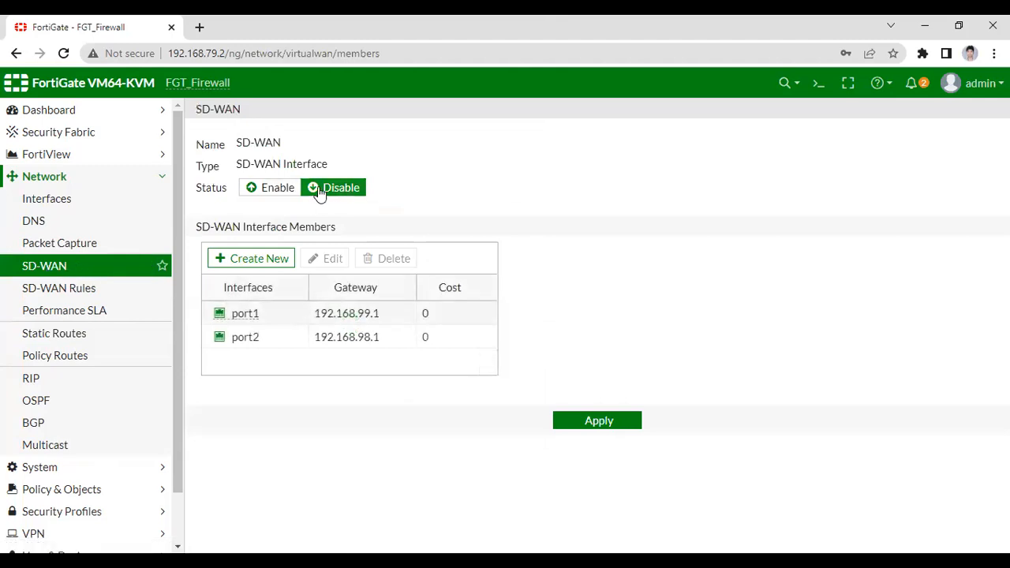
{"action": "left_click", "coordinate": [269, 196]}
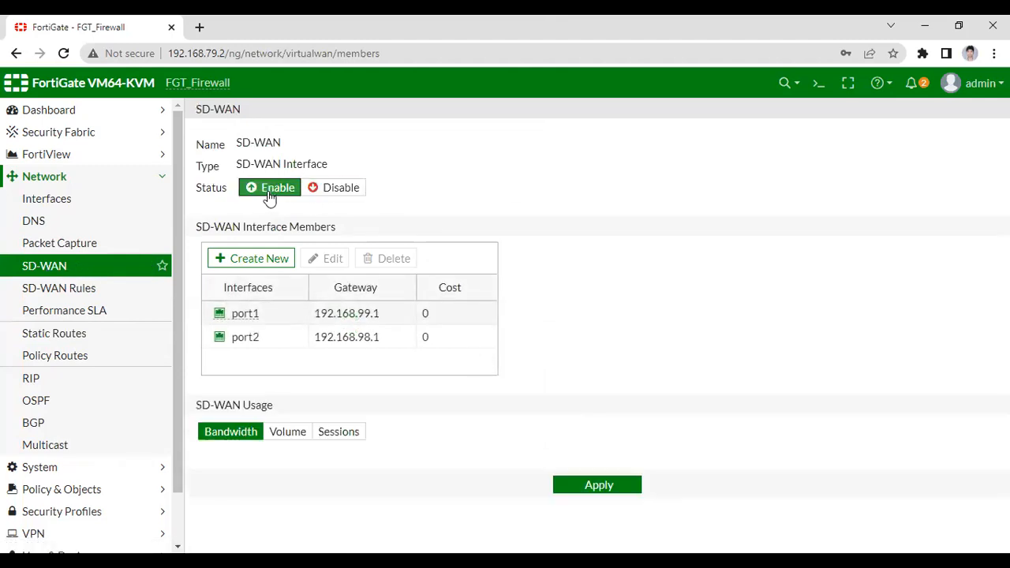
{"action": "left_click", "coordinate": [288, 433]}
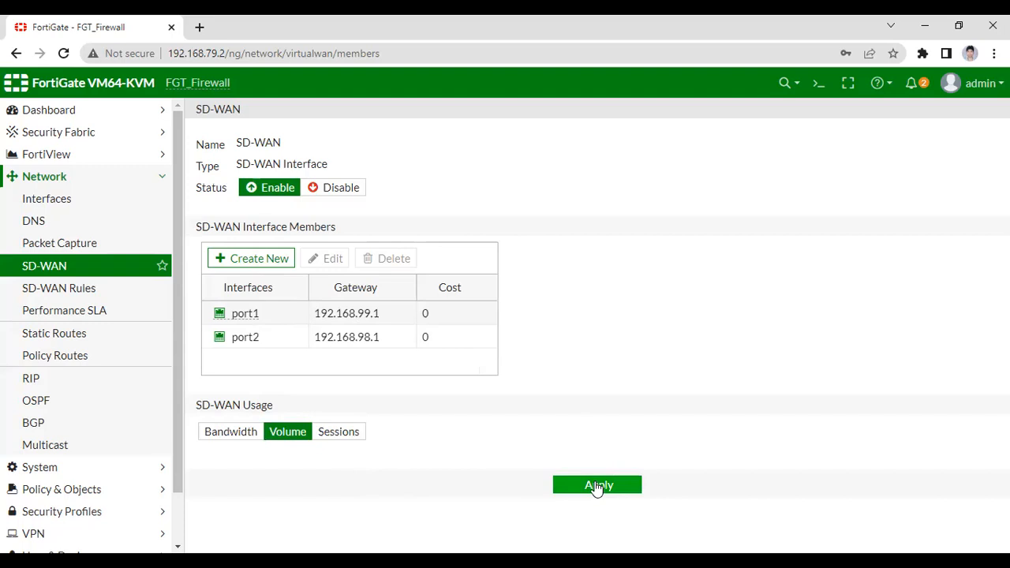
{"action": "left_click", "coordinate": [606, 489]}
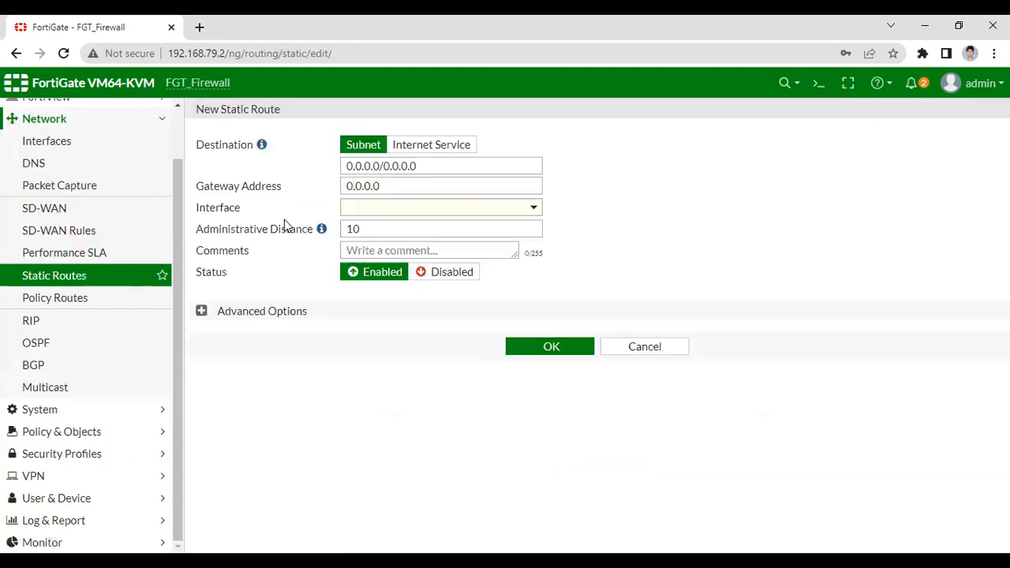
Create a static route to 0.0.0.0/0.0.0.0 through the SD-WAN interface with administrative distance 10.
{"action": "left_click", "coordinate": [377, 207]}
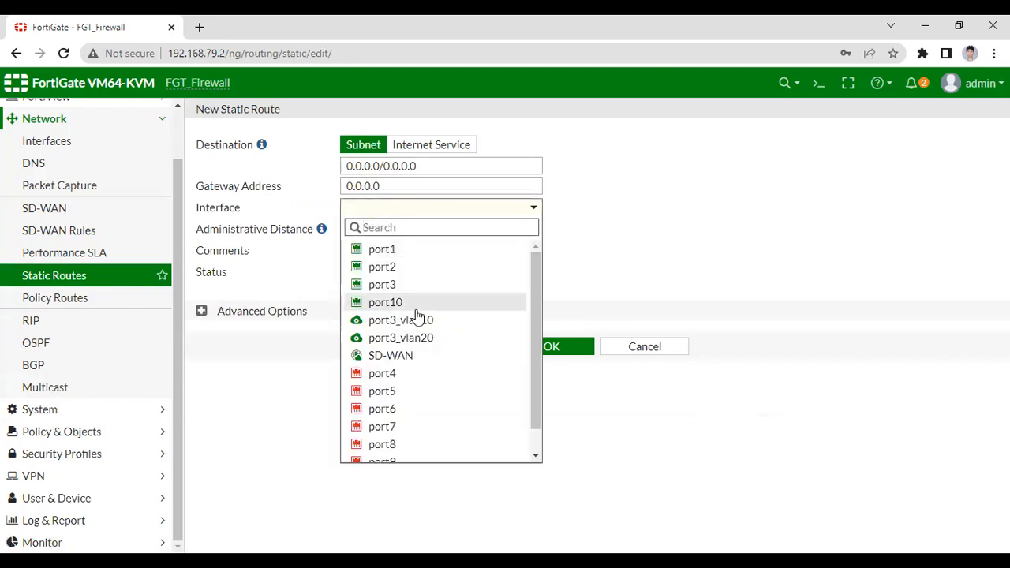
{"action": "mouse_move", "coordinate": [371, 362]}
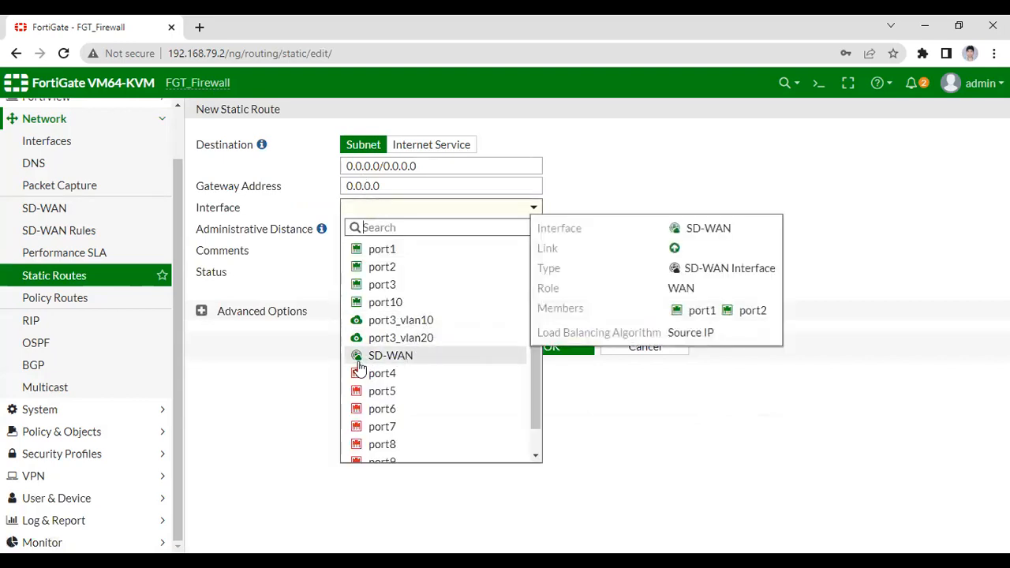
{"action": "left_click", "coordinate": [365, 364]}
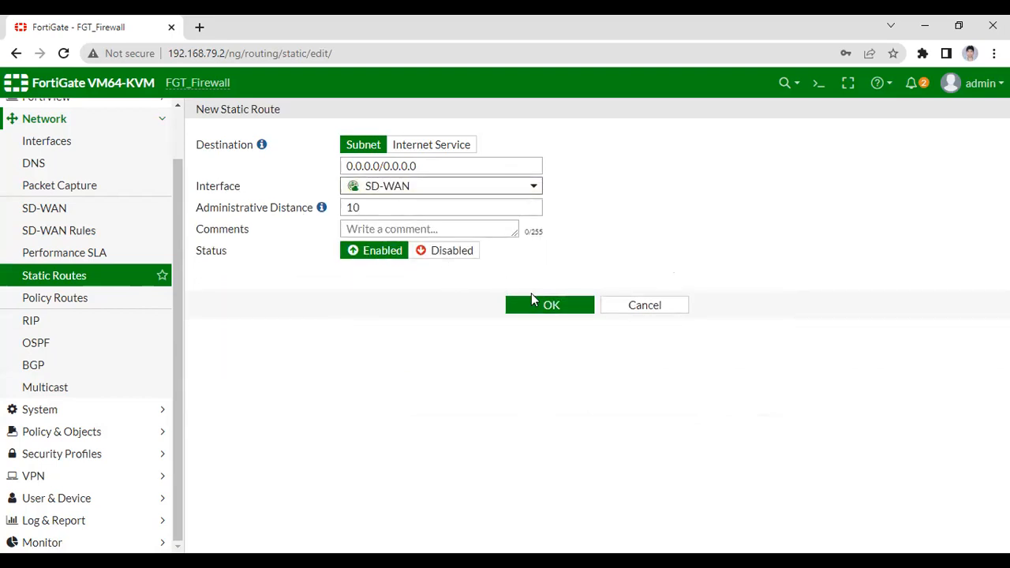
{"action": "left_click", "coordinate": [550, 306]}
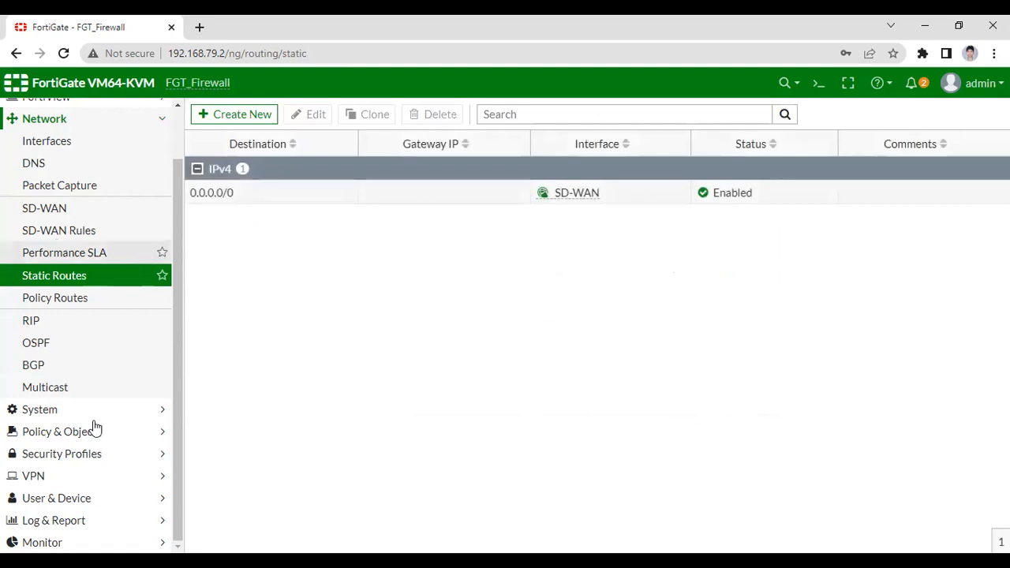
Start a new IPv4 policy named vlan10_SDWAN_Airtel with port3_vlan10 as incoming interface and SD-WAN as outgoing interface.
{"action": "left_click", "coordinate": [32, 426]}
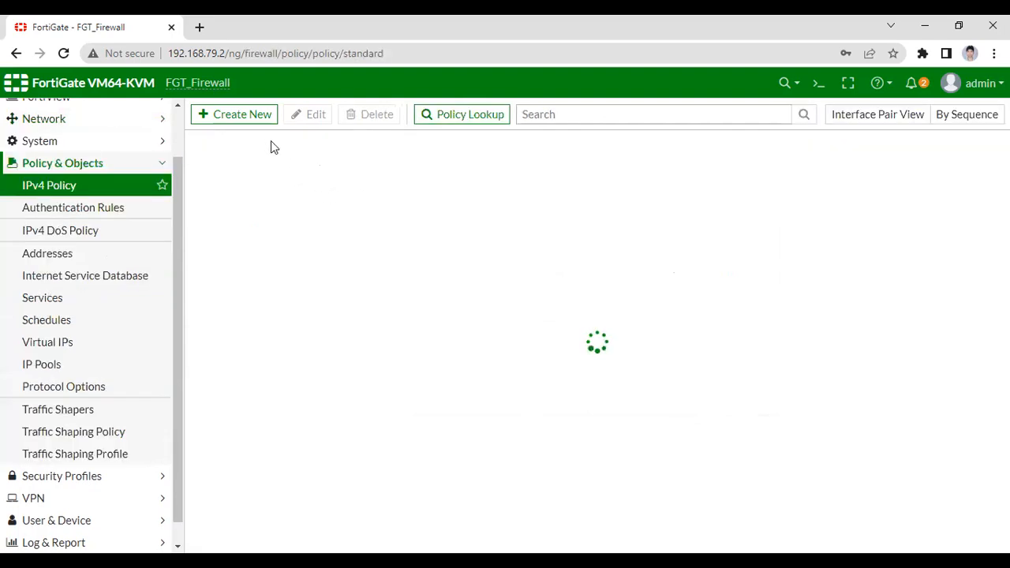
{"action": "left_click", "coordinate": [260, 118]}
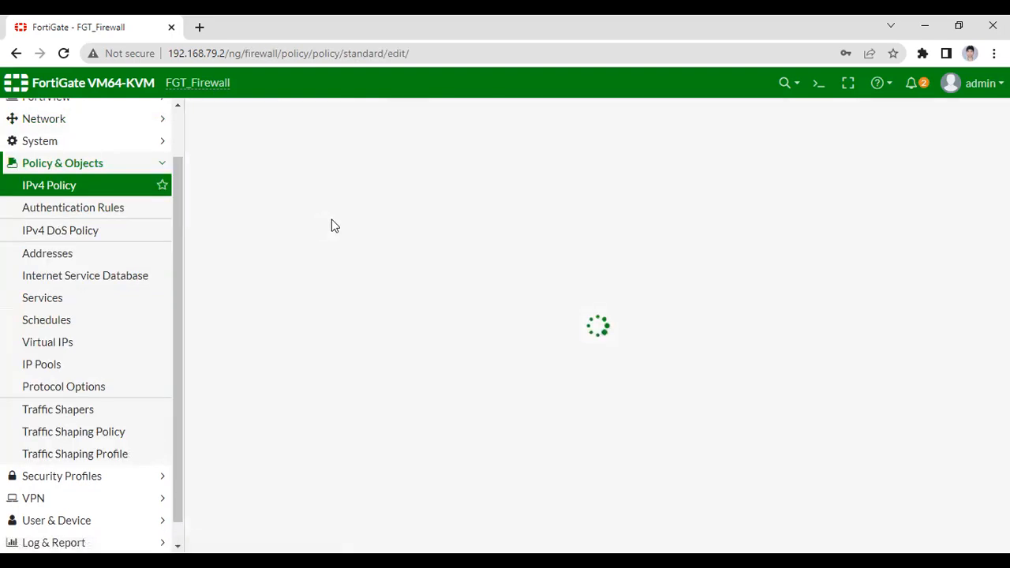
{"action": "left_click", "coordinate": [350, 158]}
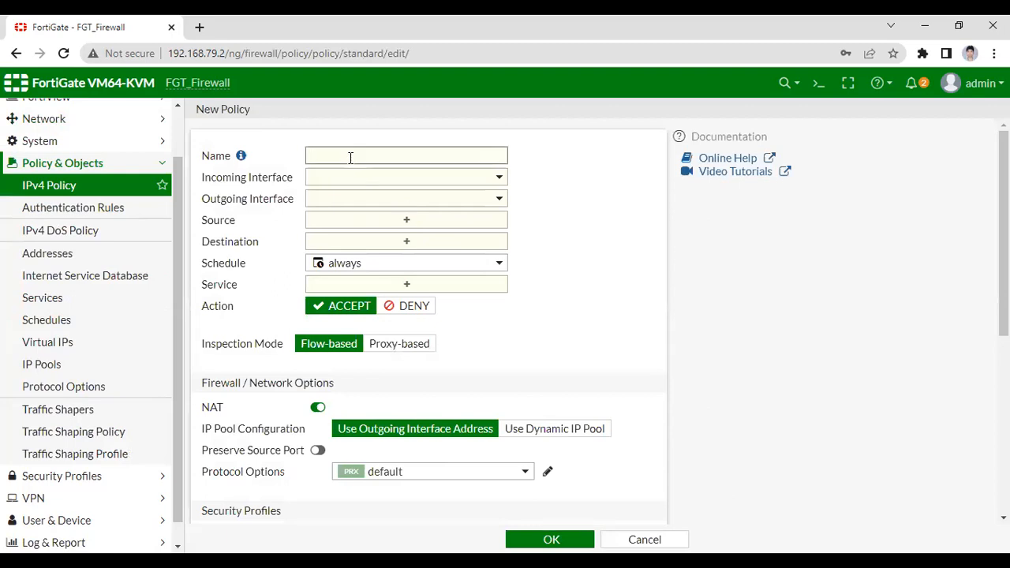
{"action": "type", "text": "vlan10_SDWAN_Airtel"}
{"action": "left_click", "coordinate": [389, 178]}
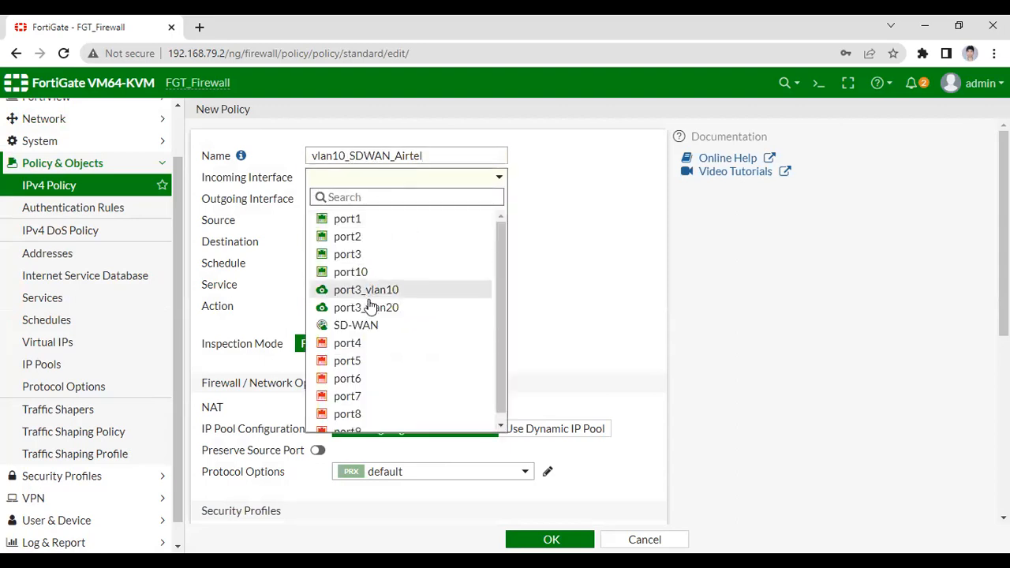
{"action": "scroll", "coordinate": [371, 322], "scroll_direction": "down", "scroll_amount": 1}
{"action": "mouse_move", "coordinate": [371, 300]}
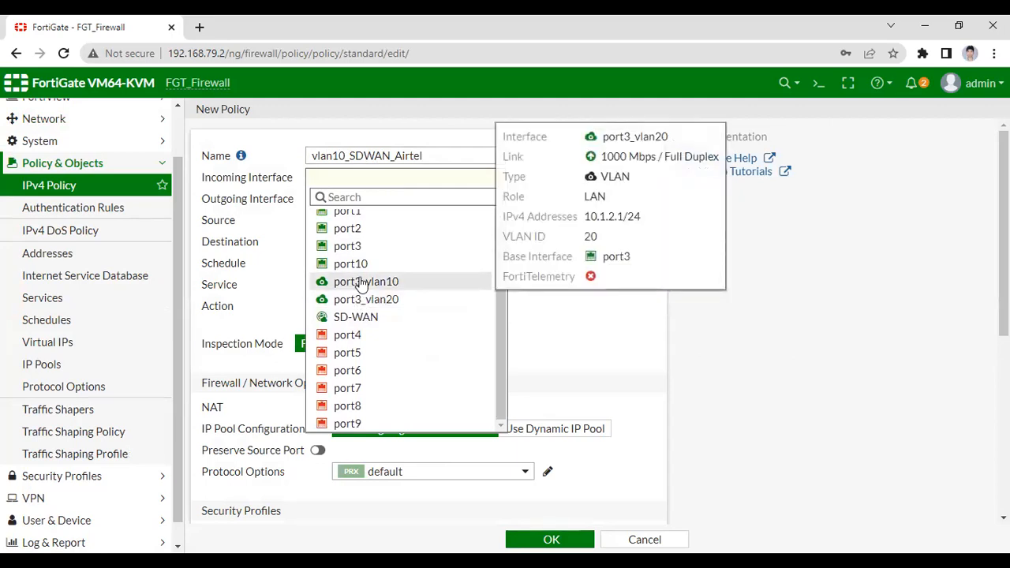
{"action": "left_click", "coordinate": [363, 282]}
{"action": "left_click", "coordinate": [379, 203]}
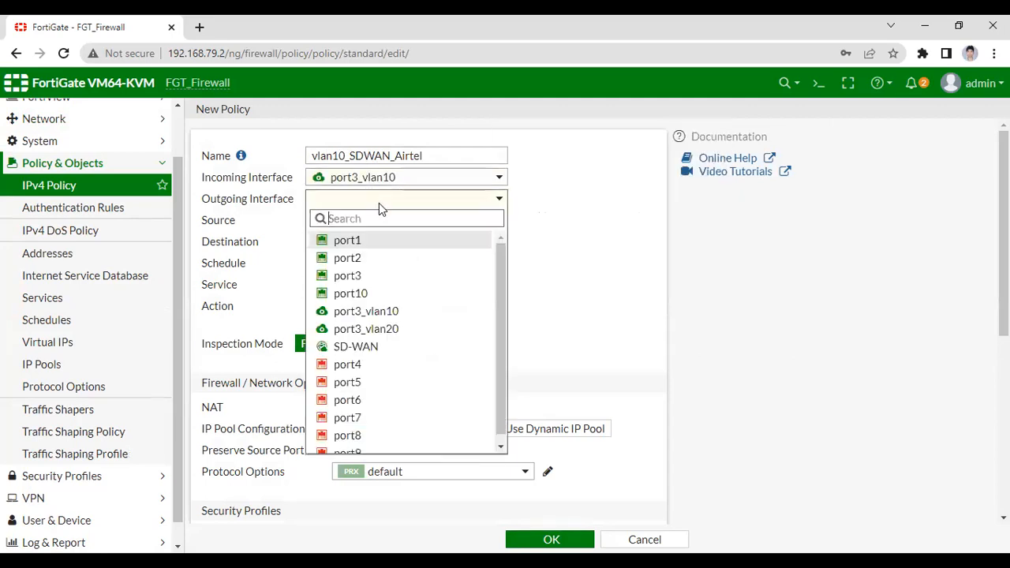
{"action": "scroll", "coordinate": [386, 387], "scroll_direction": "down", "scroll_amount": 1}
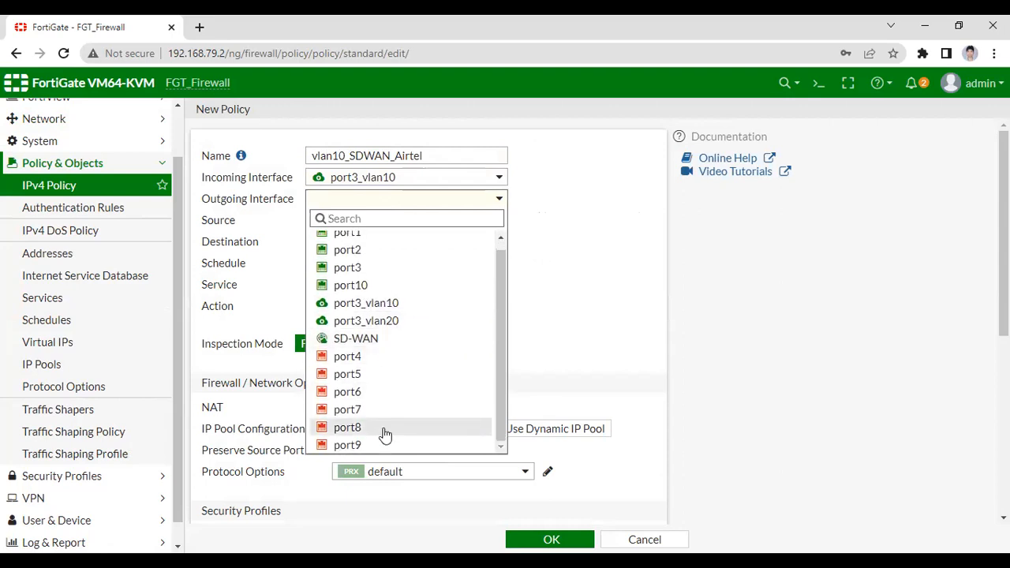
{"action": "left_click", "coordinate": [340, 341]}
Set the source and destination of the vlan10_SDWAN_Airtel policy to all and its service to ALL.
{"action": "left_click", "coordinate": [406, 224]}
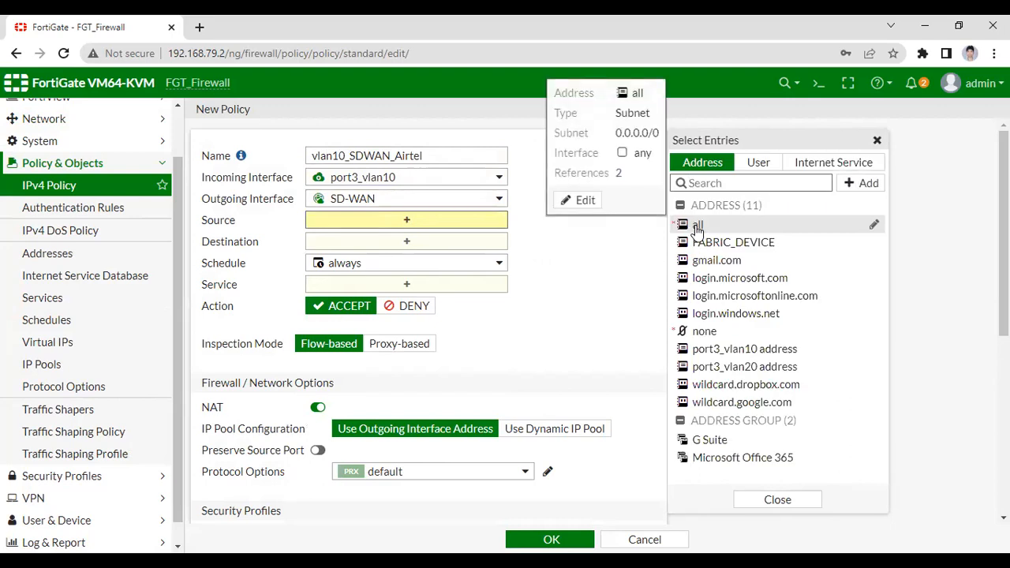
{"action": "left_click", "coordinate": [698, 227]}
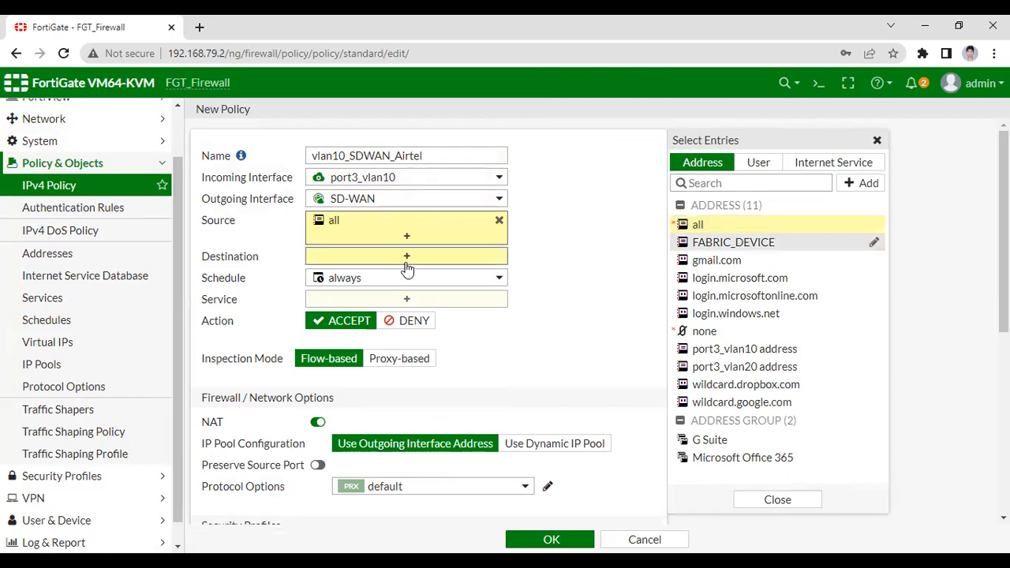
{"action": "left_click", "coordinate": [407, 257]}
{"action": "left_click", "coordinate": [698, 225]}
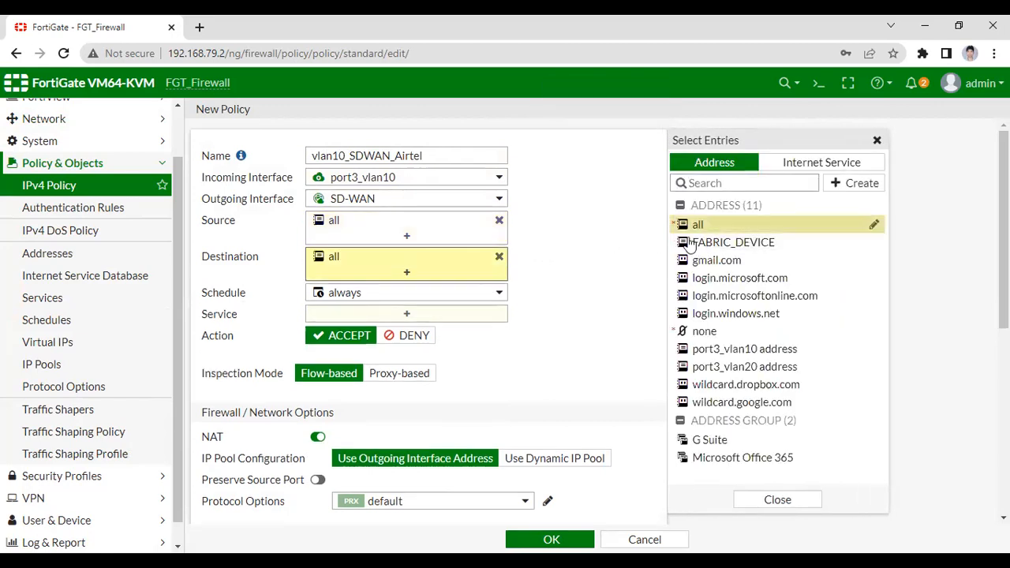
{"action": "scroll", "coordinate": [469, 324], "scroll_direction": "down", "scroll_amount": 2}
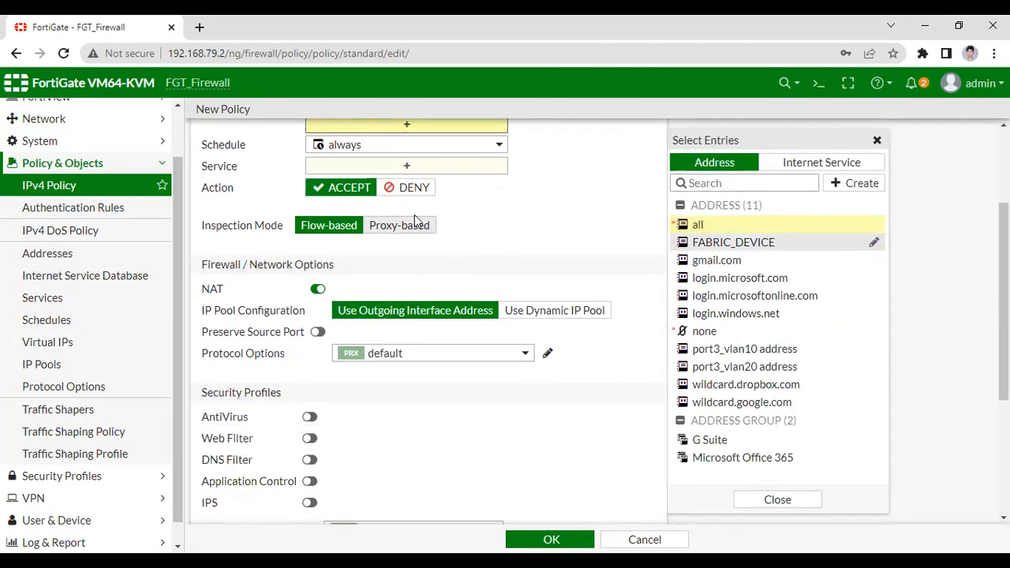
{"action": "left_click", "coordinate": [407, 170]}
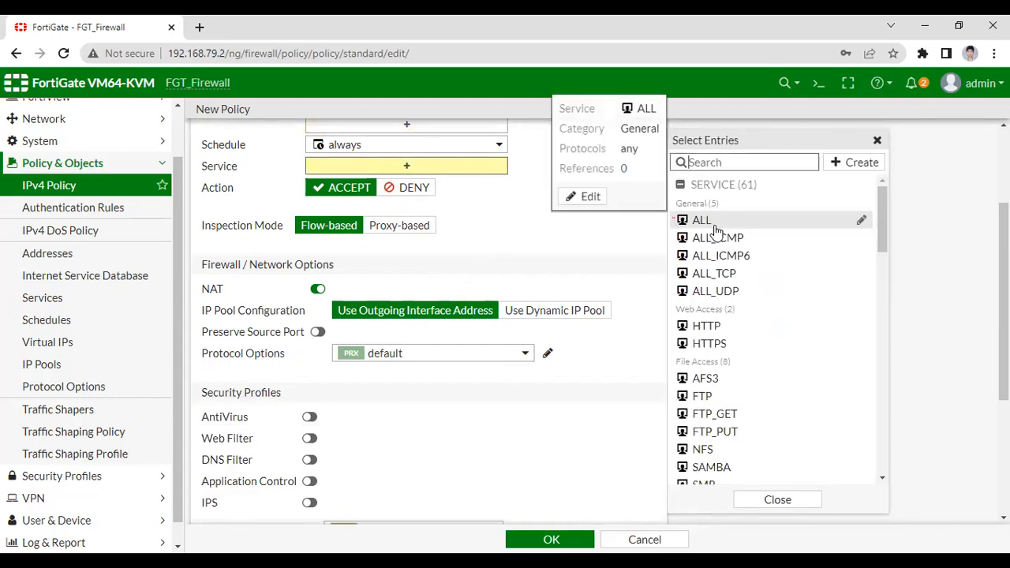
{"action": "left_click", "coordinate": [716, 228]}
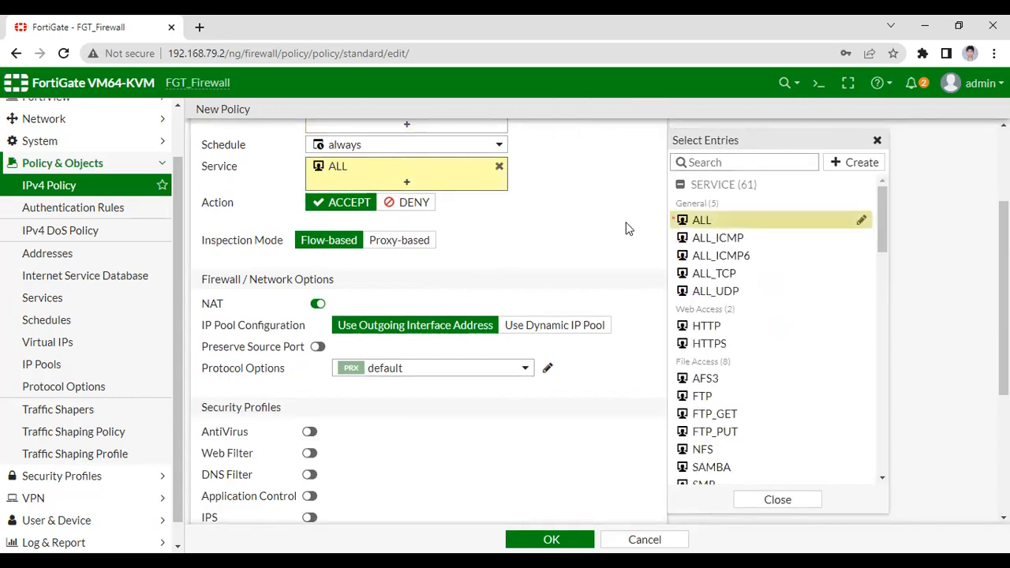
{"action": "left_click", "coordinate": [545, 254]}
Log all sessions of allowed traffic for the vlan10_SDWAN_Airtel policy and save it.
{"action": "scroll", "coordinate": [473, 323], "scroll_direction": "down", "scroll_amount": 3}
{"action": "left_click", "coordinate": [517, 369]}
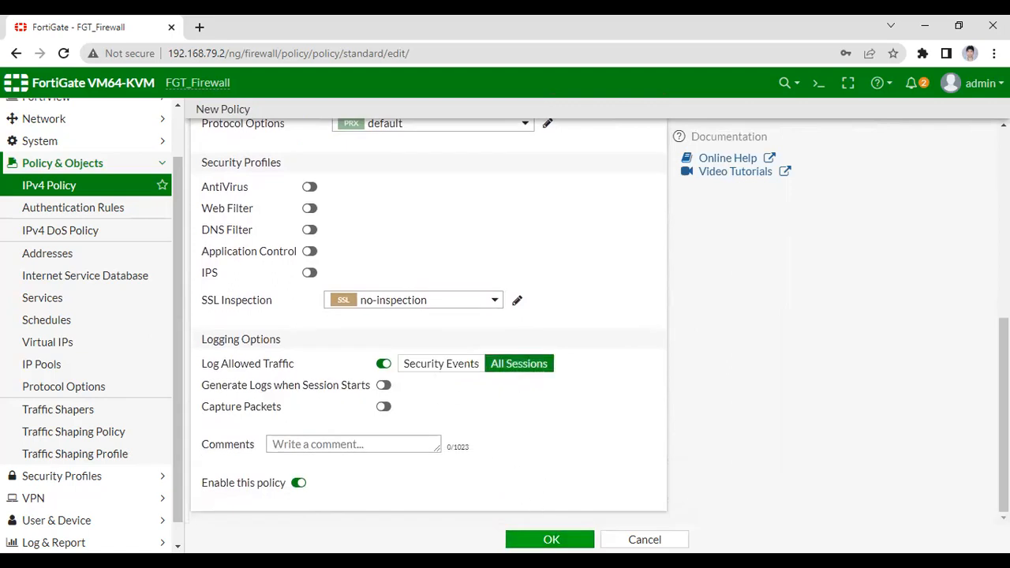
{"action": "left_click", "coordinate": [552, 539]}
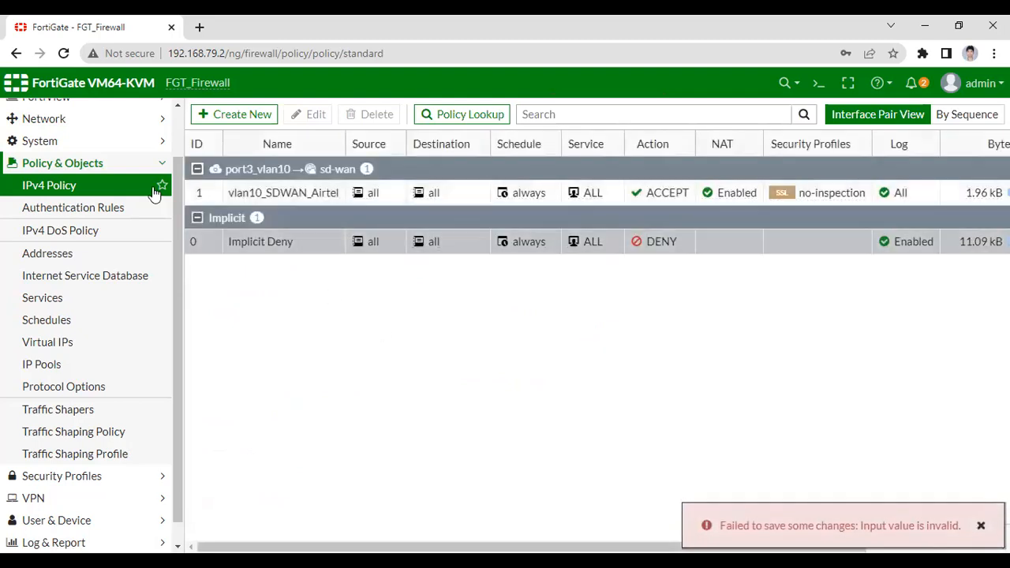
Start a new IPv4 policy named vlan20_SDWAN_TCL.
{"action": "left_click", "coordinate": [224, 114]}
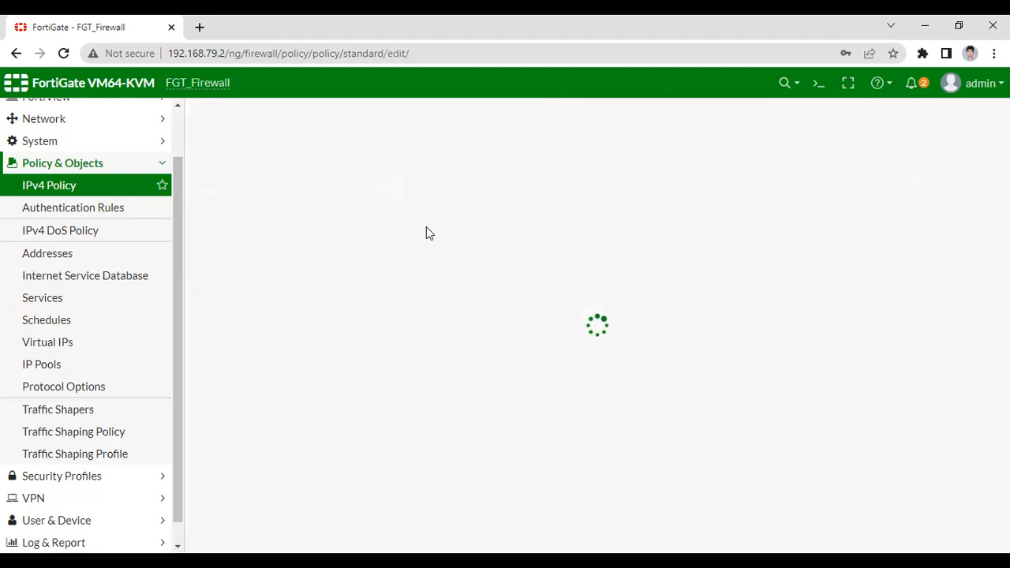
{"action": "left_click", "coordinate": [357, 155]}
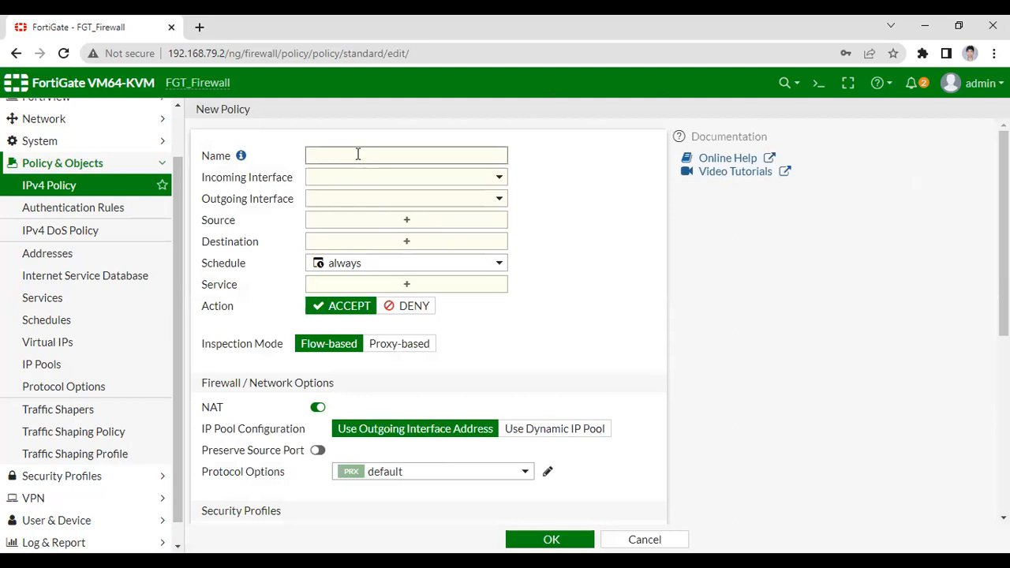
{"action": "type", "text": "van"}
{"action": "key", "text": "BackSpace"}
{"action": "key", "text": "BackSpace"}
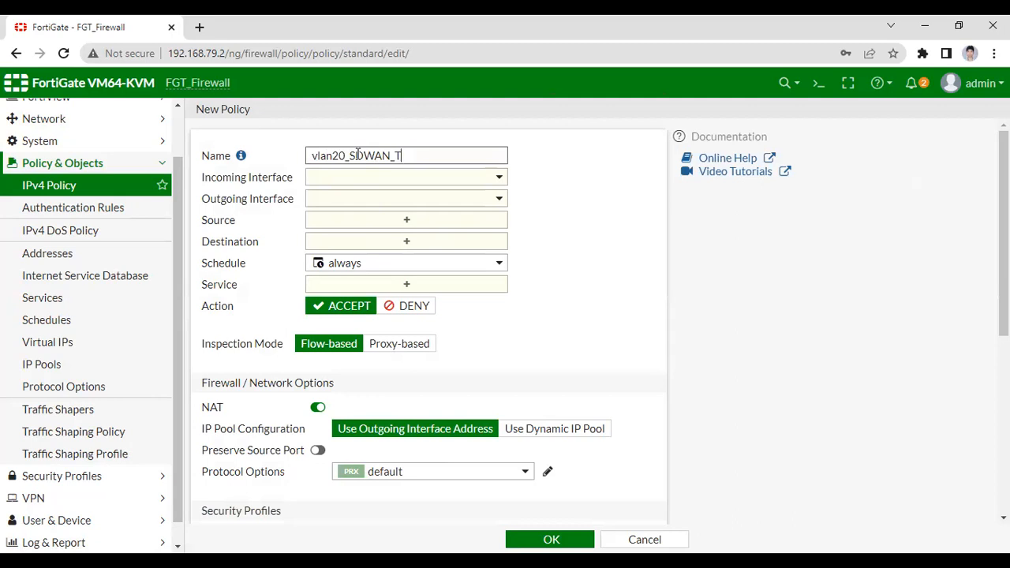
Set the vlan20_SDWAN_TCL policy's incoming interface to port3_vlan20 and its outgoing interface to SD-WAN.
{"action": "left_click", "coordinate": [392, 178]}
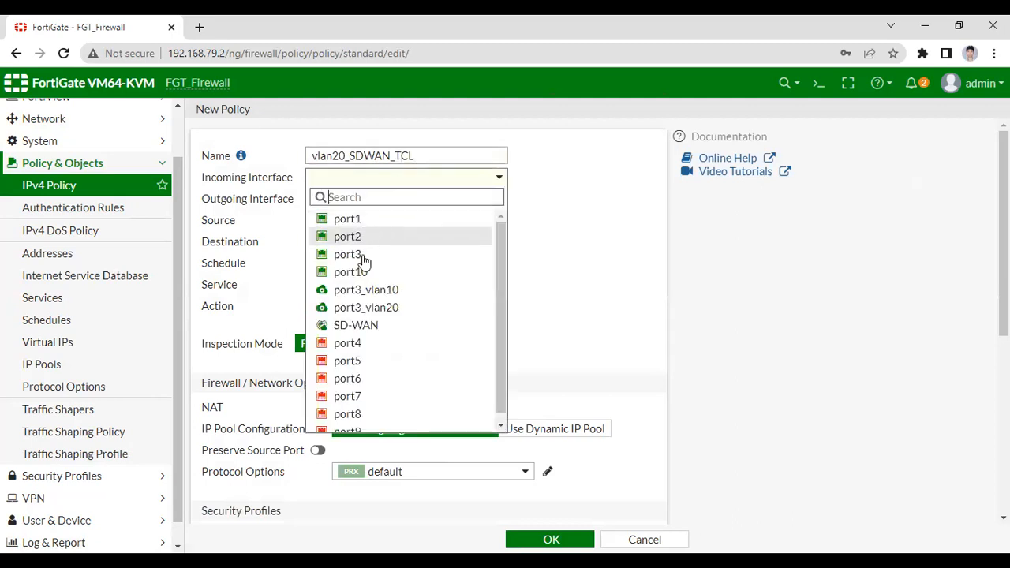
{"action": "mouse_move", "coordinate": [377, 296]}
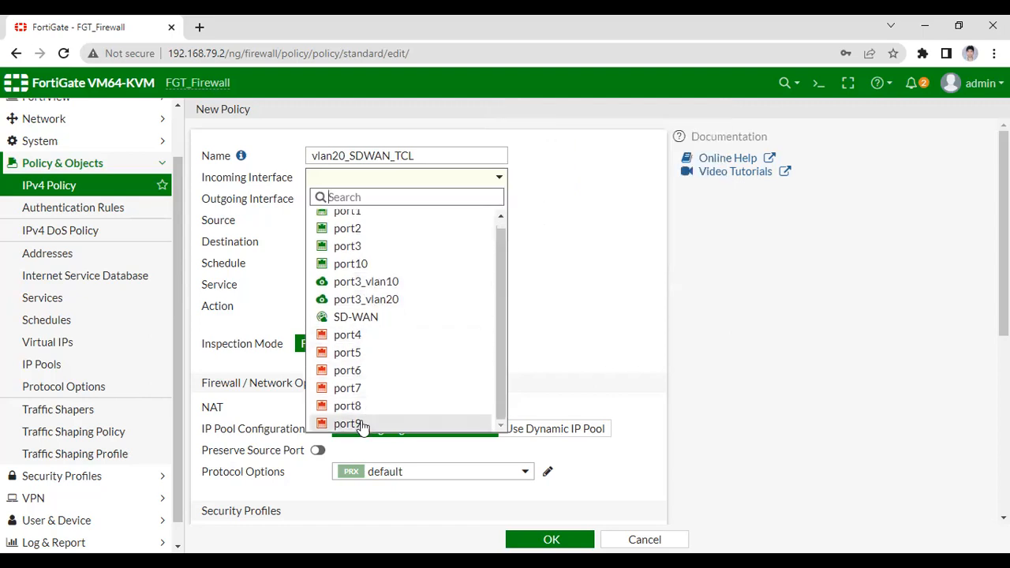
{"action": "left_click", "coordinate": [351, 318]}
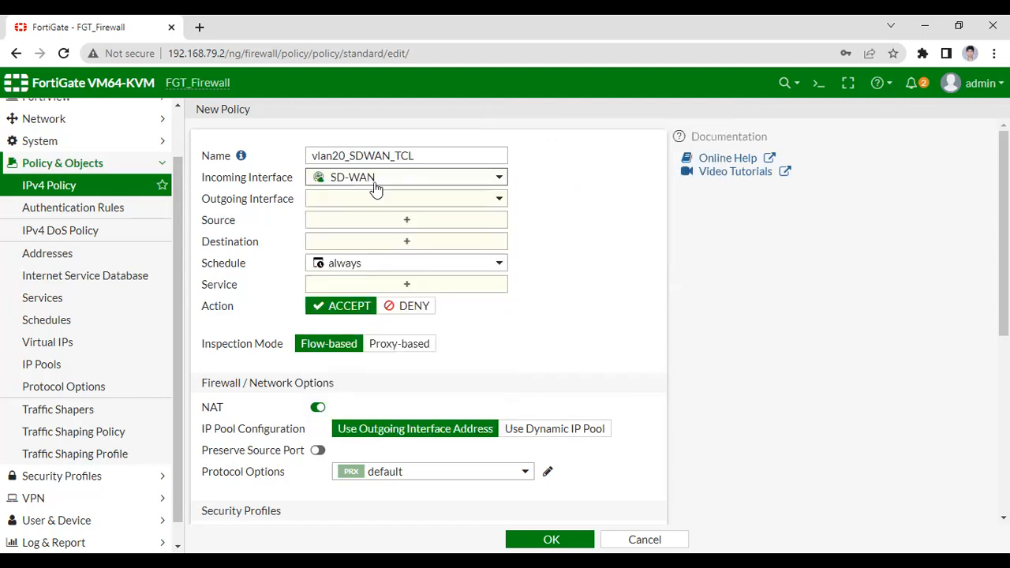
{"action": "left_click", "coordinate": [377, 188]}
{"action": "left_click", "coordinate": [369, 308]}
{"action": "left_click", "coordinate": [385, 198]}
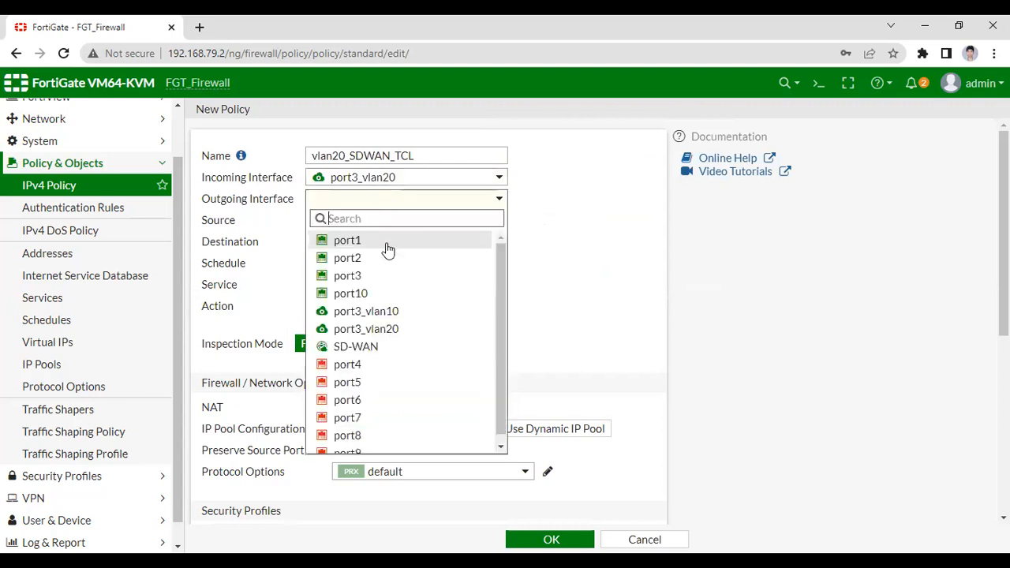
{"action": "left_click", "coordinate": [364, 348]}
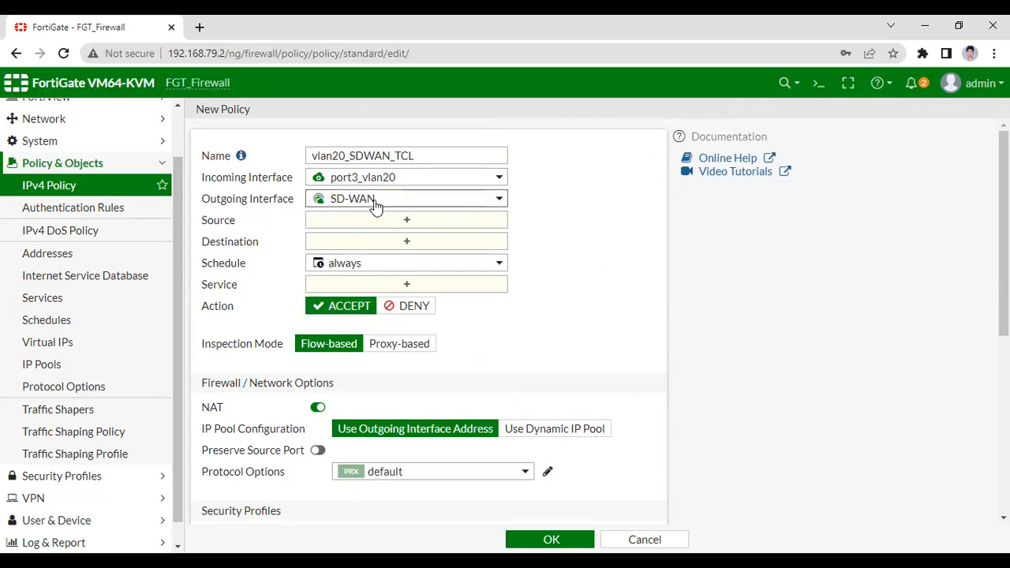
{"action": "mouse_move", "coordinate": [376, 209]}
Set the source and destination of the vlan20_SDWAN_TCL policy to all and its service to ALL.
{"action": "left_click", "coordinate": [407, 223]}
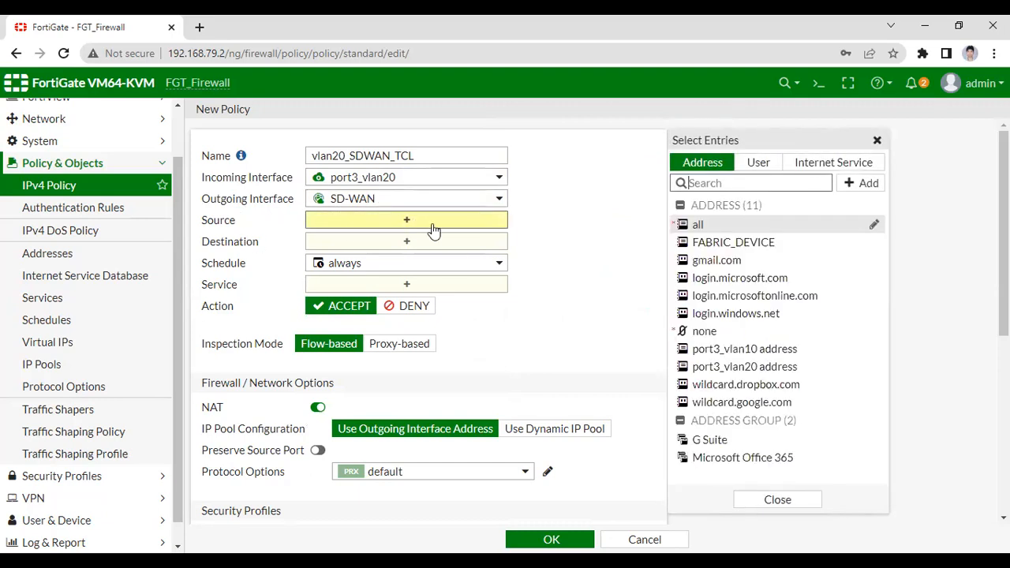
{"action": "left_click", "coordinate": [700, 226]}
{"action": "left_click", "coordinate": [404, 261]}
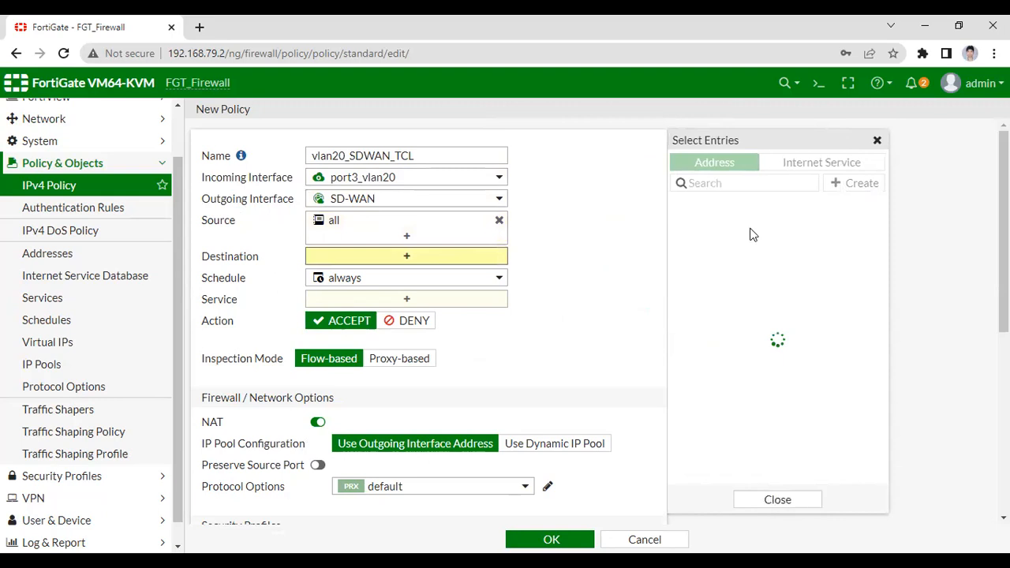
{"action": "left_click", "coordinate": [713, 230]}
{"action": "scroll", "coordinate": [441, 317], "scroll_direction": "down", "scroll_amount": 1}
{"action": "scroll", "coordinate": [440, 317], "scroll_direction": "down", "scroll_amount": 2}
{"action": "left_click", "coordinate": [462, 240]}
{"action": "left_click", "coordinate": [704, 219]}
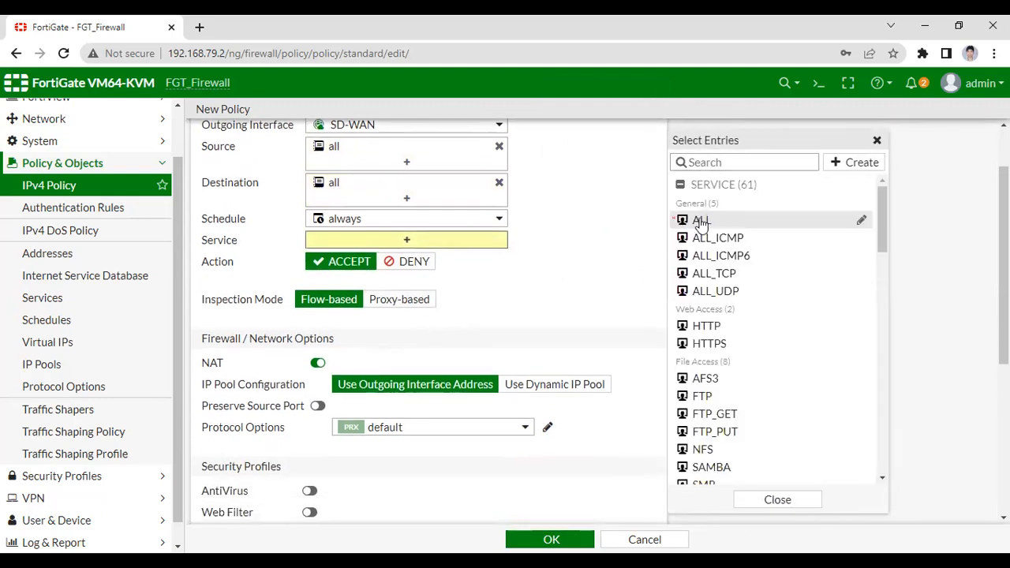
Log all sessions of allowed traffic for the vlan20_SDWAN_TCL policy and save it.
{"action": "scroll", "coordinate": [478, 329], "scroll_direction": "down", "scroll_amount": 4}
{"action": "left_click", "coordinate": [534, 371]}
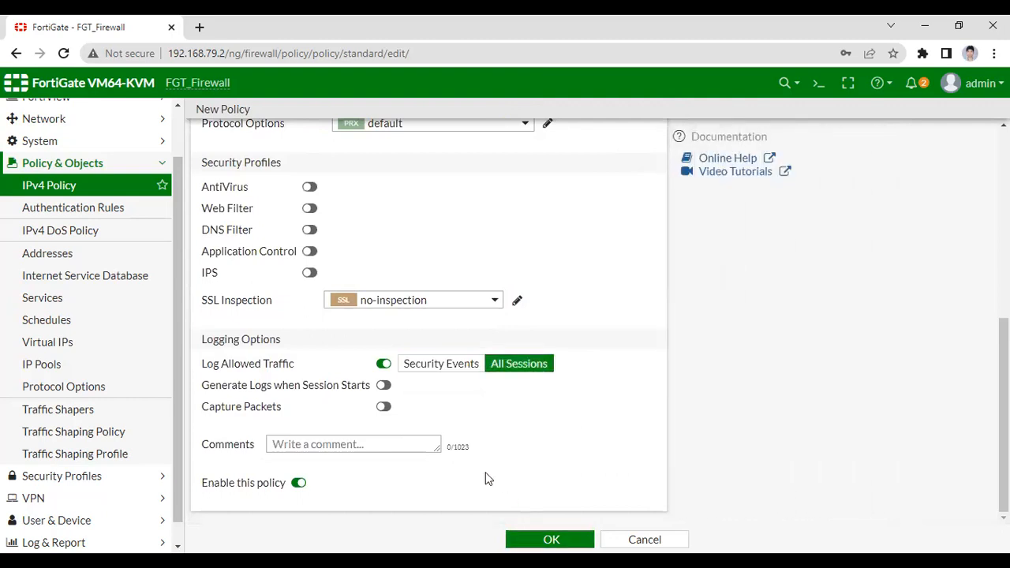
{"action": "left_click", "coordinate": [551, 539]}
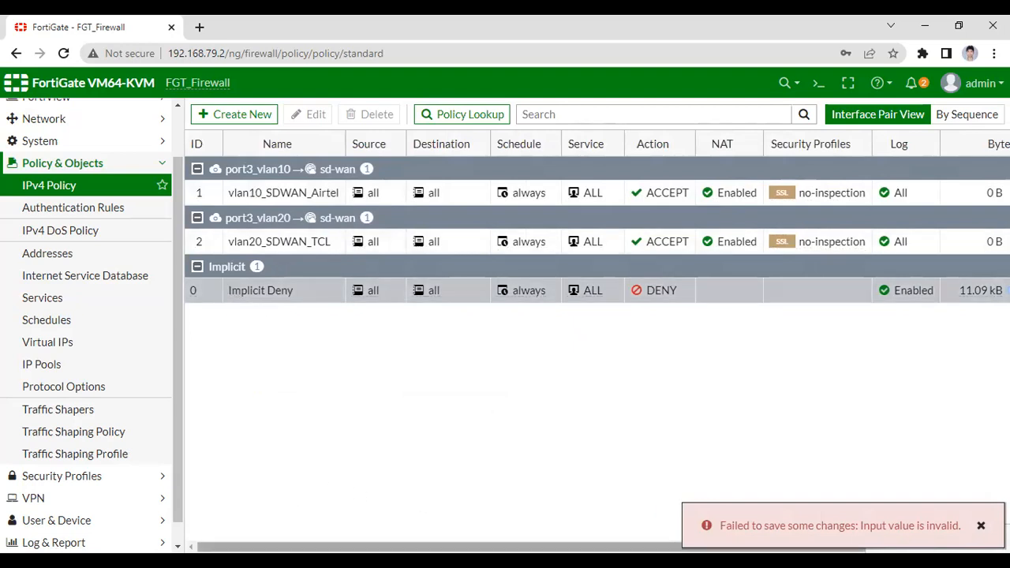
{"action": "left_click_drag", "start_coordinate": [393, 547], "coordinate": [403, 520]}
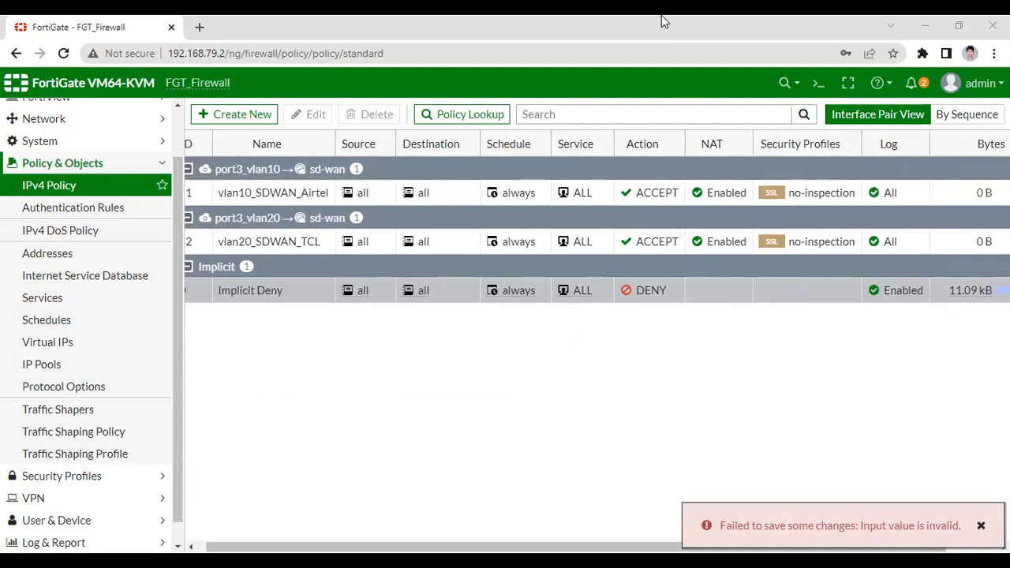
Switch to the GNS3 topology and circle the Vlan 10 PC and the Vlan 20 Firefox nodes with the annotation pen.
{"action": "key", "text": "alt+Tab"}
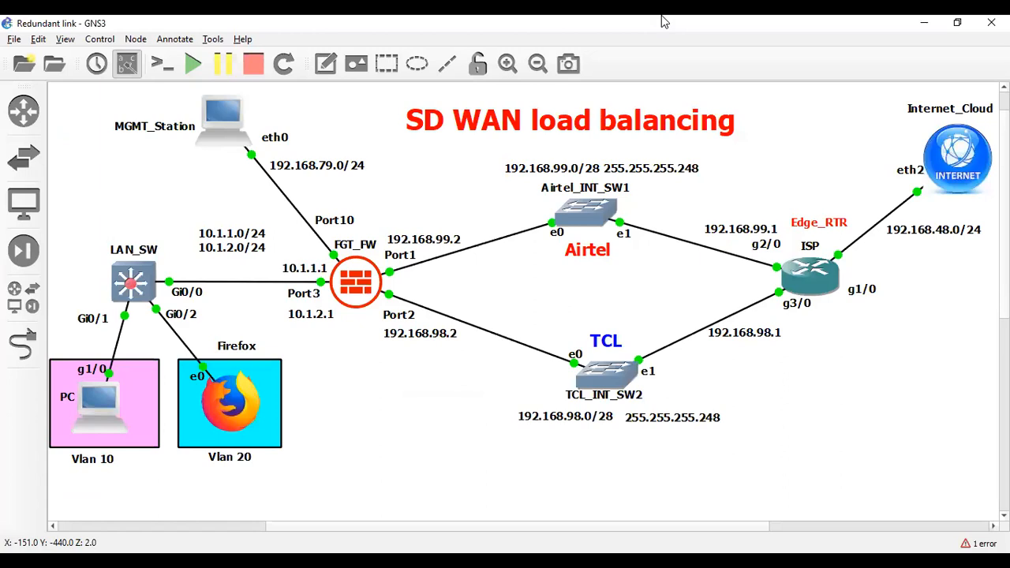
{"action": "mouse_move", "coordinate": [75, 349]}
{"action": "left_mouse_down"}
{"action": "mouse_move", "coordinate": [54, 378]}
{"action": "mouse_move", "coordinate": [152, 411]}
{"action": "mouse_move", "coordinate": [70, 344]}
{"action": "left_mouse_up"}
{"action": "mouse_move", "coordinate": [195, 357]}
{"action": "left_mouse_down"}
{"action": "mouse_move", "coordinate": [172, 407]}
{"action": "mouse_move", "coordinate": [315, 433]}
{"action": "mouse_move", "coordinate": [180, 331]}
{"action": "mouse_move", "coordinate": [179, 349]}
{"action": "left_mouse_up"}
{"action": "mouse_move", "coordinate": [55, 492]}
{"action": "left_mouse_down"}
{"action": "mouse_move", "coordinate": [59, 511]}
{"action": "mouse_move", "coordinate": [79, 501]}
{"action": "mouse_move", "coordinate": [67, 486]}
{"action": "mouse_move", "coordinate": [73, 495]}
{"action": "left_mouse_up"}
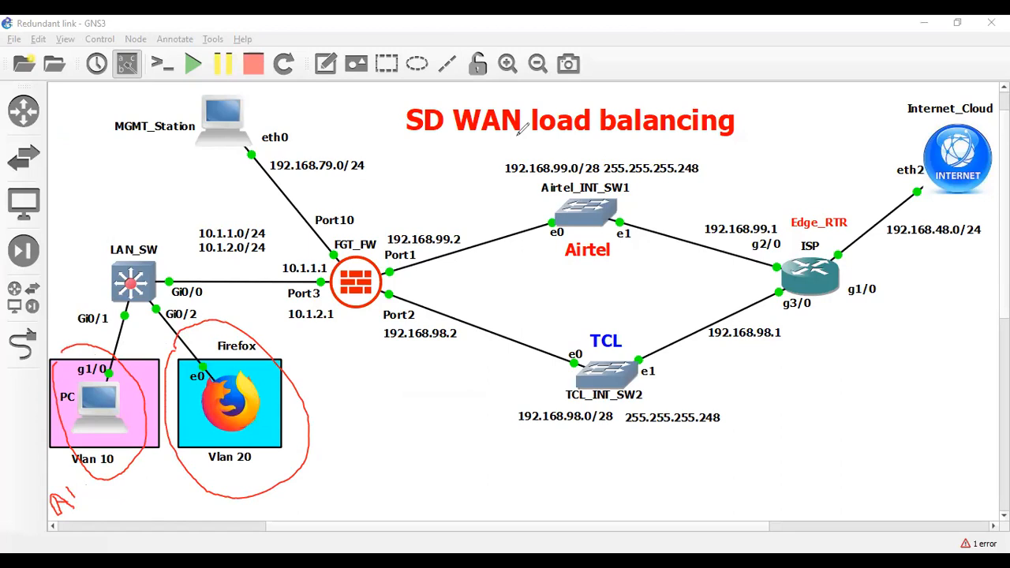
{"action": "left_click", "coordinate": [161, 345]}
{"action": "left_click", "coordinate": [119, 361]}
{"action": "left_click_drag", "start_coordinate": [71, 493], "coordinate": [60, 501]}
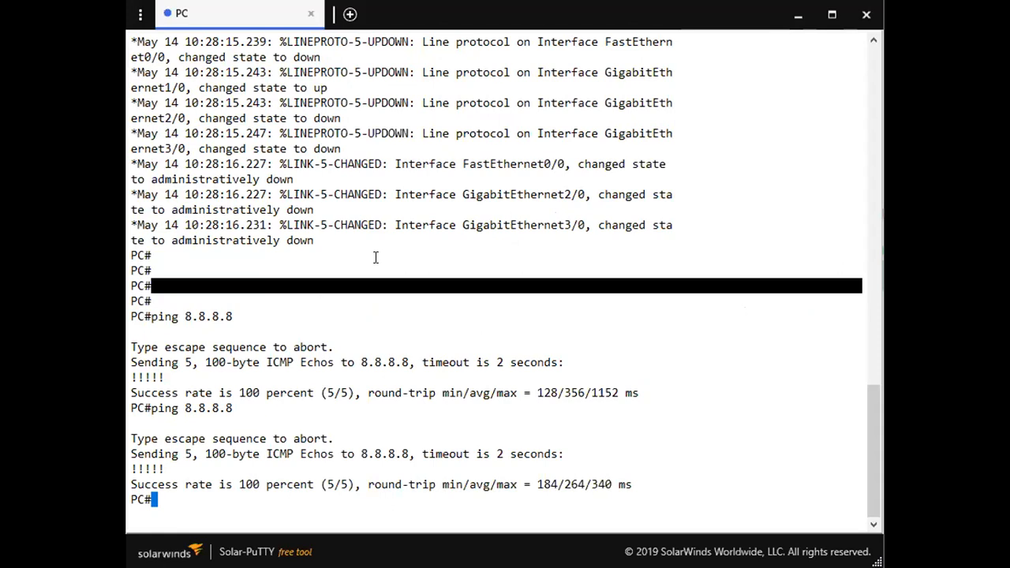
Test internet reachability from the Vlan 10 PC console by pinging 8.8.8.8.
{"action": "key", "text": "Return"}
{"action": "key", "text": "Return"}
{"action": "key", "text": "Return"}
{"action": "key", "text": "Return"}
{"action": "type", "text": "pi"}
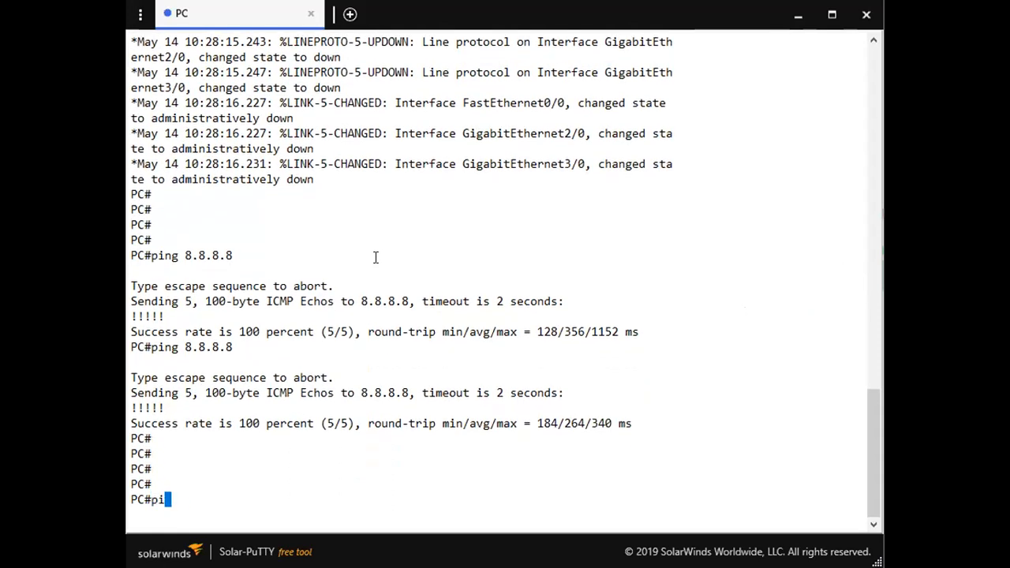
{"action": "type", "text": "ng 8.8.8.8"}
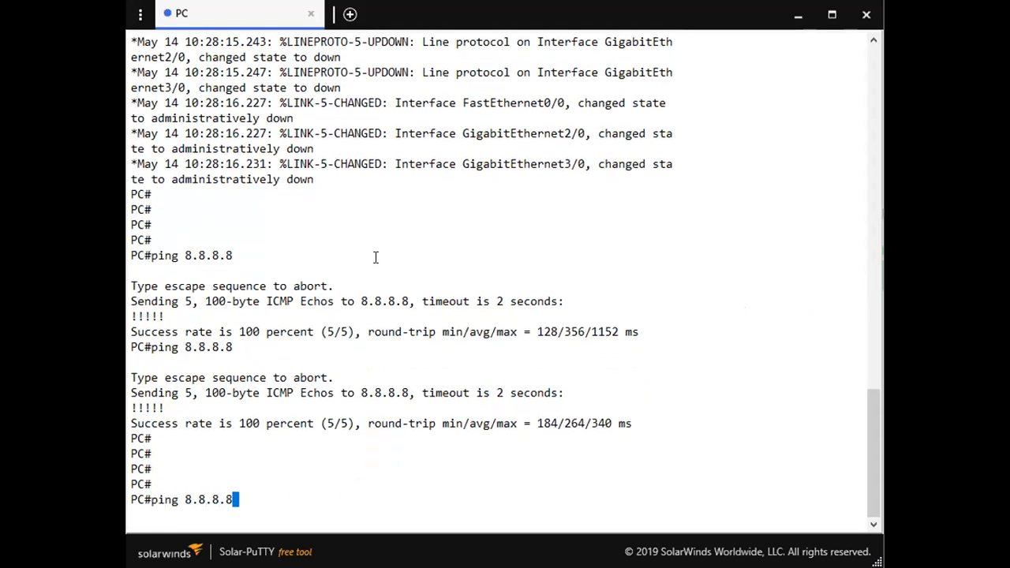
{"action": "key", "text": "Return"}
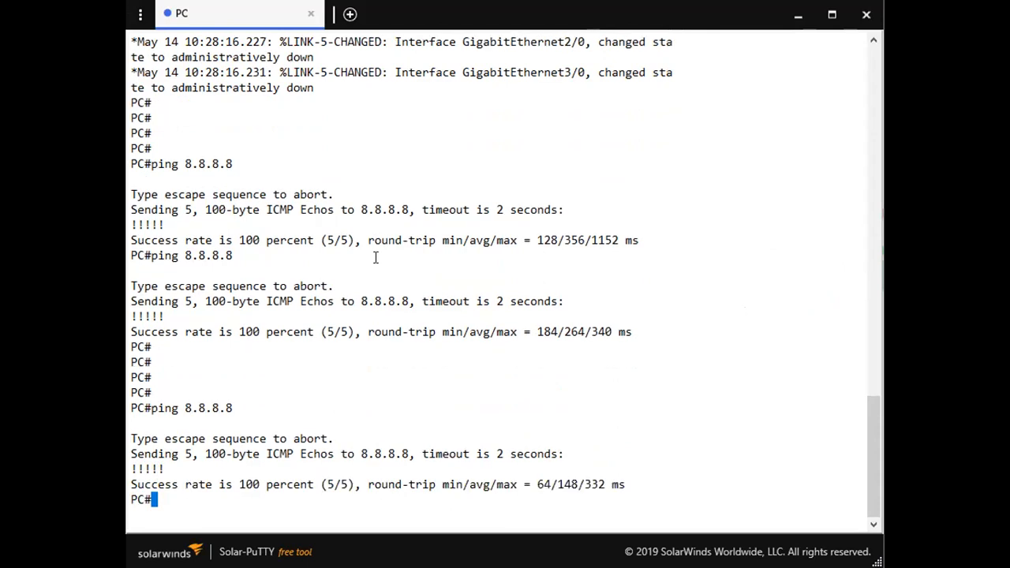
{"action": "left_click_drag", "start_coordinate": [238, 418], "coordinate": [167, 408]}
Ping 8.8.8.8 from the terminal of the Vlan 20 Firefox machine.
{"action": "left_click", "coordinate": [390, 370]}
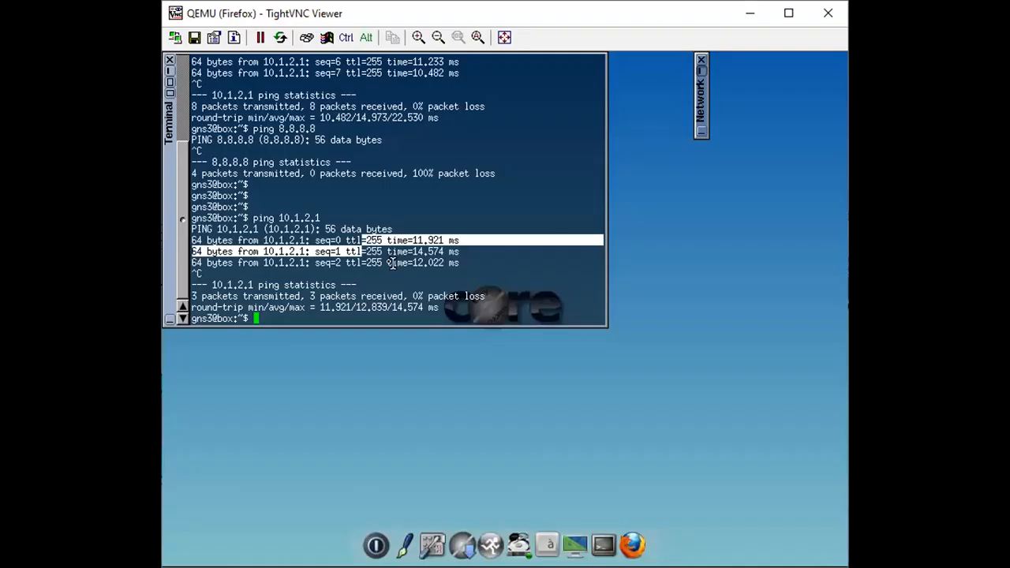
{"action": "left_click", "coordinate": [360, 237]}
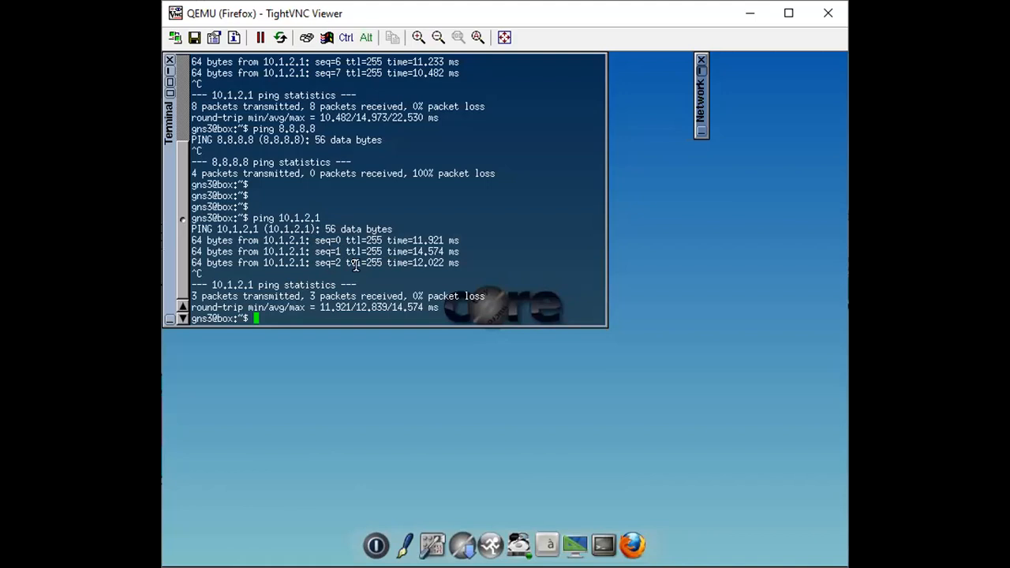
{"action": "type", "text": "ping 8.8.8.8"}
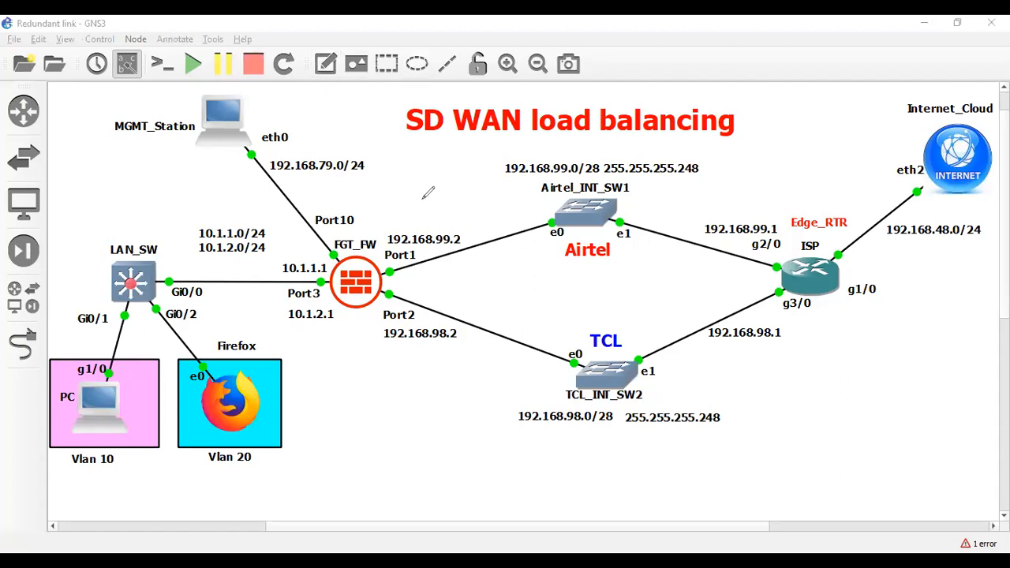
Sketch the Airtel and TCL paths from the firewall to the ISP router on the GNS3 topology, labelling each with a 50% share.
{"action": "mouse_move", "coordinate": [413, 201]}
{"action": "left_mouse_down"}
{"action": "mouse_move", "coordinate": [415, 215]}
{"action": "mouse_move", "coordinate": [460, 211]}
{"action": "left_mouse_up"}
{"action": "left_click", "coordinate": [476, 212]}
{"action": "left_click_drag", "start_coordinate": [380, 261], "coordinate": [713, 237]}
{"action": "mouse_move", "coordinate": [385, 278]}
{"action": "left_mouse_down"}
{"action": "mouse_move", "coordinate": [450, 402]}
{"action": "mouse_move", "coordinate": [738, 371]}
{"action": "left_mouse_up"}
{"action": "left_click_drag", "start_coordinate": [746, 332], "coordinate": [743, 363]}
{"action": "mouse_move", "coordinate": [501, 317]}
{"action": "left_mouse_down"}
{"action": "mouse_move", "coordinate": [502, 337]}
{"action": "mouse_move", "coordinate": [514, 312]}
{"action": "mouse_move", "coordinate": [524, 316]}
{"action": "left_mouse_up"}
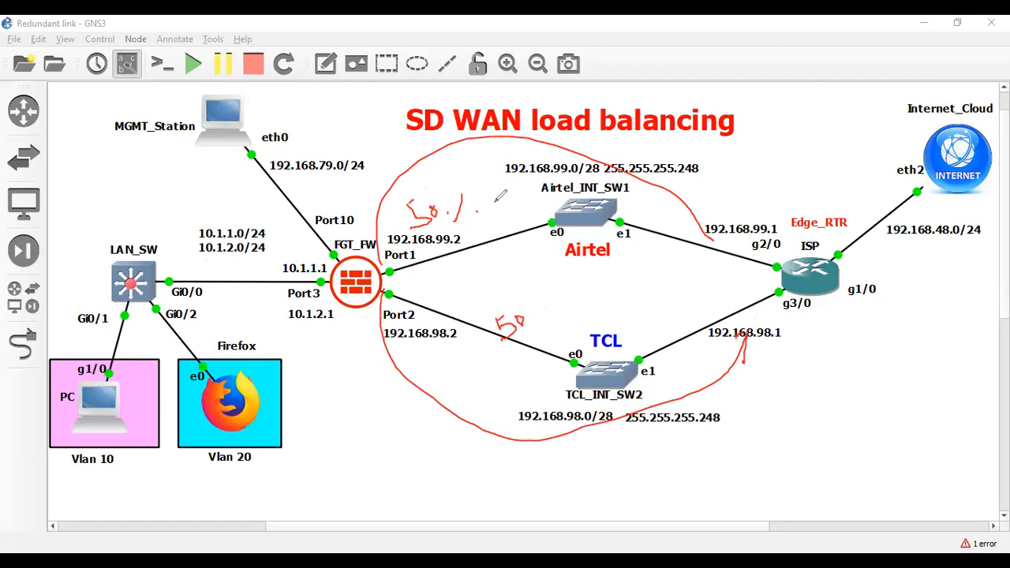
{"action": "mouse_move", "coordinate": [405, 172]}
{"action": "left_mouse_down"}
{"action": "mouse_move", "coordinate": [417, 218]}
{"action": "mouse_move", "coordinate": [424, 208]}
{"action": "mouse_move", "coordinate": [476, 218]}
{"action": "mouse_move", "coordinate": [388, 295]}
{"action": "mouse_move", "coordinate": [514, 329]}
{"action": "mouse_move", "coordinate": [526, 313]}
{"action": "left_mouse_up"}
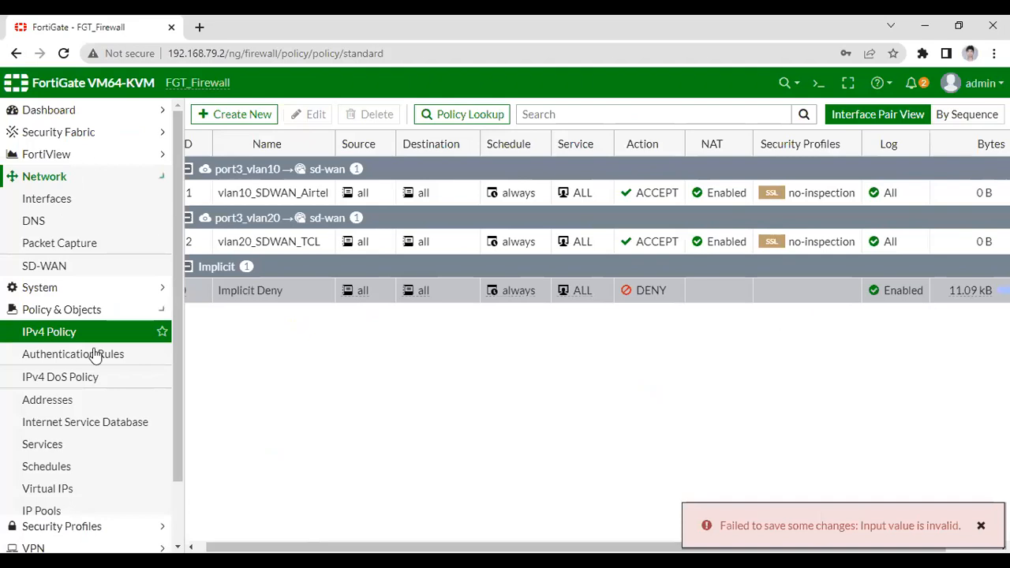
Open the FortiGate SD-WAN settings and examine the upstream and downstream bandwidth usage of port1 and port2.
{"action": "left_click", "coordinate": [48, 272]}
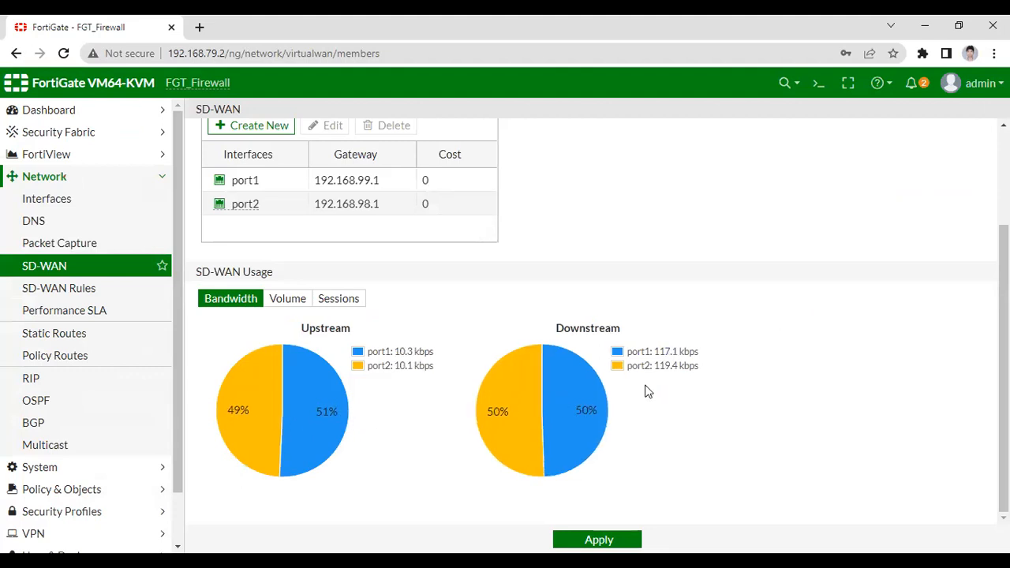
{"action": "left_click_drag", "start_coordinate": [645, 352], "coordinate": [699, 351]}
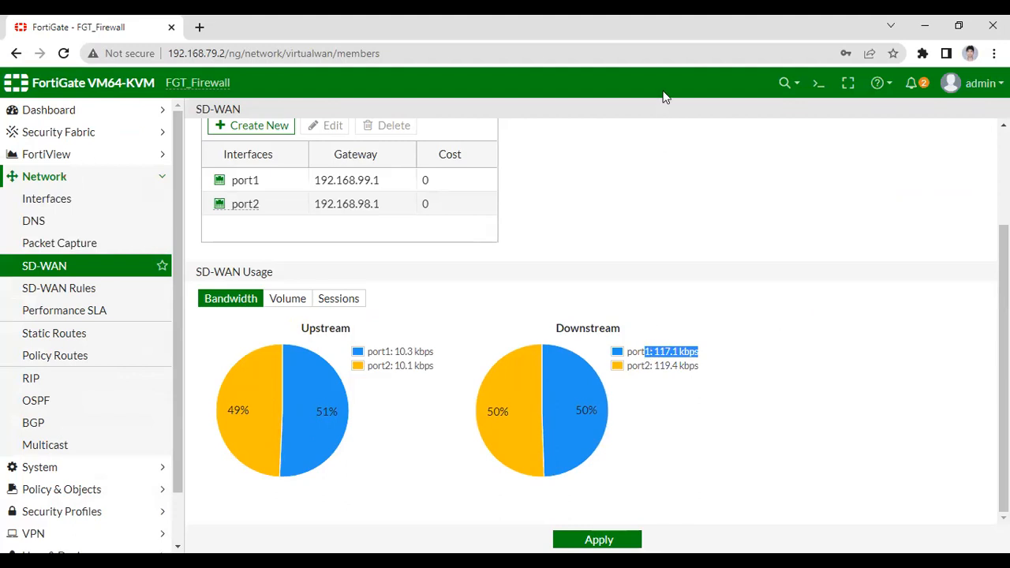
{"action": "mouse_move", "coordinate": [700, 352]}
{"action": "left_mouse_down"}
{"action": "mouse_move", "coordinate": [722, 335]}
{"action": "mouse_move", "coordinate": [725, 355]}
{"action": "left_mouse_up"}
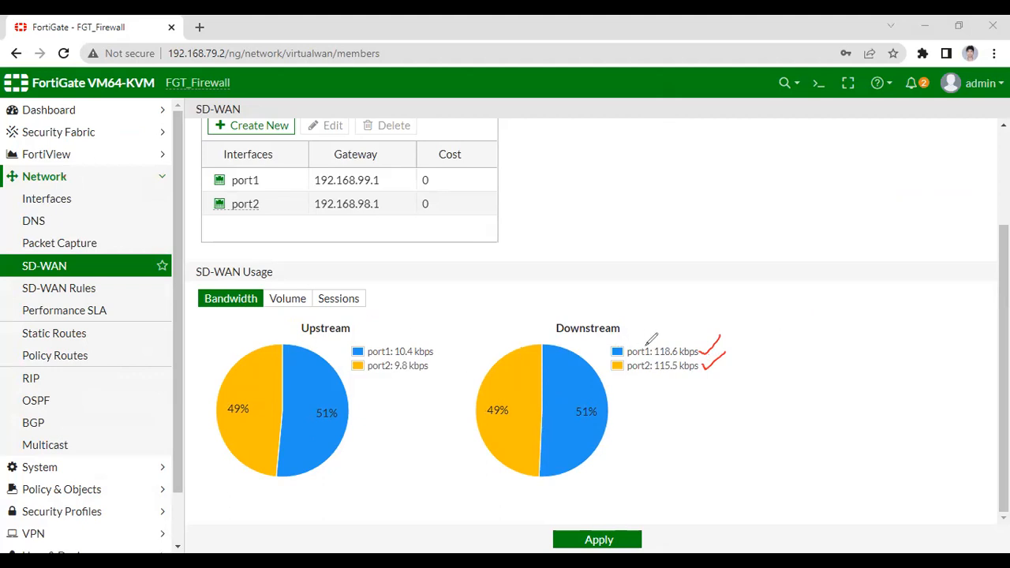
{"action": "mouse_move", "coordinate": [612, 351]}
{"action": "left_mouse_down"}
{"action": "mouse_move", "coordinate": [699, 322]}
{"action": "mouse_move", "coordinate": [606, 357]}
{"action": "mouse_move", "coordinate": [714, 356]}
{"action": "mouse_move", "coordinate": [693, 343]}
{"action": "left_mouse_up"}
{"action": "left_click", "coordinate": [634, 133]}
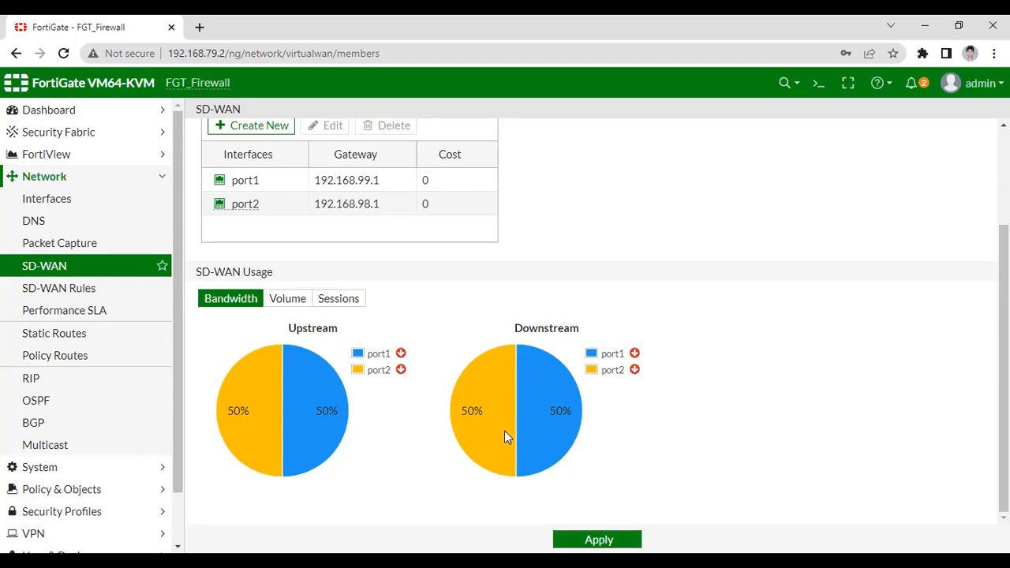
{"action": "scroll", "coordinate": [498, 430], "scroll_direction": "up", "scroll_amount": 2}
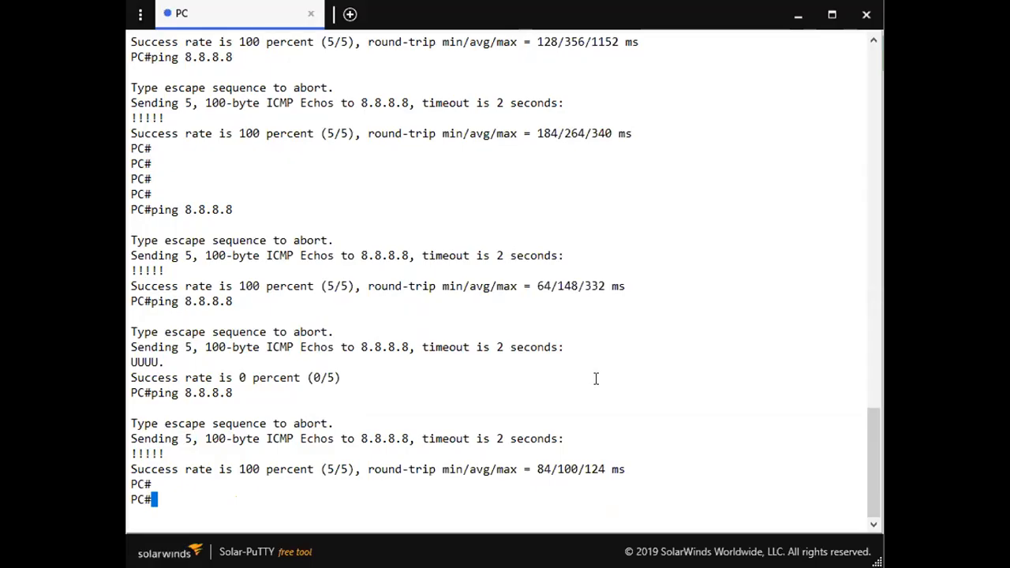
{"action": "type", "text": "ping 10"}
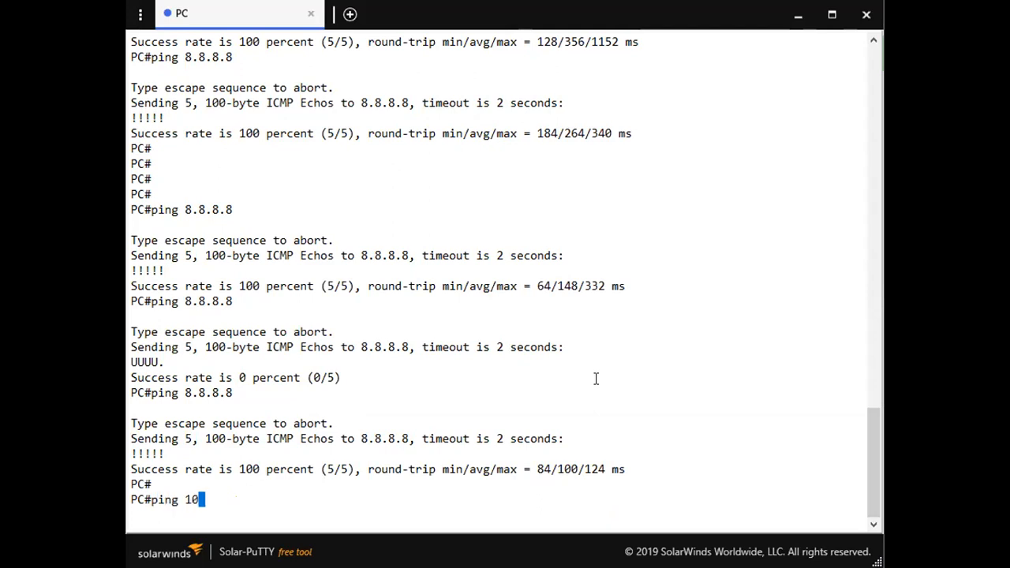
{"action": "type", "text": "000 re"}
{"action": "key", "text": "Tab"}
{"action": "type", "text": "p"}
{"action": "key", "text": "Tab"}
{"action": "key", "text": "BackSpace"}
{"action": "key", "text": "BackSpace"}
{"action": "key", "text": "BackSpace"}
{"action": "key", "text": "BackSpace"}
{"action": "key", "text": "BackSpace"}
{"action": "key", "text": "BackSpace"}
{"action": "key", "text": "BackSpace"}
{"action": "key", "text": "BackSpace"}
{"action": "key", "text": "BackSpace"}
{"action": "key", "text": "BackSpace"}
{"action": "key", "text": "BackSpace"}
Run ping 8.8.8.8 repeat 10000 from the PC console to generate continuous traffic, and minimize the console window.
{"action": "key", "text": "BackSpace"}
{"action": "key", "text": "BackSpace"}
{"action": "key", "text": "BackSpace"}
{"action": "type", "text": "pin g"}
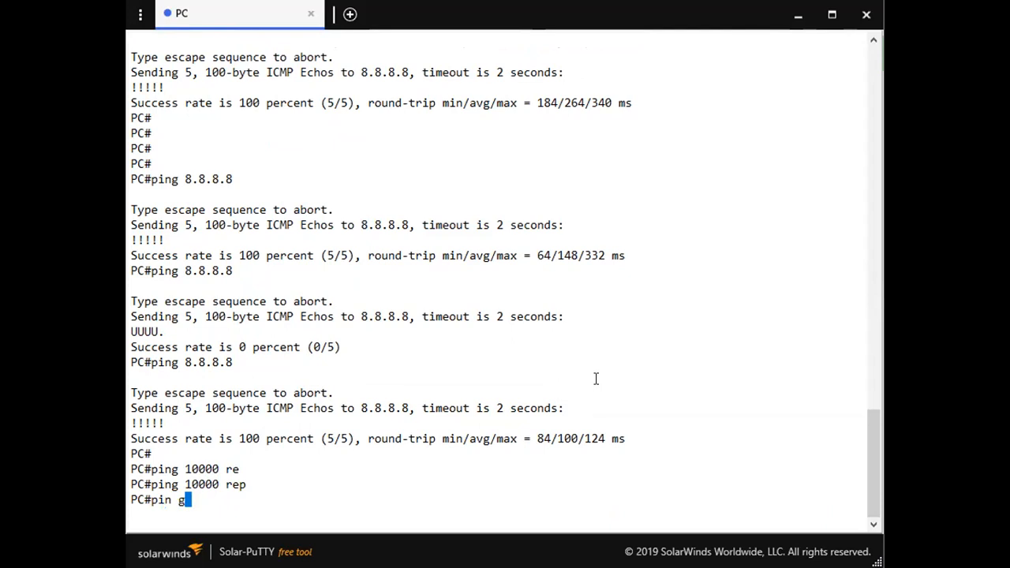
{"action": "key", "text": "BackSpace"}
{"action": "type", "text": "8.8.8.8 re"}
{"action": "key", "text": "Tab"}
{"action": "type", "text": "10000"}
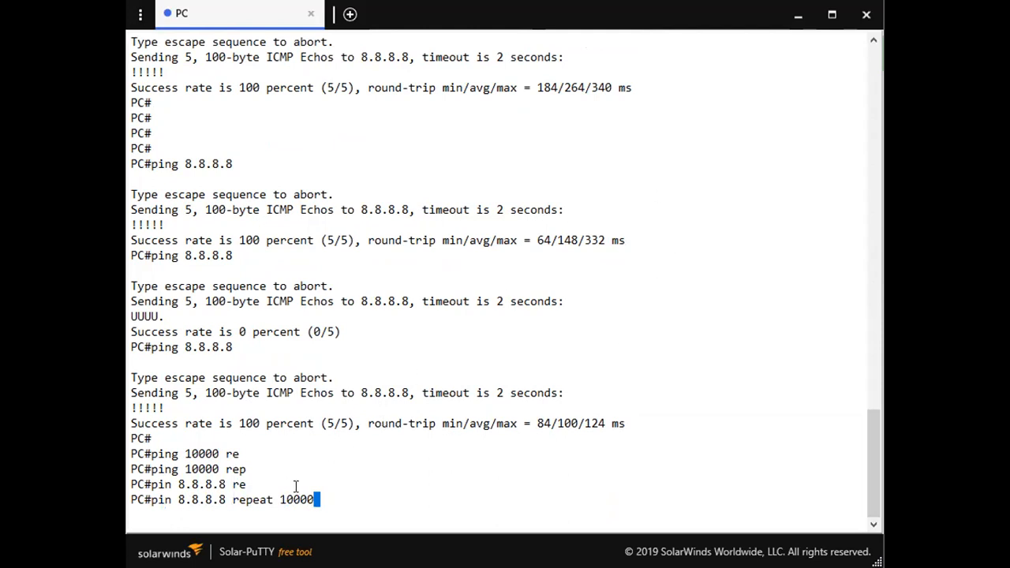
{"action": "double_click", "coordinate": [322, 499]}
{"action": "left_click_drag", "start_coordinate": [322, 499], "coordinate": [170, 502]}
{"action": "key", "text": "Left"}
{"action": "key", "text": "Left"}
{"action": "key", "text": "Left"}
{"action": "key", "text": "Left"}
{"action": "key", "text": "Left"}
{"action": "key", "text": "Left"}
{"action": "key", "text": "Left"}
{"action": "key", "text": "Left"}
{"action": "key", "text": "Left"}
{"action": "key", "text": "Left"}
{"action": "key", "text": "Left"}
{"action": "key", "text": "Left"}
{"action": "key", "text": "Left"}
{"action": "key", "text": "Left"}
{"action": "key", "text": "Left"}
{"action": "key", "text": "Left"}
{"action": "key", "text": "Left"}
{"action": "key", "text": "Left"}
{"action": "key", "text": "Left"}
{"action": "key", "text": "Left"}
{"action": "key", "text": "Left"}
{"action": "key", "text": "Left"}
{"action": "key", "text": "Right"}
{"action": "type", "text": "g"}
{"action": "key", "text": "Return"}
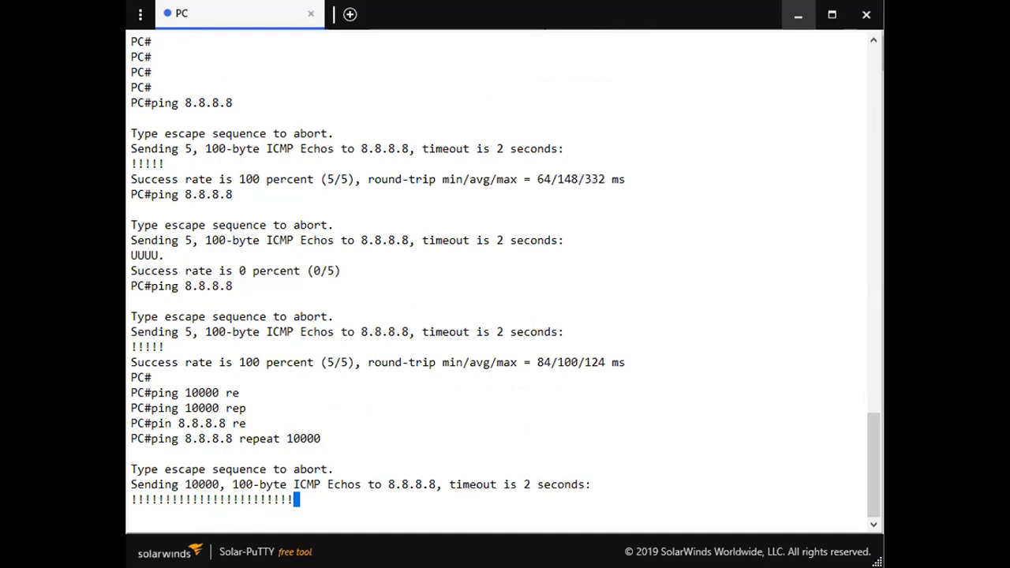
{"action": "left_click", "coordinate": [798, 14]}
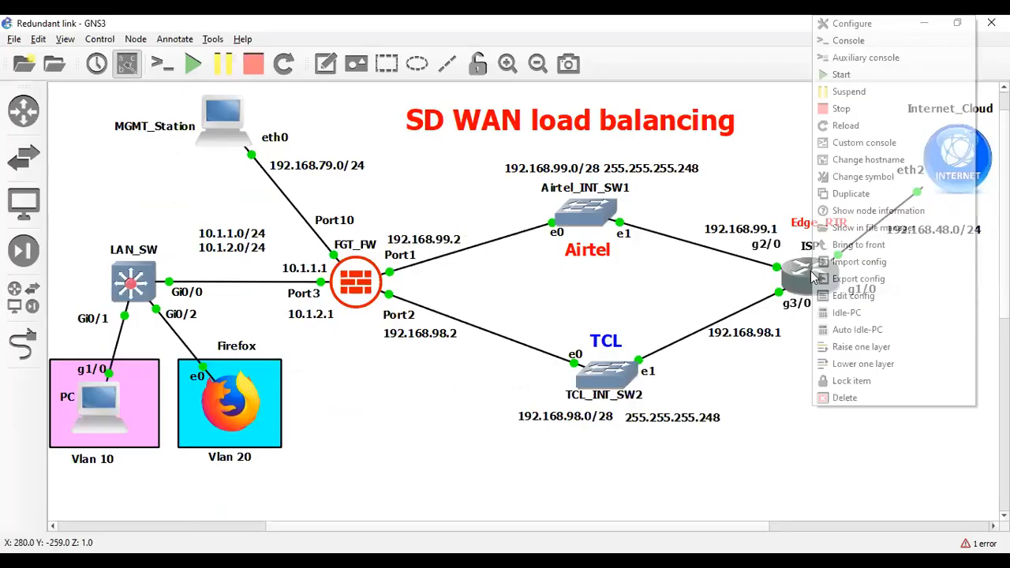
Open the ISP router's console from the GNS3 topology and list its interfaces with show ip int br.
{"action": "left_click", "coordinate": [619, 229]}
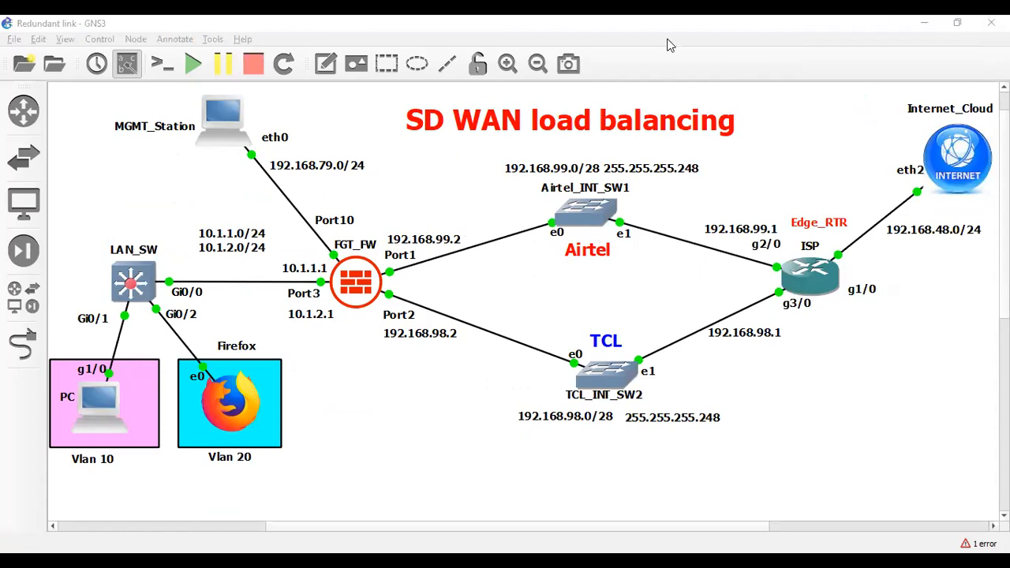
{"action": "key", "text": "Return"}
{"action": "type", "text": "show ip int br"}
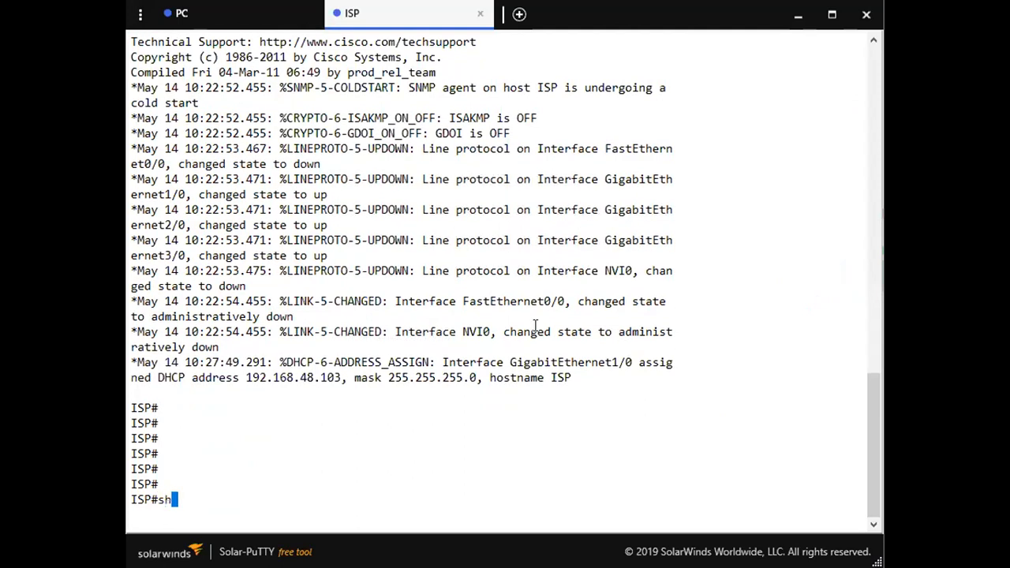
{"action": "key", "text": "Return"}
{"action": "key", "text": "Return"}
{"action": "key", "text": "Return"}
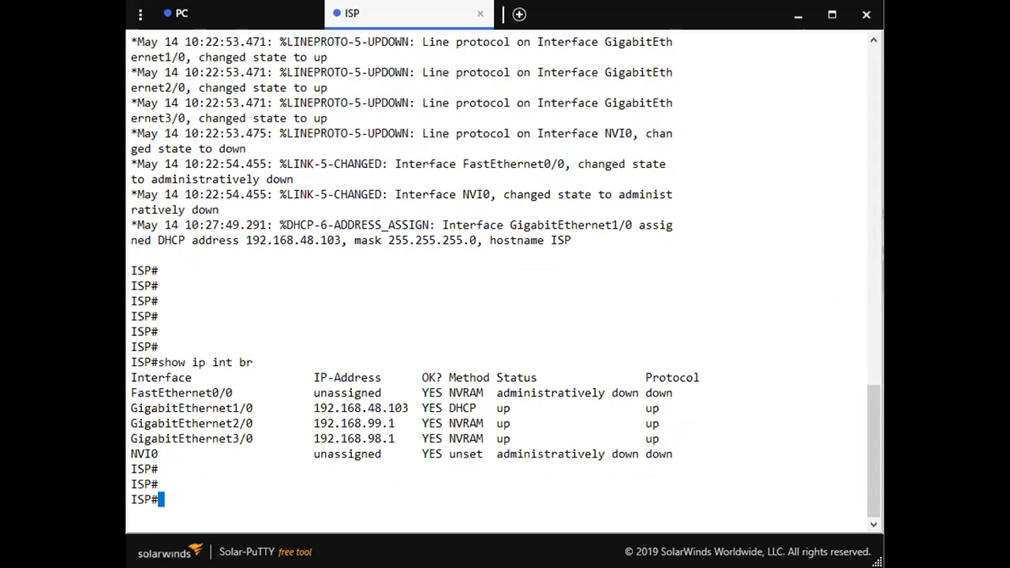
Annotate the 192.168.99.1, GigabitEthernet2/0 and GigabitEthernet3/0 entries, erase the interface marks, and check the ongoing ping in the PC console.
{"action": "left_click_drag", "start_coordinate": [402, 427], "coordinate": [407, 419]}
{"action": "left_click_drag", "start_coordinate": [258, 444], "coordinate": [271, 440]}
{"action": "mouse_move", "coordinate": [259, 423]}
{"action": "left_mouse_down"}
{"action": "mouse_move", "coordinate": [279, 416]}
{"action": "mouse_move", "coordinate": [281, 433]}
{"action": "left_mouse_up"}
{"action": "left_click_drag", "start_coordinate": [282, 417], "coordinate": [261, 433]}
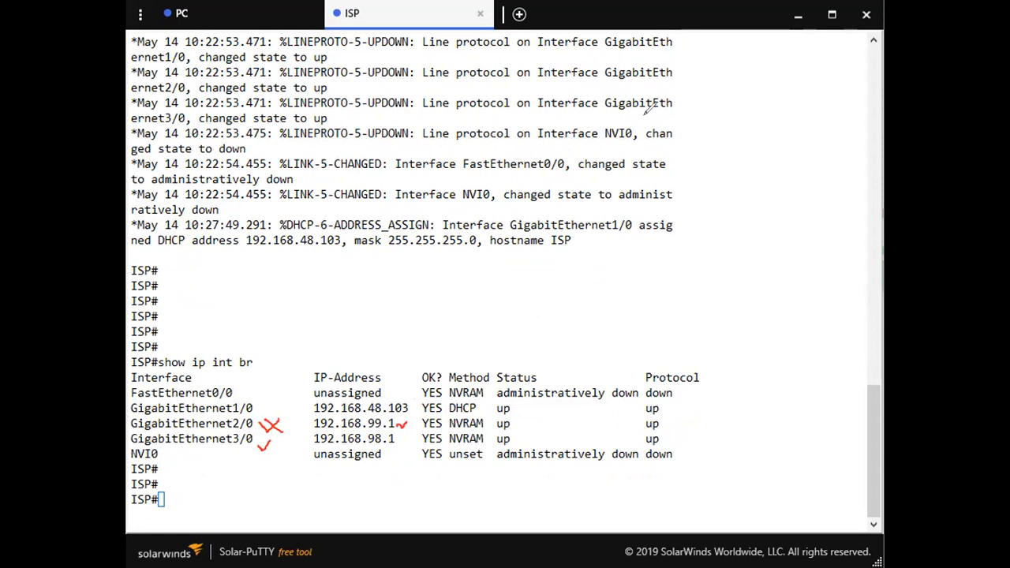
{"action": "key", "text": "ctrl+shift+5"}
{"action": "left_click_drag", "start_coordinate": [270, 425], "coordinate": [264, 446]}
{"action": "left_click", "coordinate": [217, 25]}
{"action": "left_click", "coordinate": [402, 15]}
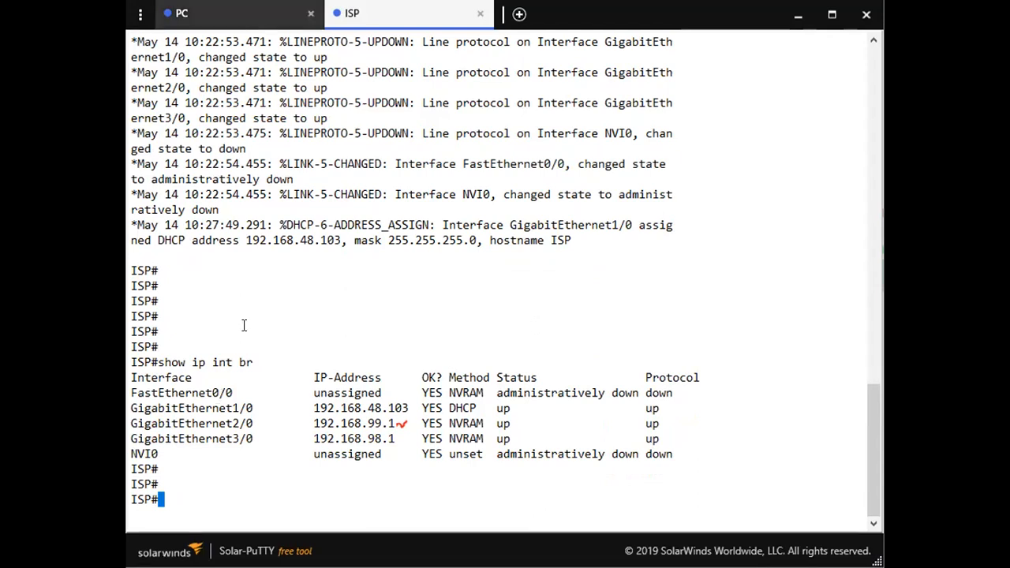
{"action": "left_click", "coordinate": [235, 14]}
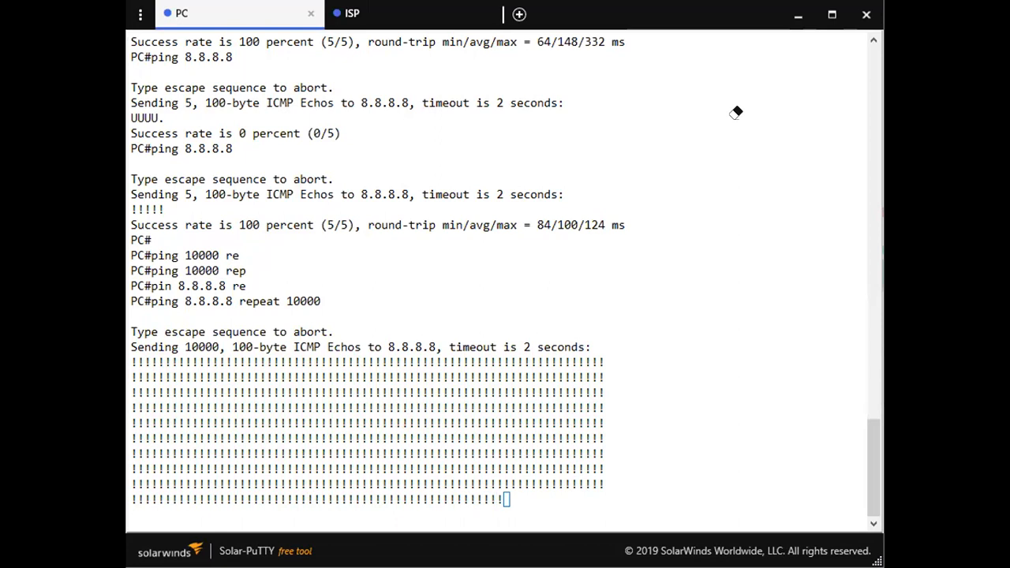
Return to the ISP console and enter global configuration mode with confi ter.
{"action": "key", "text": "ctrl+Tab"}
{"action": "type", "text": "show"}
{"action": "key", "text": "BackSpace"}
{"action": "key", "text": "BackSpace"}
{"action": "key", "text": "BackSpace"}
{"action": "key", "text": "BackSpace"}
{"action": "type", "text": "confi ter"}
{"action": "key", "text": "Return"}
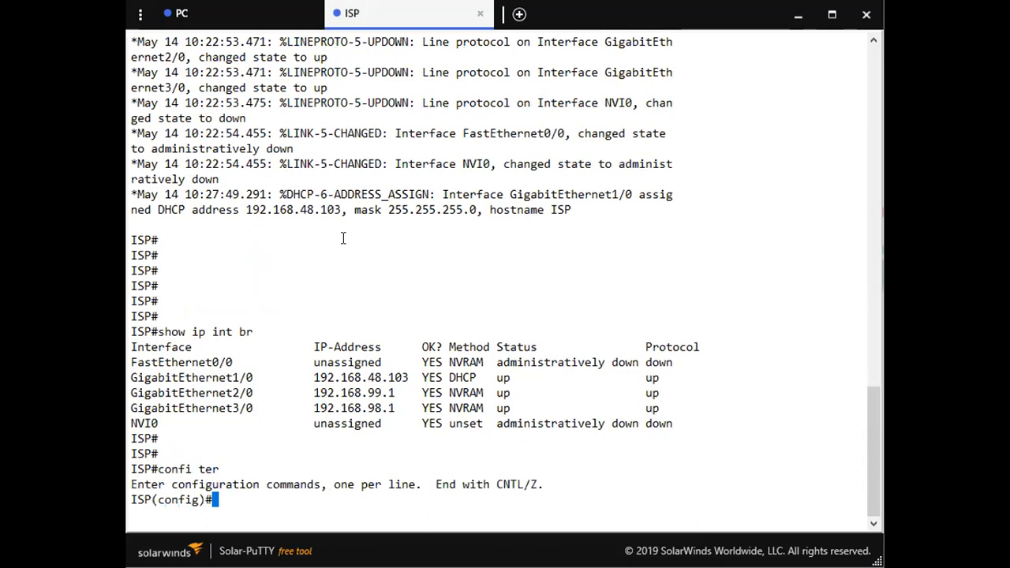
Shut down interface gigabitEthernet 2/0, the Airtel link, on the ISP router.
{"action": "type", "text": "interface g"}
{"action": "key", "text": "Tab"}
{"action": "type", "text": "gi"}
{"action": "key", "text": "Tab"}
{"action": "type", "text": "2/0"}
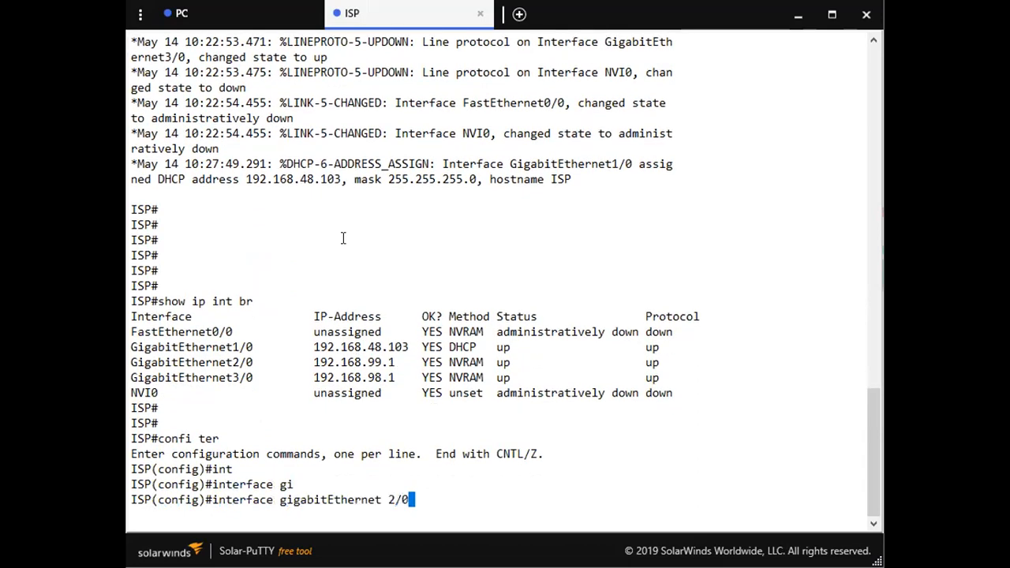
{"action": "key", "text": "Return"}
{"action": "type", "text": "sh"}
{"action": "key", "text": "Tab"}
{"action": "type", "text": "utdown"}
{"action": "key", "text": "Return"}
Check the running ping in the PC console and highlight the lost replies.
{"action": "left_click", "coordinate": [237, 23]}
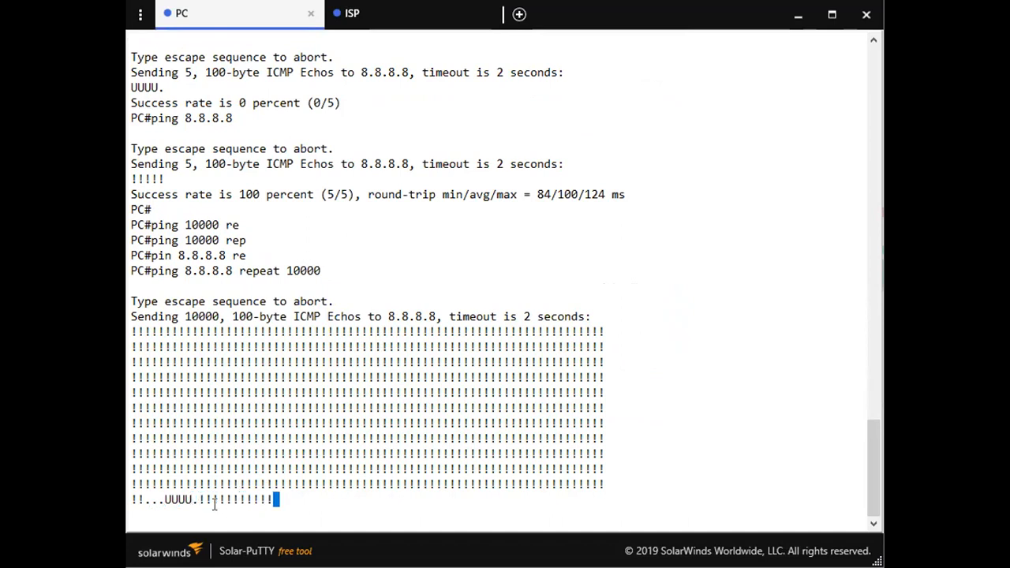
{"action": "left_click_drag", "start_coordinate": [197, 499], "coordinate": [150, 499]}
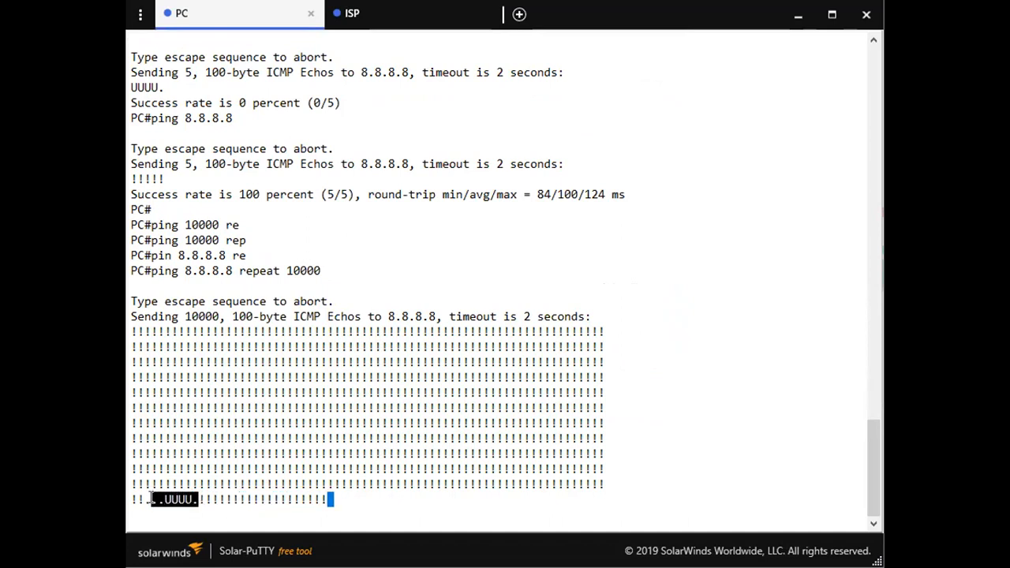
{"action": "left_click", "coordinate": [433, 438]}
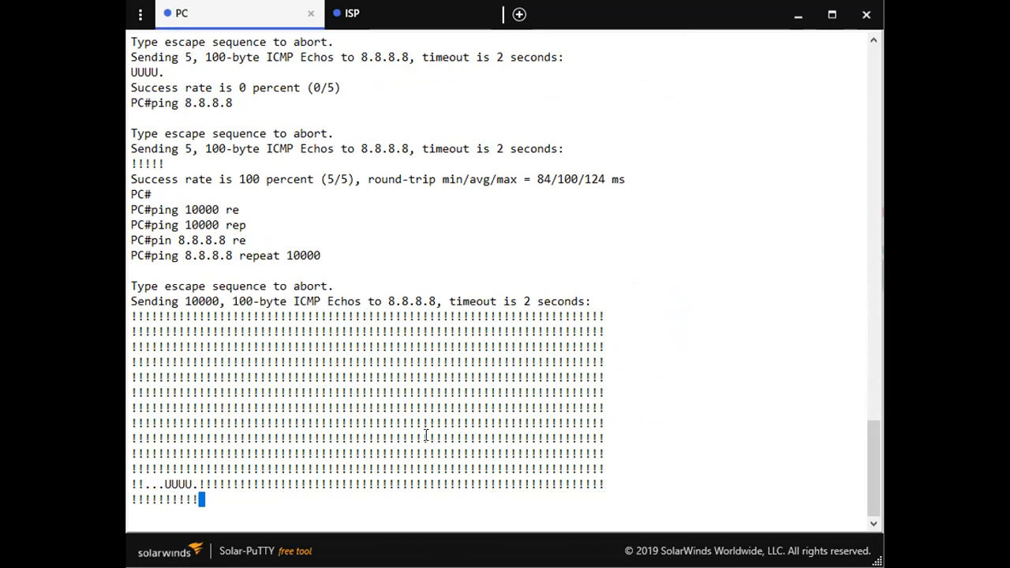
Stop the ping on the PC, run traceroute 8.8.8.8, and highlight the first hop in its output.
{"action": "key", "text": "ctrl+shift+6"}
{"action": "type", "text": "trace"}
{"action": "key", "text": "Tab"}
{"action": "type", "text": "8.8.8.8"}
{"action": "key", "text": "Return"}
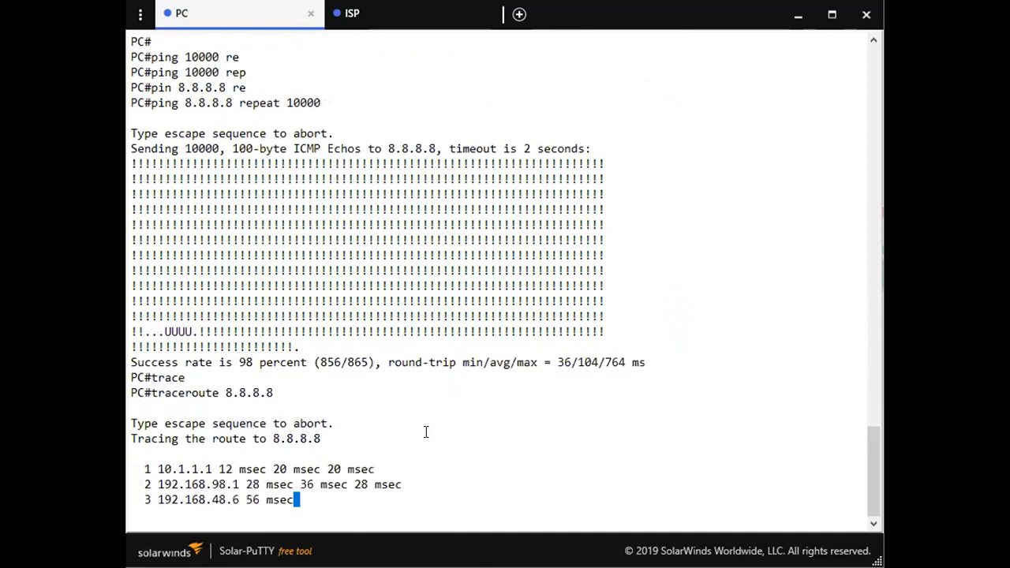
{"action": "left_click_drag", "start_coordinate": [245, 469], "coordinate": [164, 469]}
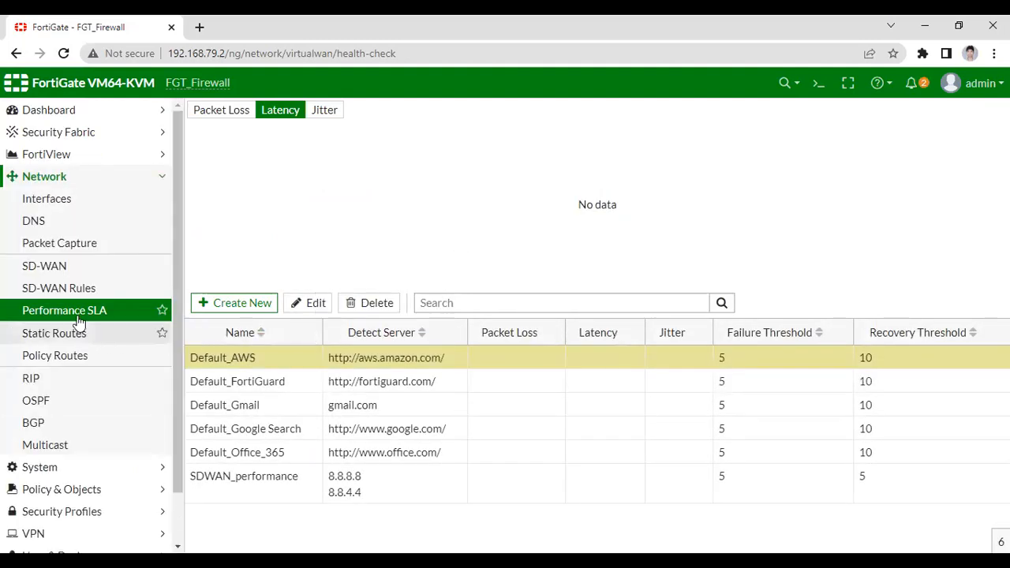
Switch to the FortiGate SD-WAN settings and examine port1's link status and the upstream and downstream bandwidth usage.
{"action": "left_click", "coordinate": [75, 288]}
{"action": "left_click", "coordinate": [72, 273]}
{"action": "scroll", "coordinate": [333, 356], "scroll_direction": "down", "scroll_amount": 2}
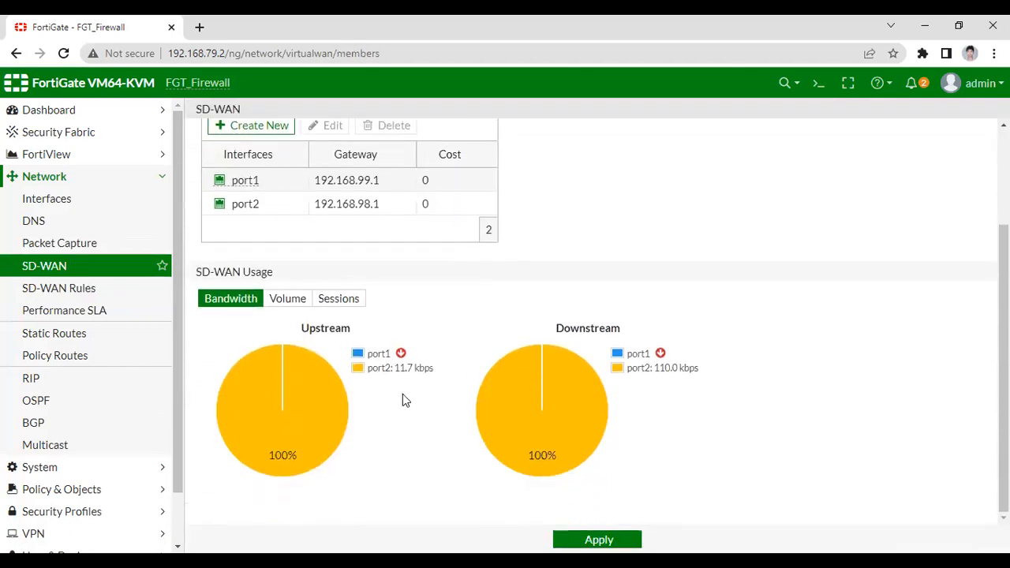
{"action": "double_click", "coordinate": [378, 354]}
{"action": "left_click_drag", "start_coordinate": [699, 368], "coordinate": [458, 113]}
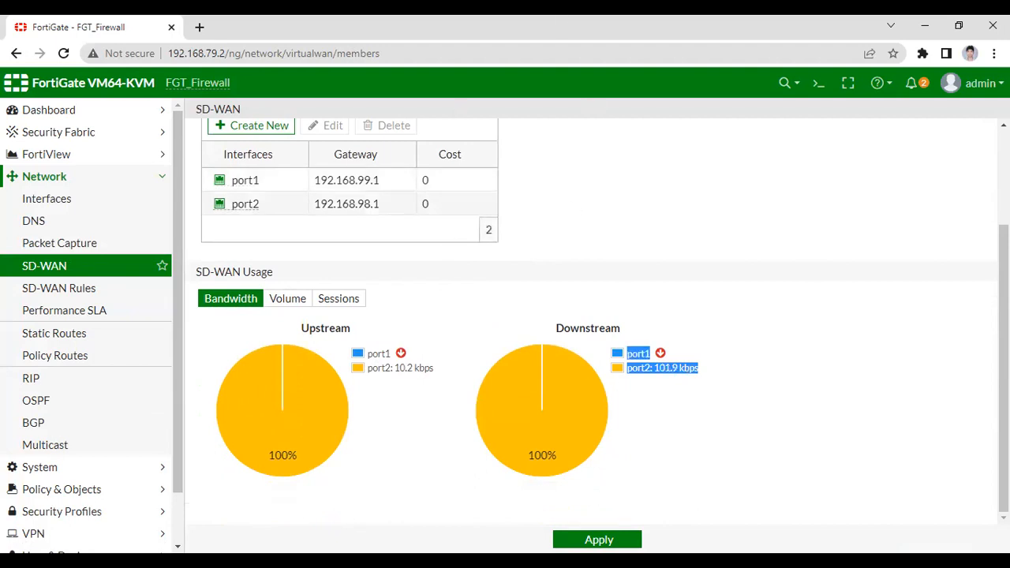
{"action": "key", "text": "alt+Tab"}
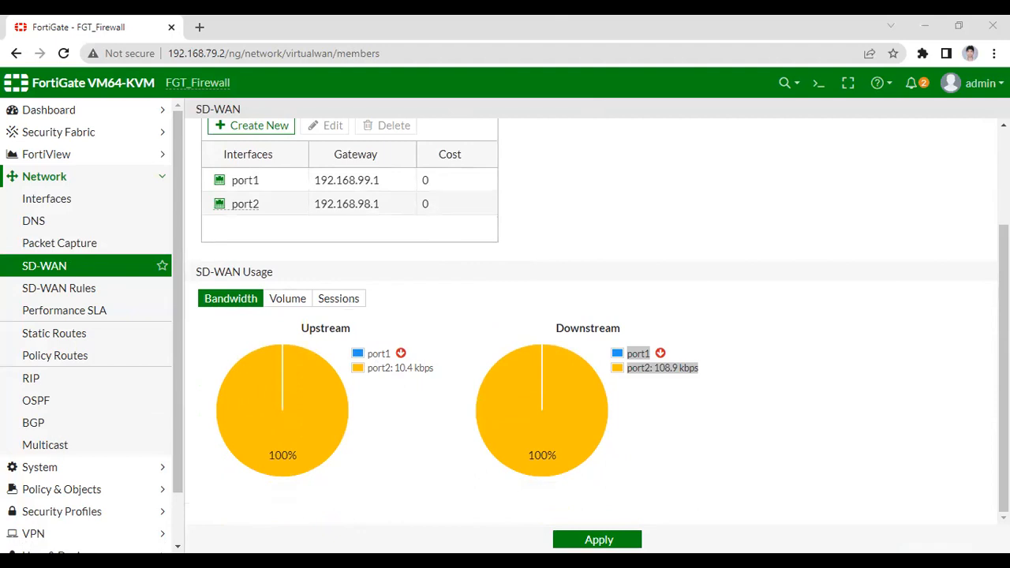
{"action": "key", "text": "alt+Tab"}
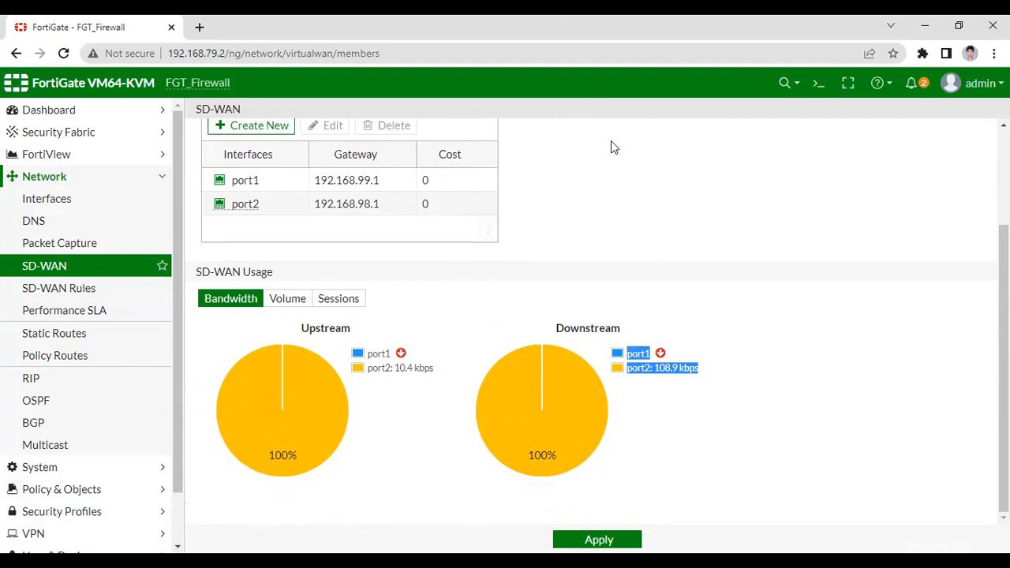
{"action": "key", "text": "alt+Tab"}
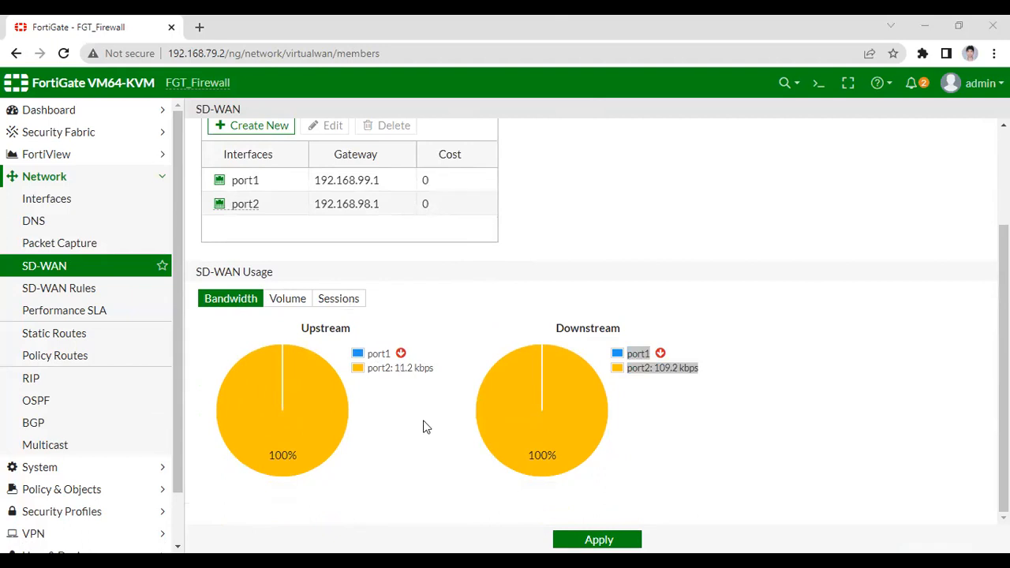
{"action": "key", "text": "alt+Tab"}
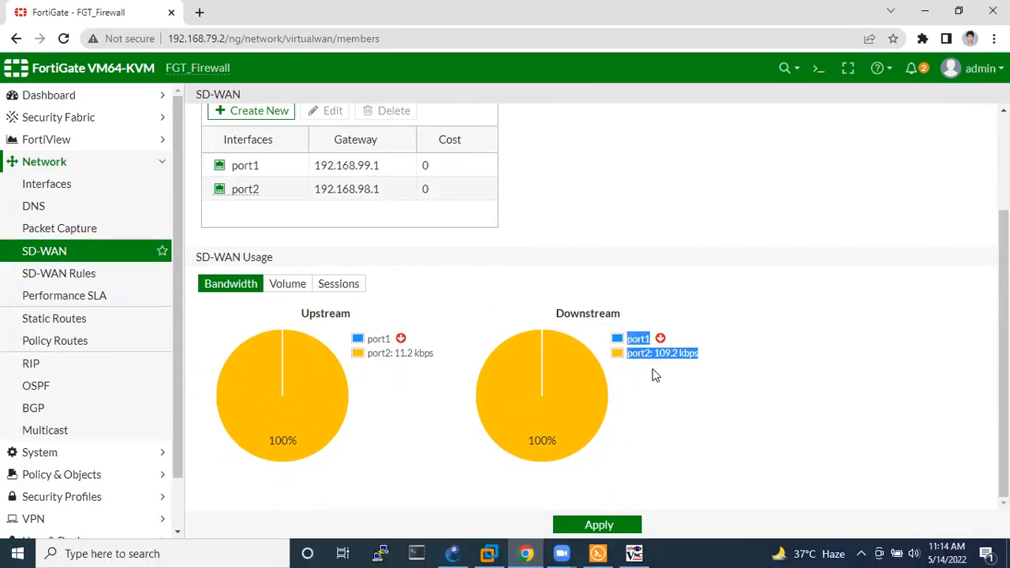
{"action": "double_click", "coordinate": [373, 339]}
{"action": "left_click", "coordinate": [387, 334]}
{"action": "double_click", "coordinate": [387, 338]}
{"action": "left_click_drag", "start_coordinate": [387, 338], "coordinate": [417, 311]}
Review the SD-WAN rules, the packet loss view of the performance SLA, and the IPv4 policies.
{"action": "left_click", "coordinate": [79, 276]}
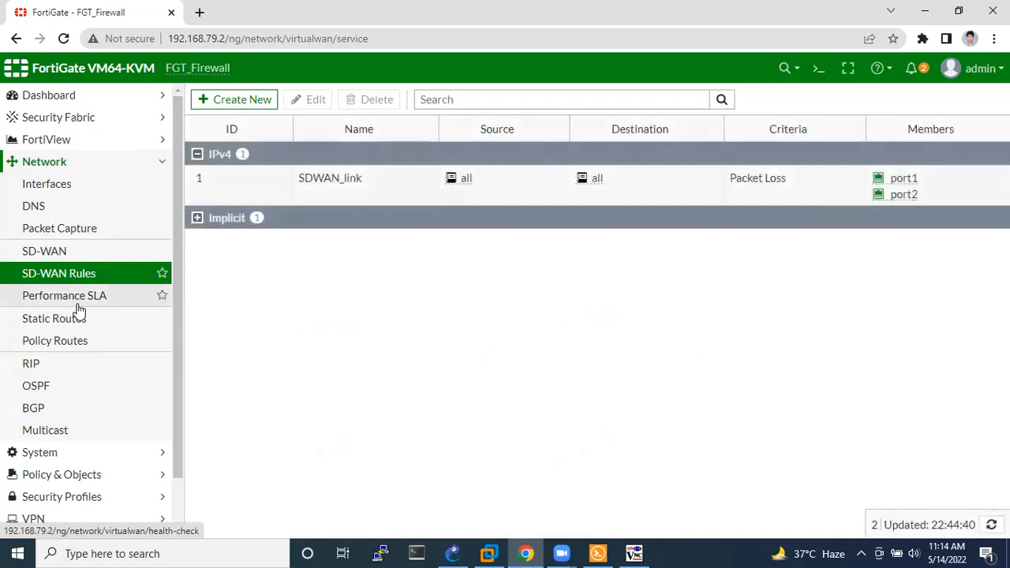
{"action": "left_click", "coordinate": [79, 300]}
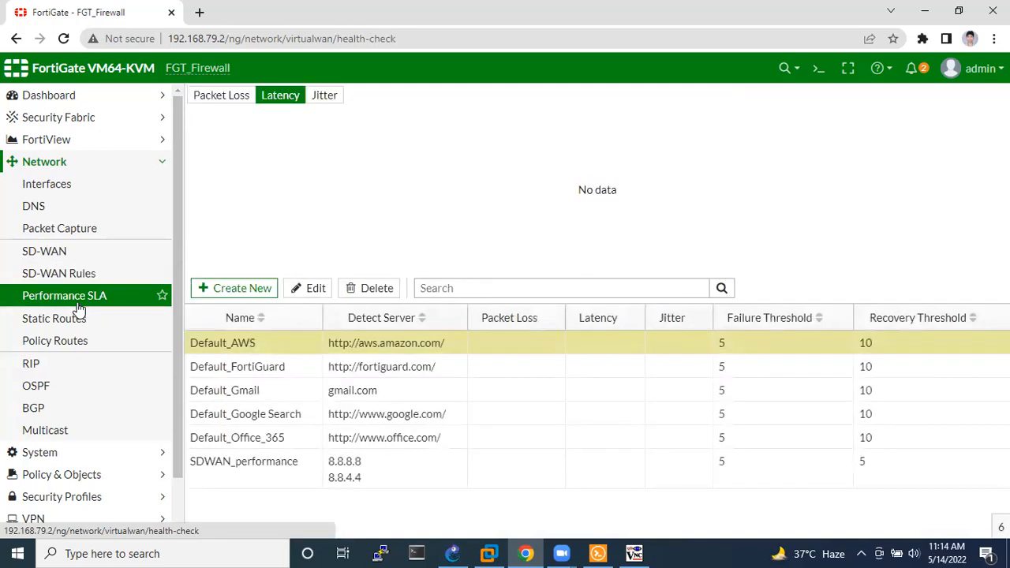
{"action": "left_click", "coordinate": [226, 98]}
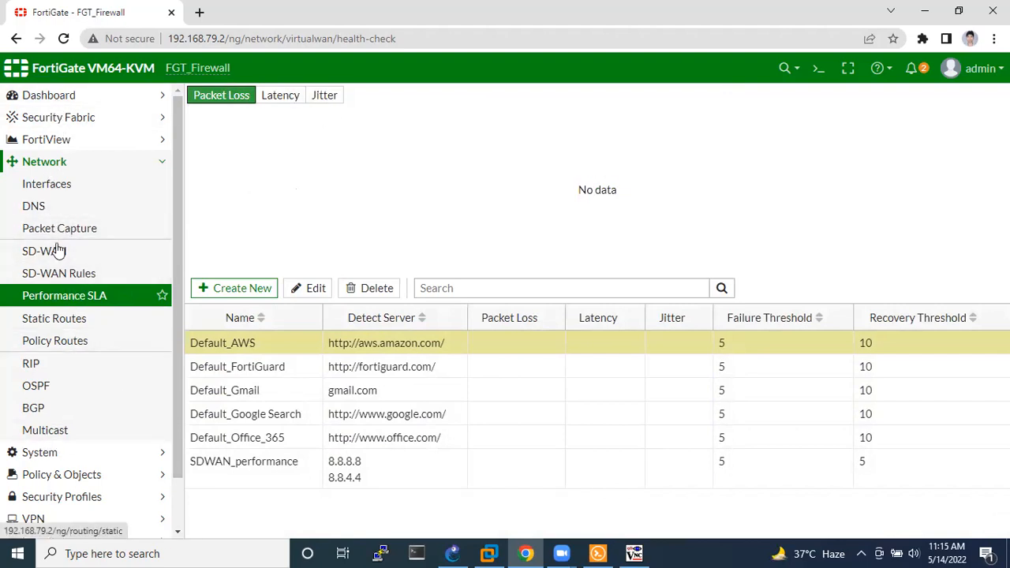
{"action": "left_click", "coordinate": [79, 475]}
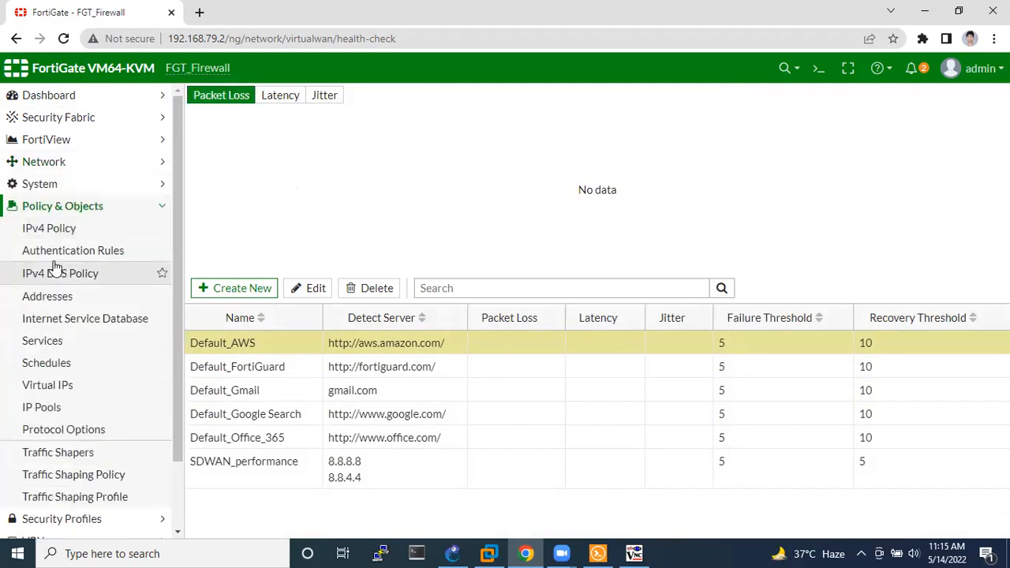
{"action": "left_click", "coordinate": [63, 228]}
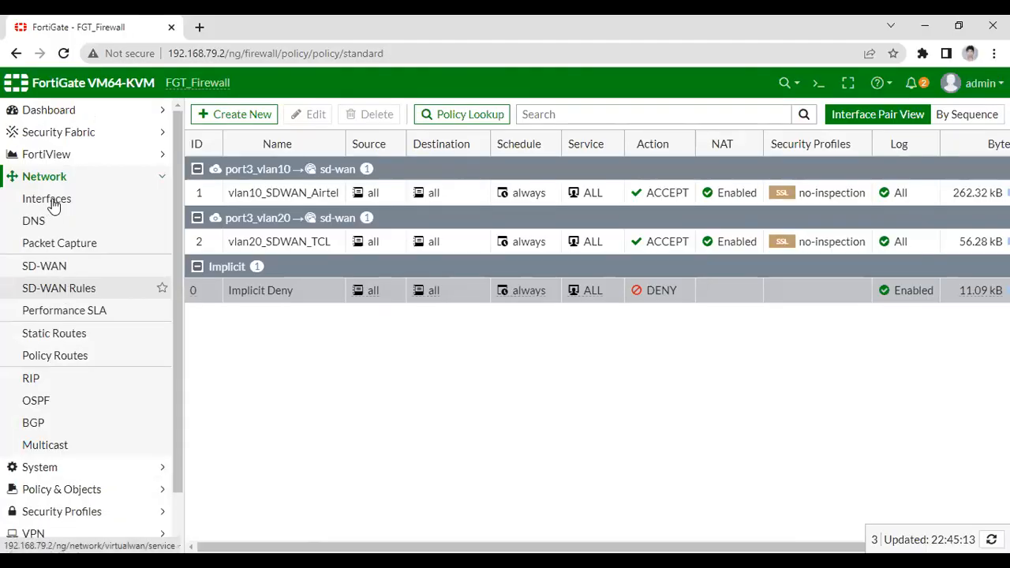
Recheck the SD-WAN bandwidth usage and interface members, and reopen the SD-WAN rules and performance SLA pages.
{"action": "left_click", "coordinate": [63, 268]}
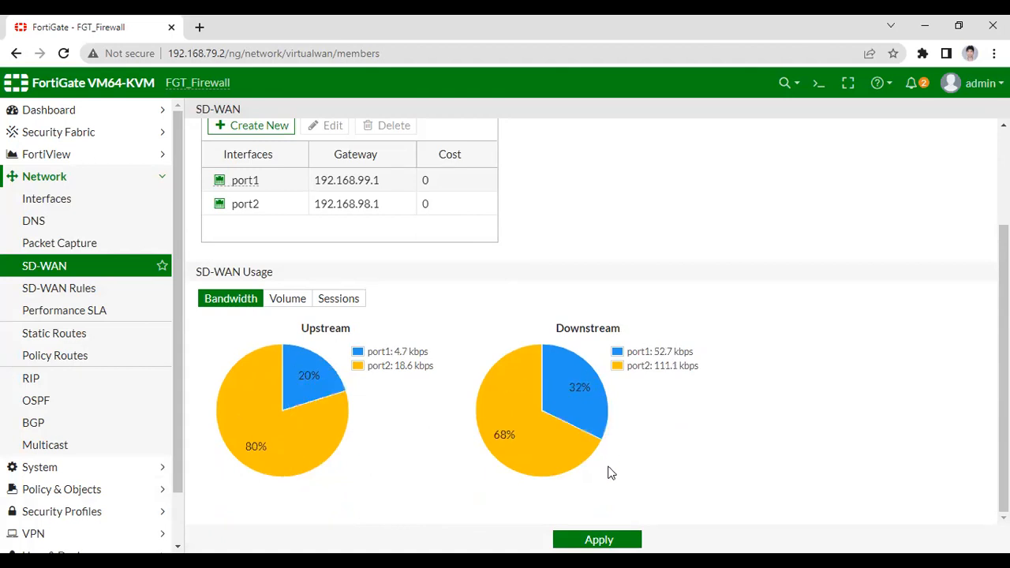
{"action": "scroll", "coordinate": [452, 308], "scroll_direction": "up", "scroll_amount": 1}
{"action": "scroll", "coordinate": [453, 308], "scroll_direction": "up", "scroll_amount": 2}
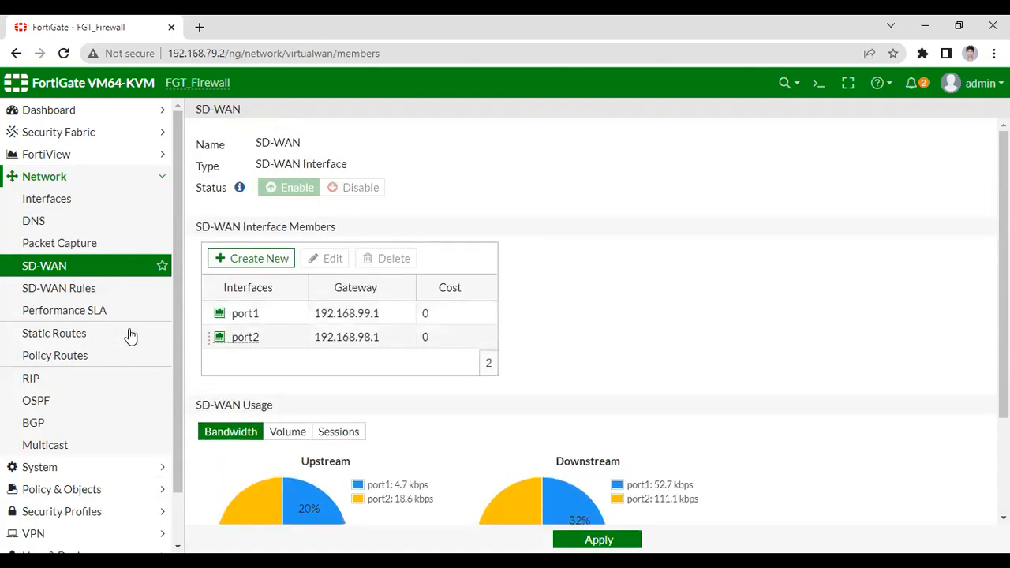
{"action": "left_click", "coordinate": [62, 288]}
{"action": "left_click", "coordinate": [71, 318]}
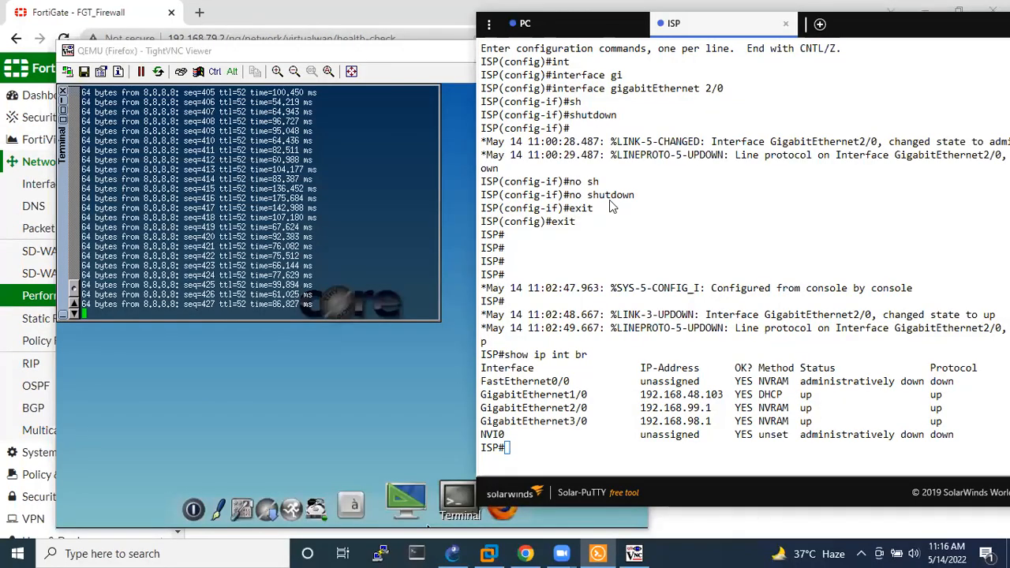
List the interface status again with show ip int br in the ISP console.
{"action": "key", "text": "Return"}
{"action": "key", "text": "Return"}
{"action": "key", "text": "Return"}
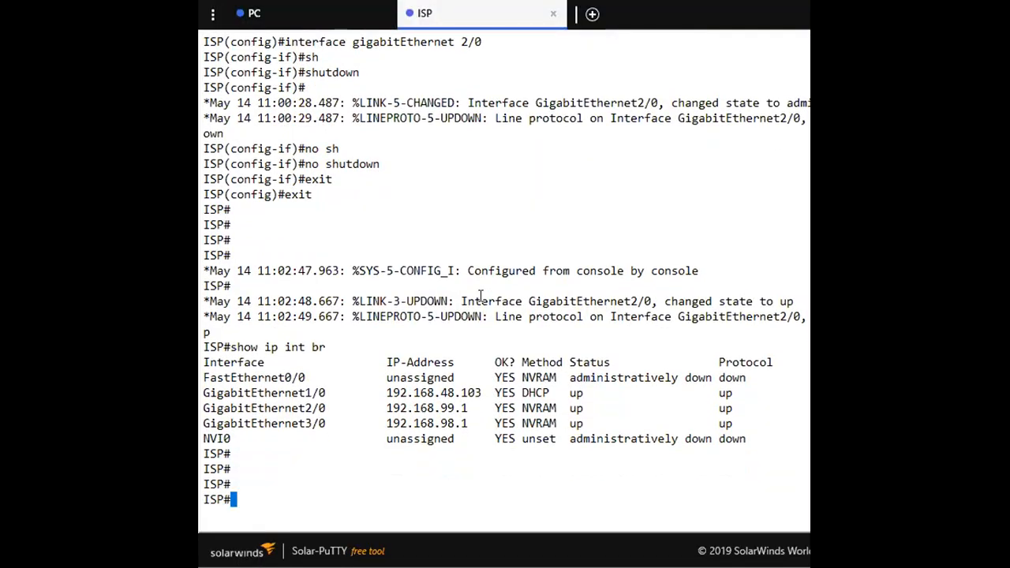
{"action": "type", "text": "show ip int br"}
{"action": "key", "text": "Return"}
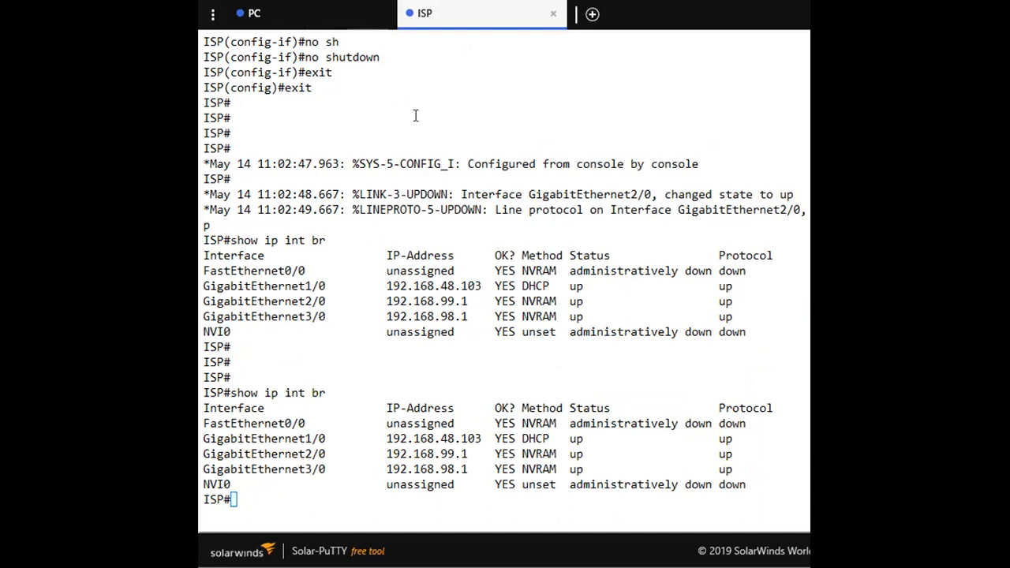
{"action": "left_click", "coordinate": [449, 118]}
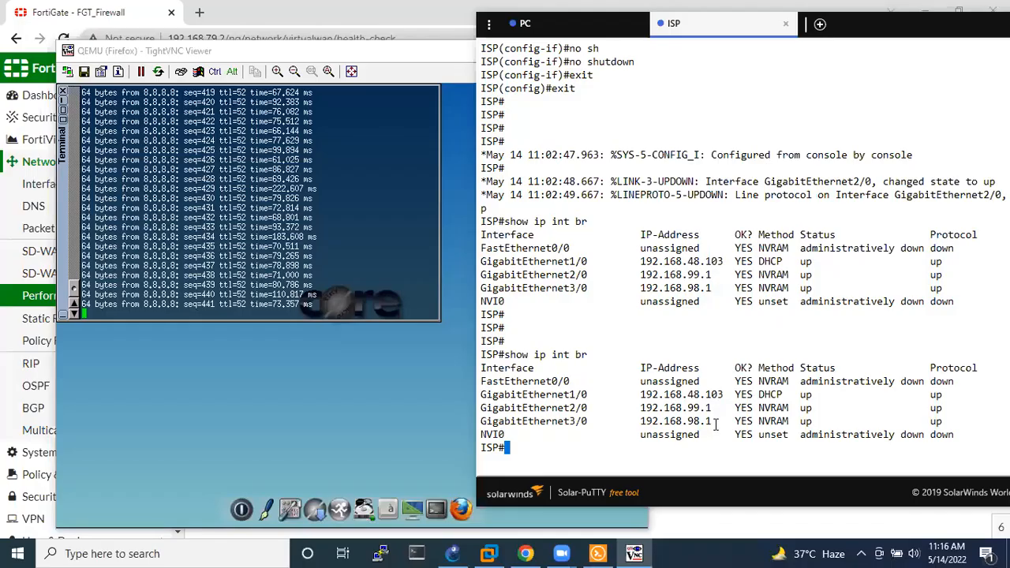
Enter global configuration mode in the ISP router's console beside the Vlan 20 machine's ping window.
{"action": "key", "text": "Return"}
{"action": "key", "text": "Return"}
{"action": "key", "text": "Return"}
{"action": "type", "text": "confi te"}
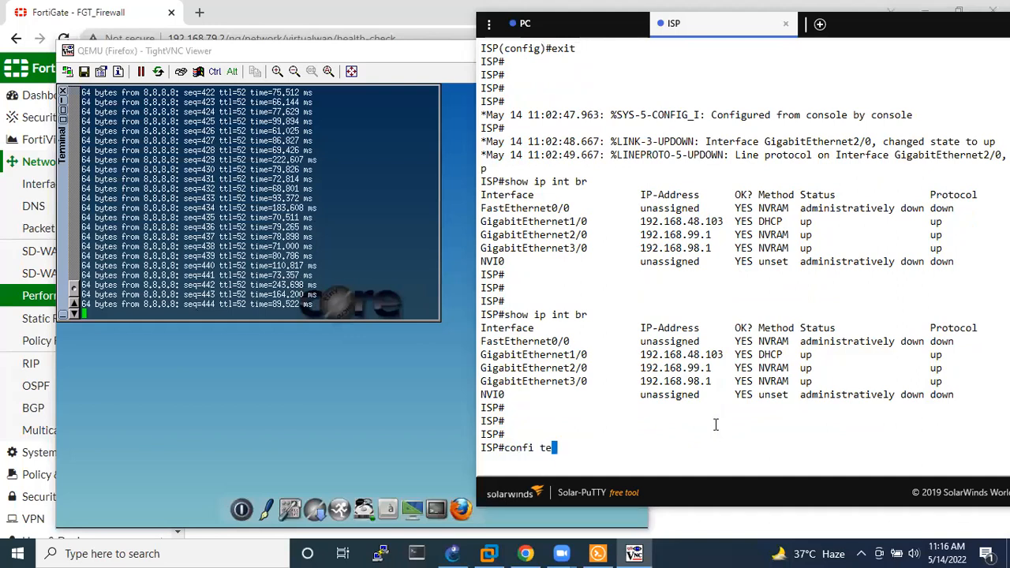
{"action": "type", "text": "r"}
{"action": "key", "text": "Return"}
Shut down interface gigabitEthernet 3/0, the TCL link, on the ISP router.
{"action": "type", "text": "int"}
{"action": "key", "text": "Tab"}
{"action": "type", "text": "gi"}
{"action": "key", "text": "Tab"}
{"action": "type", "text": "3/0"}
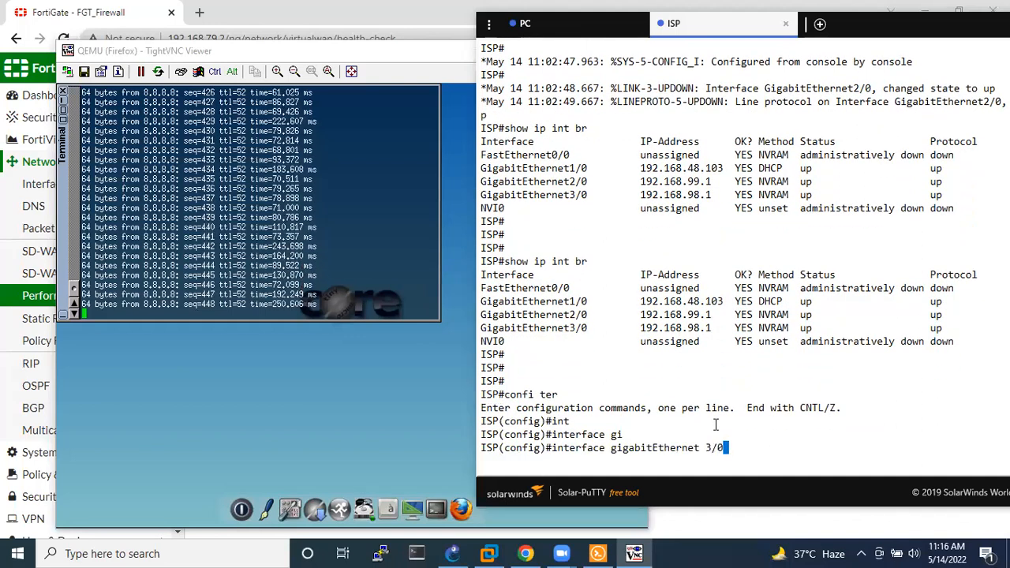
{"action": "key", "text": "Return"}
{"action": "type", "text": "sh"}
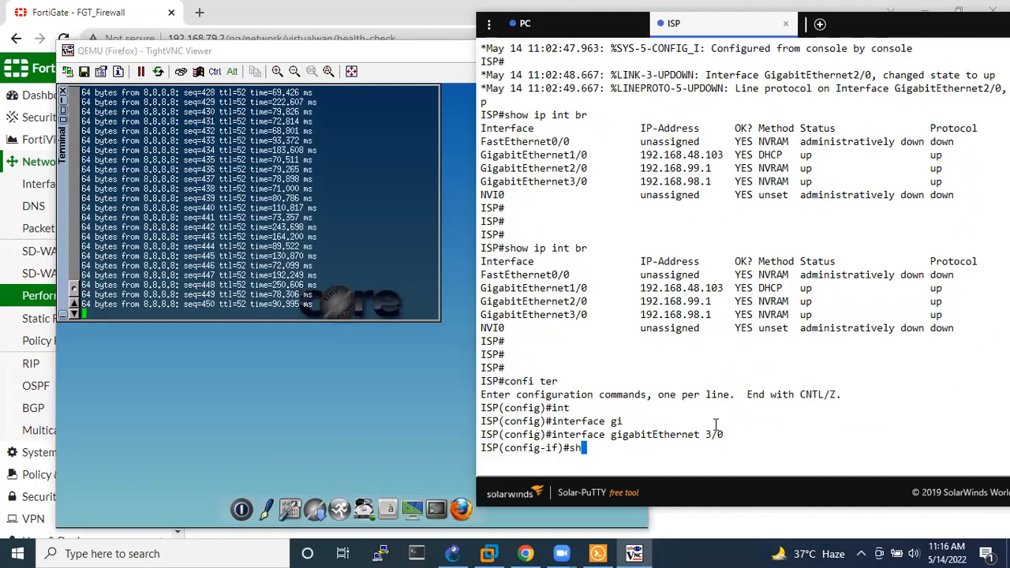
{"action": "key", "text": "Tab"}
{"action": "key", "text": "Return"}
Exit configuration mode on the ISP router and check the ongoing ping to 8.8.8.8 on the Vlan 20 Firefox machine.
{"action": "type", "text": "exit"}
{"action": "key", "text": "Return"}
{"action": "type", "text": "exit"}
{"action": "key", "text": "Return"}
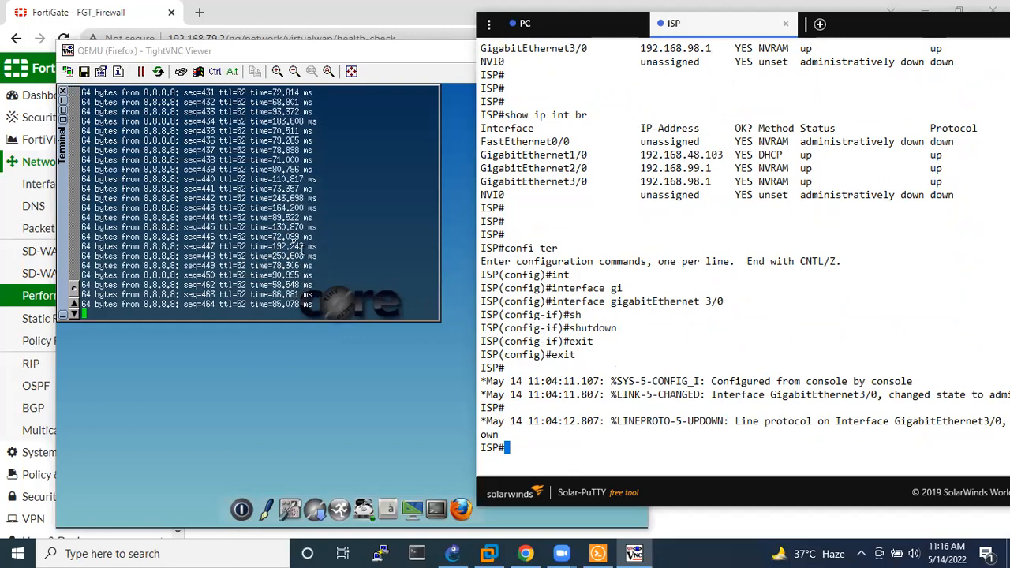
{"action": "left_click", "coordinate": [249, 196]}
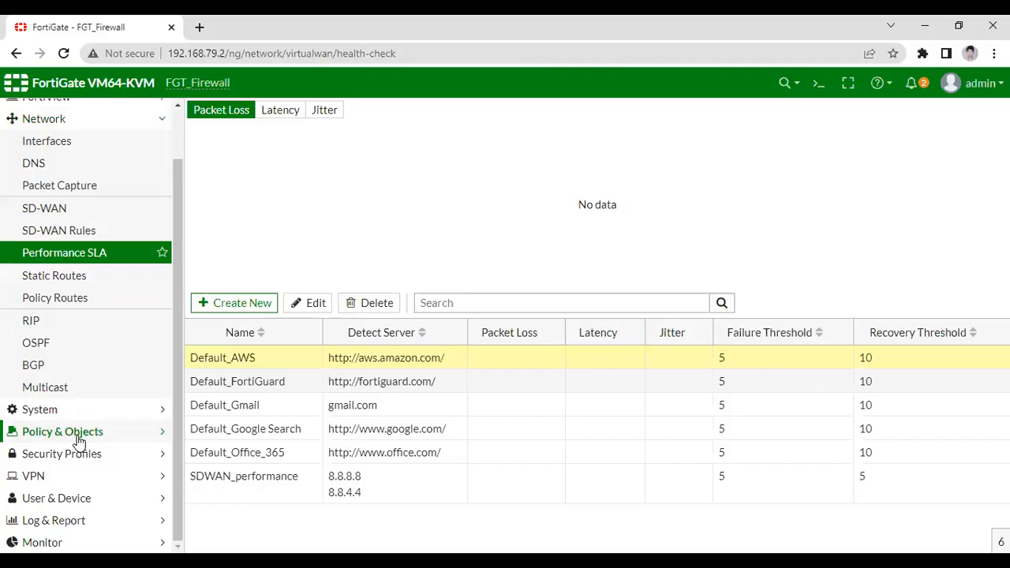
Switch to the FortiGate web interface and check the byte counters of the vlan10_SDWAN_Airtel and vlan20_SDWAN_TCL IPv4 policies.
{"action": "left_click", "coordinate": [74, 434]}
{"action": "left_click", "coordinate": [64, 191]}
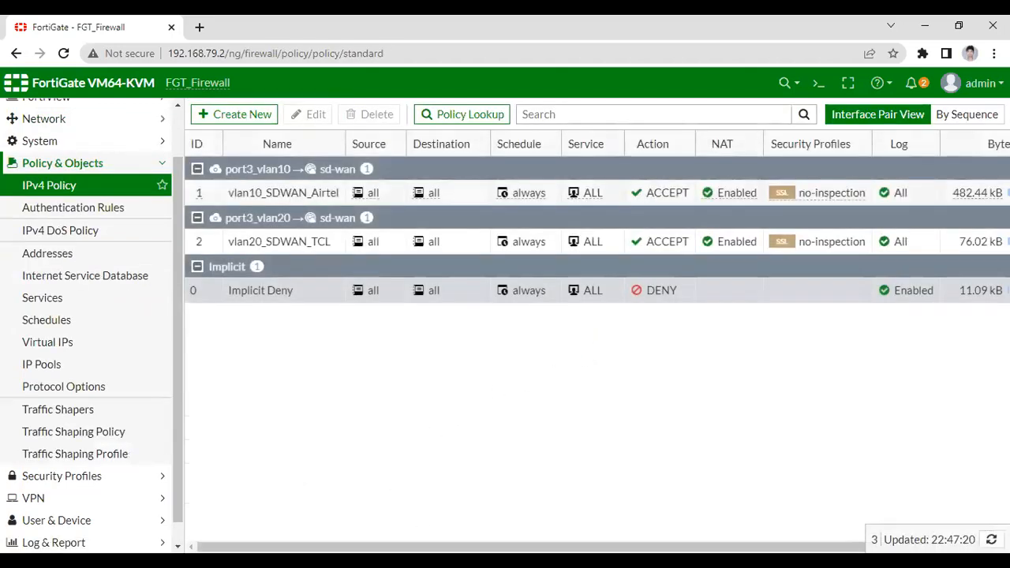
{"action": "left_click_drag", "start_coordinate": [714, 547], "coordinate": [793, 502]}
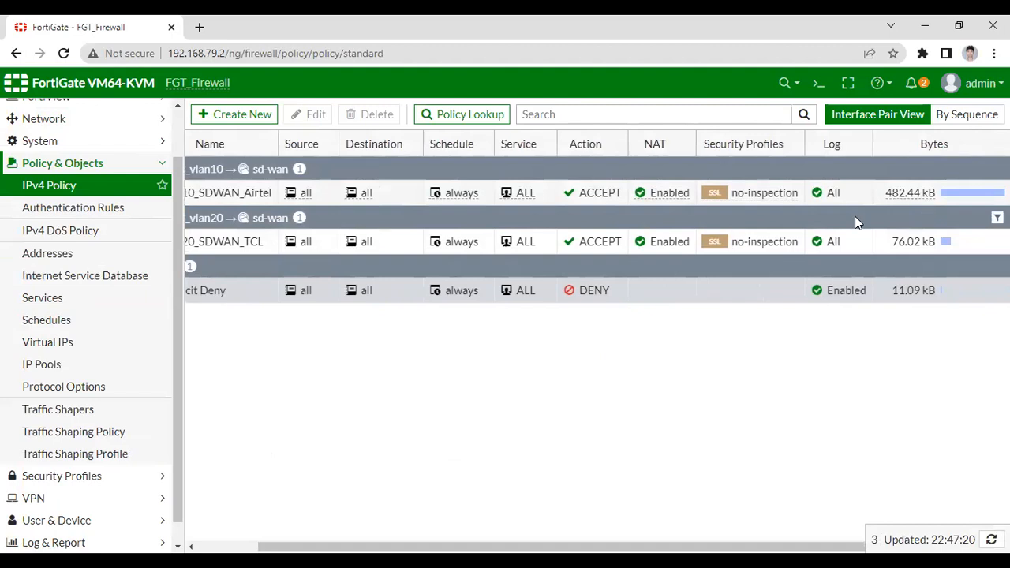
{"action": "key", "text": "alt+Tab"}
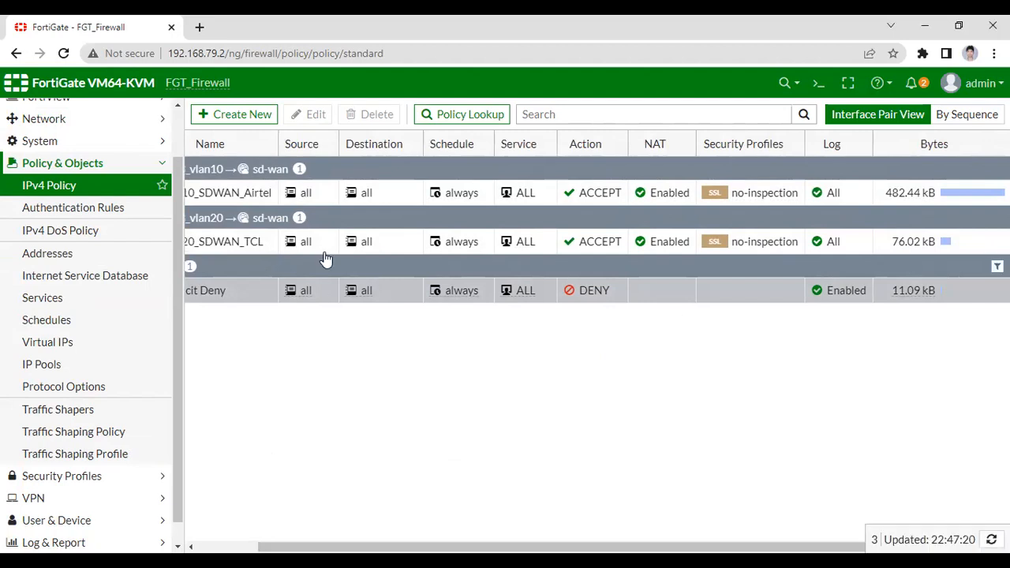
{"action": "mouse_move", "coordinate": [473, 546]}
{"action": "left_mouse_down"}
{"action": "mouse_move", "coordinate": [405, 535]}
{"action": "mouse_move", "coordinate": [489, 540]}
{"action": "left_mouse_up"}
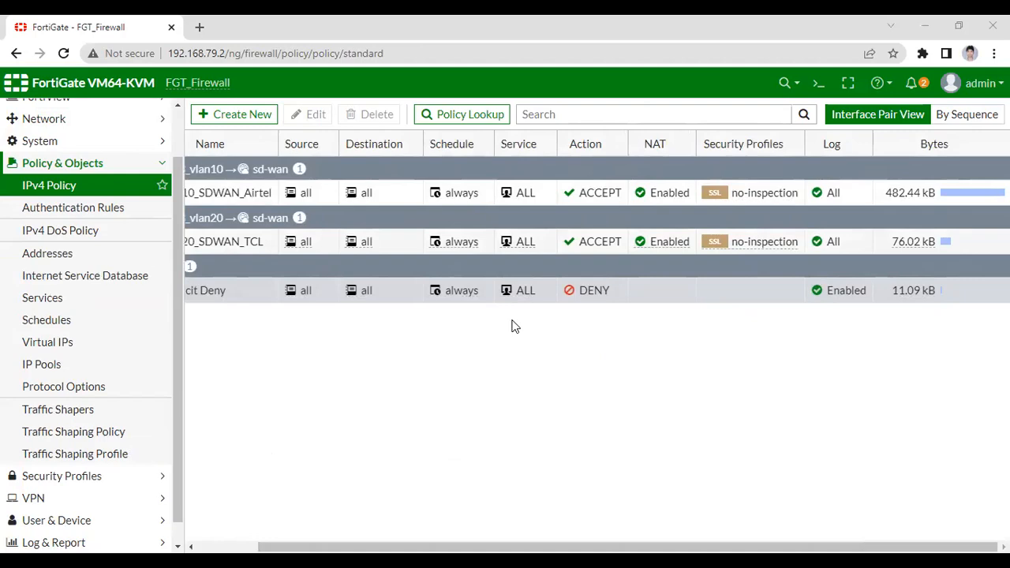
Switch to the ISP router's console, maximize it, and list the interface status with show ip int br.
{"action": "key", "text": "alt+Tab"}
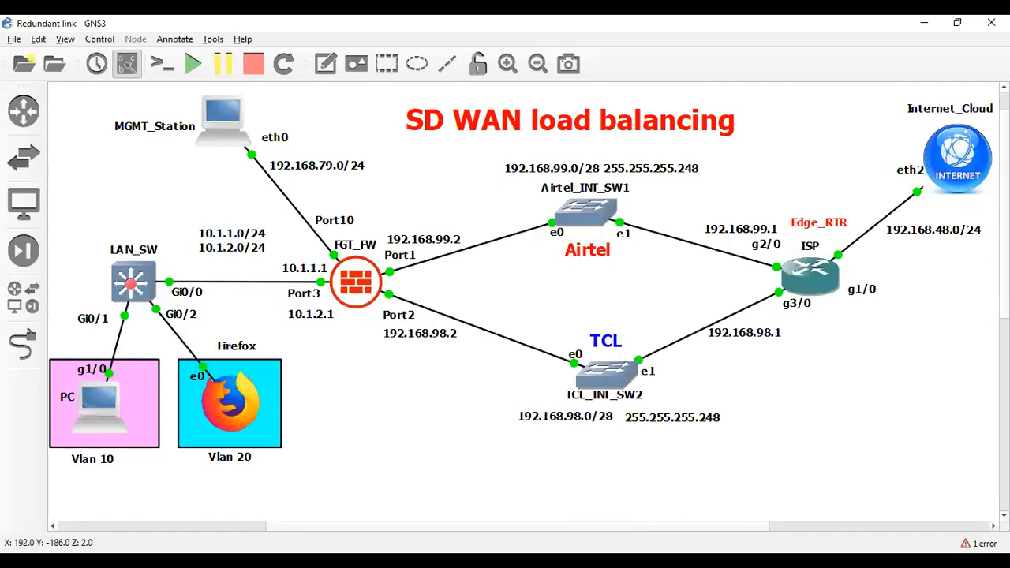
{"action": "key", "text": "alt+Tab"}
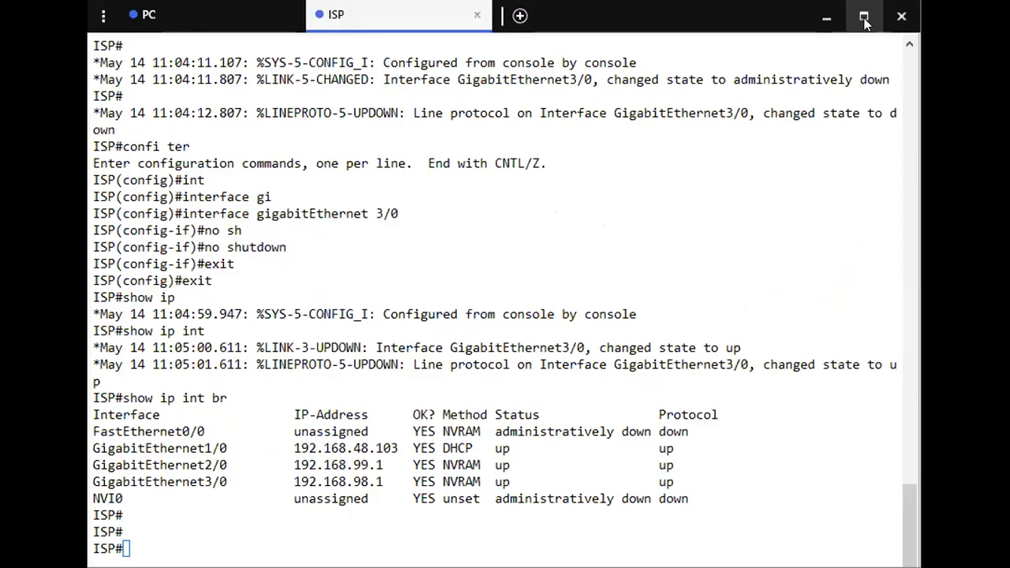
{"action": "left_click", "coordinate": [865, 24]}
{"action": "key", "text": "Return"}
{"action": "key", "text": "Return"}
{"action": "key", "text": "Return"}
{"action": "key", "text": "Return"}
{"action": "type", "text": "show ip int br"}
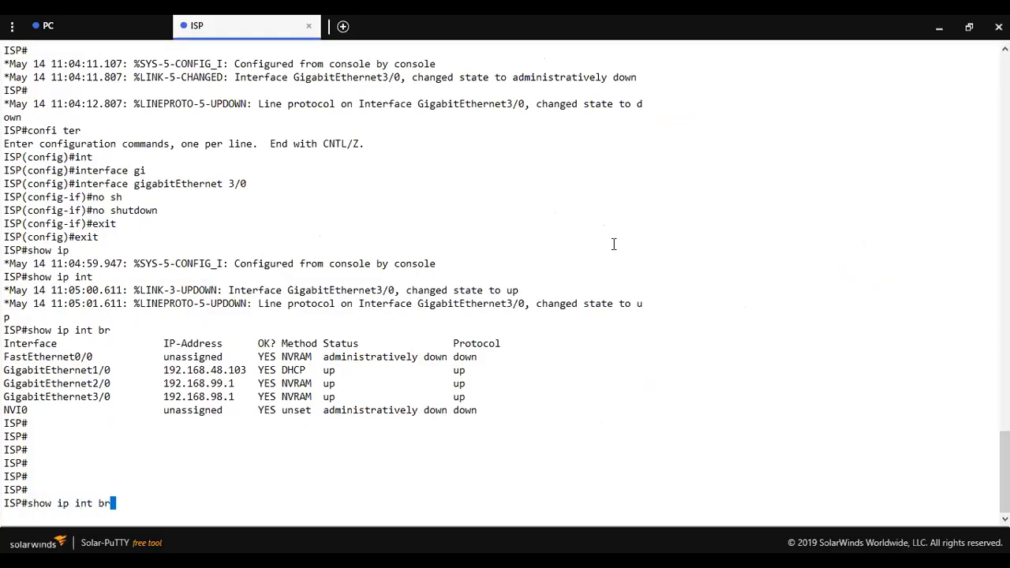
{"action": "key", "text": "Return"}
{"action": "key", "text": "Return"}
{"action": "key", "text": "Return"}
Display the ISP router's access lists with show access-lists and highlight the permit any entry's match count.
{"action": "type", "text": "show access"}
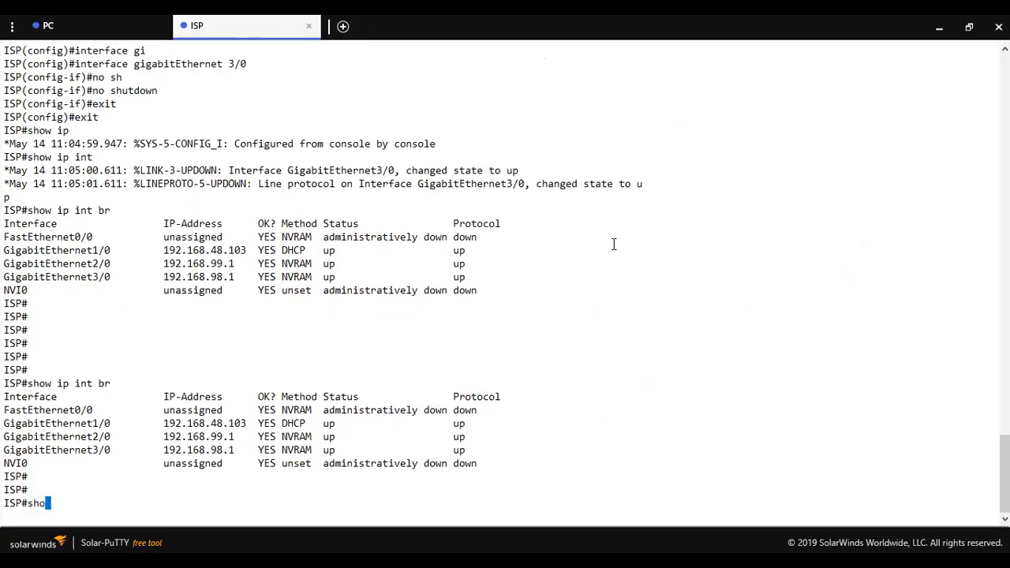
{"action": "key", "text": "Tab"}
{"action": "type", "text": "l"}
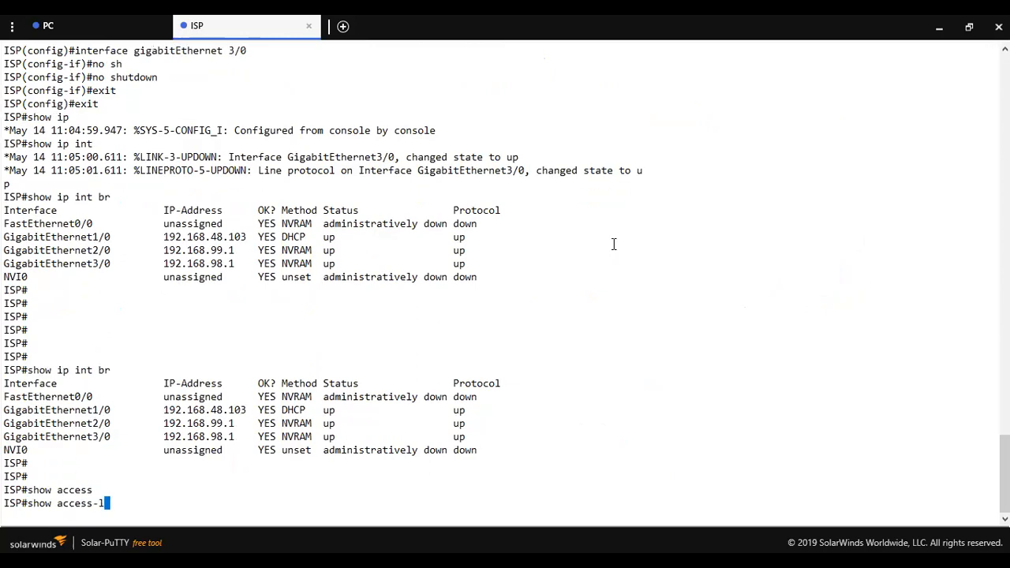
{"action": "key", "text": "Tab"}
{"action": "key", "text": "Return"}
{"action": "key", "text": "Return"}
{"action": "key", "text": "Return"}
{"action": "key", "text": "Return"}
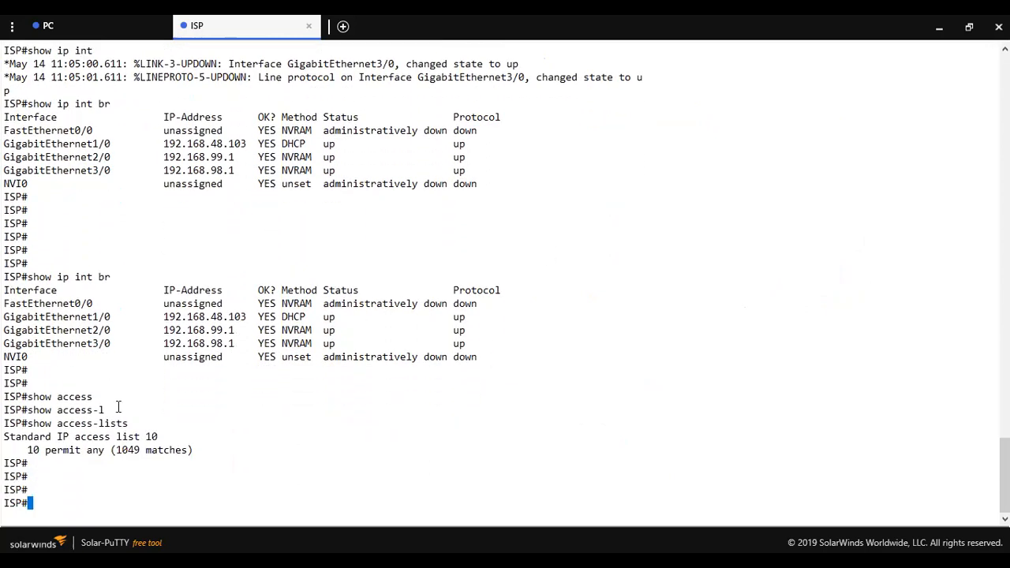
{"action": "left_click_drag", "start_coordinate": [144, 450], "coordinate": [110, 450]}
{"action": "left_click", "coordinate": [192, 471]}
Display the active NAT entries on the ISP router with show ip nat translations and page through them.
{"action": "type", "text": "show ip nat"}
{"action": "key", "text": "Tab"}
{"action": "type", "text": "tr"}
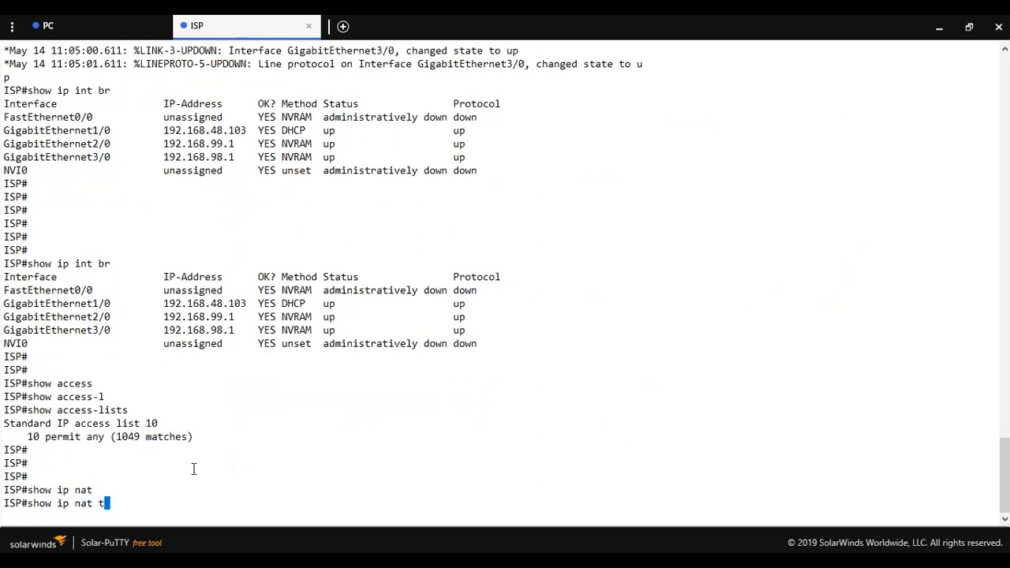
{"action": "key", "text": "Tab"}
{"action": "key", "text": "Return"}
{"action": "key", "text": "space"}
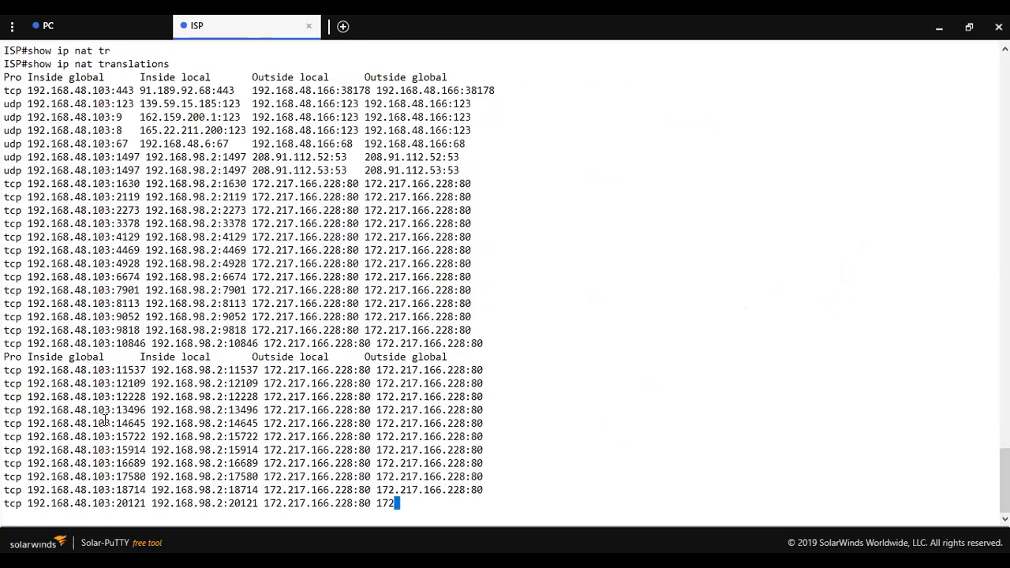
{"action": "key", "text": "space"}
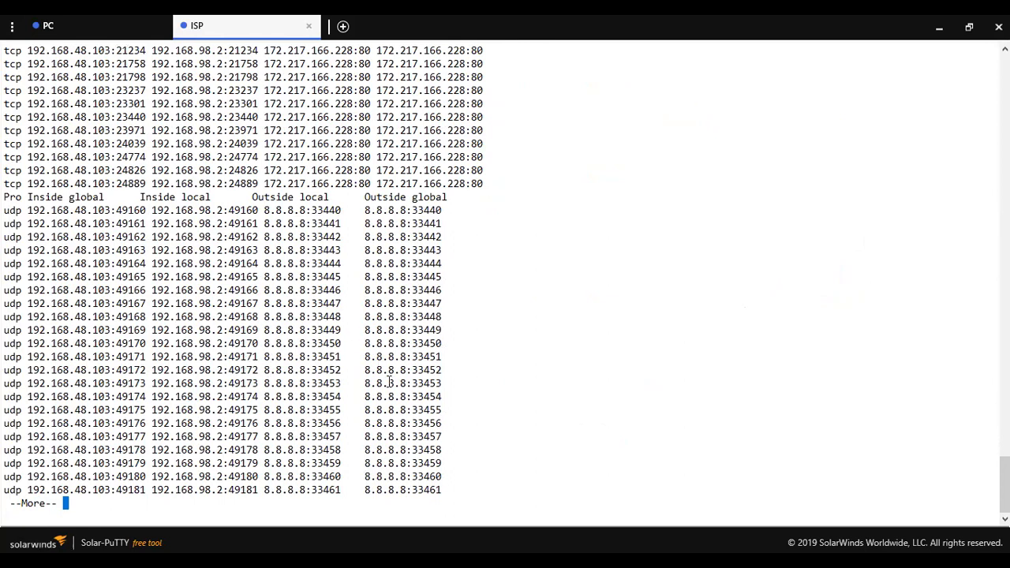
{"action": "key", "text": "space"}
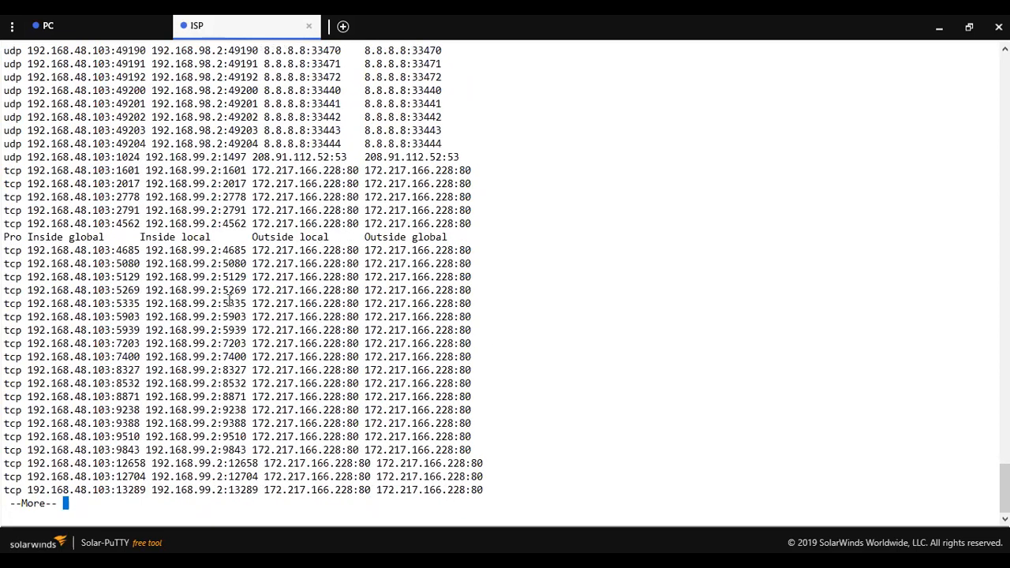
Quit the NAT listing and page through the ISP router's running configuration, reviewing the NAT settings of its interfaces.
{"action": "type", "text": "qshow run"}
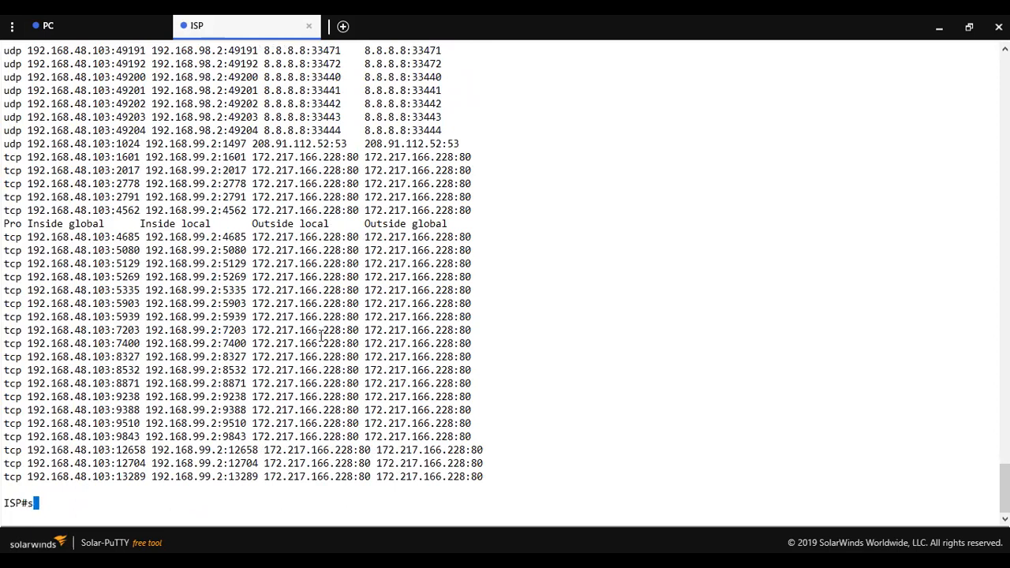
{"action": "key", "text": "Return"}
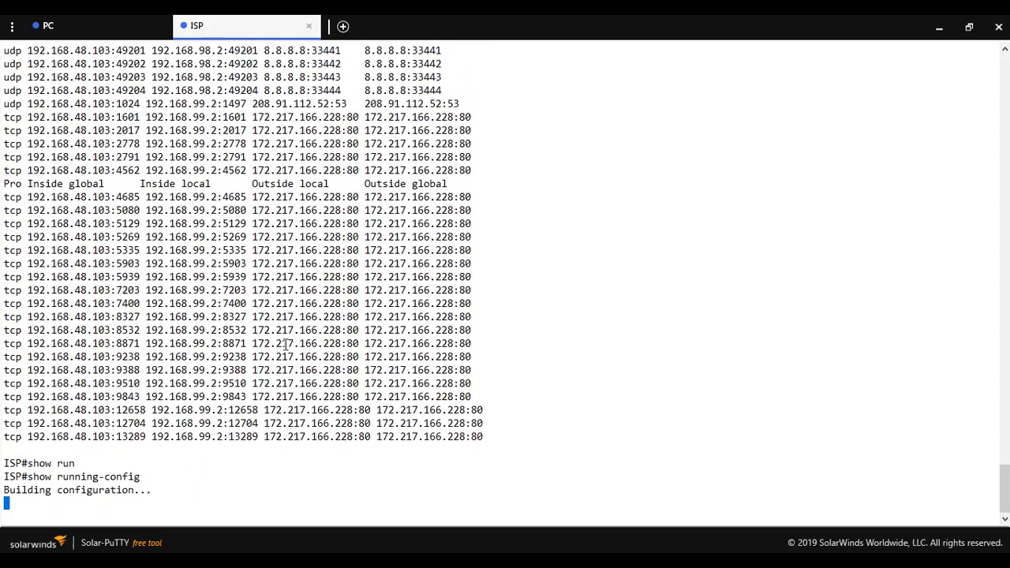
{"action": "key", "text": "space"}
{"action": "key", "text": "space"}
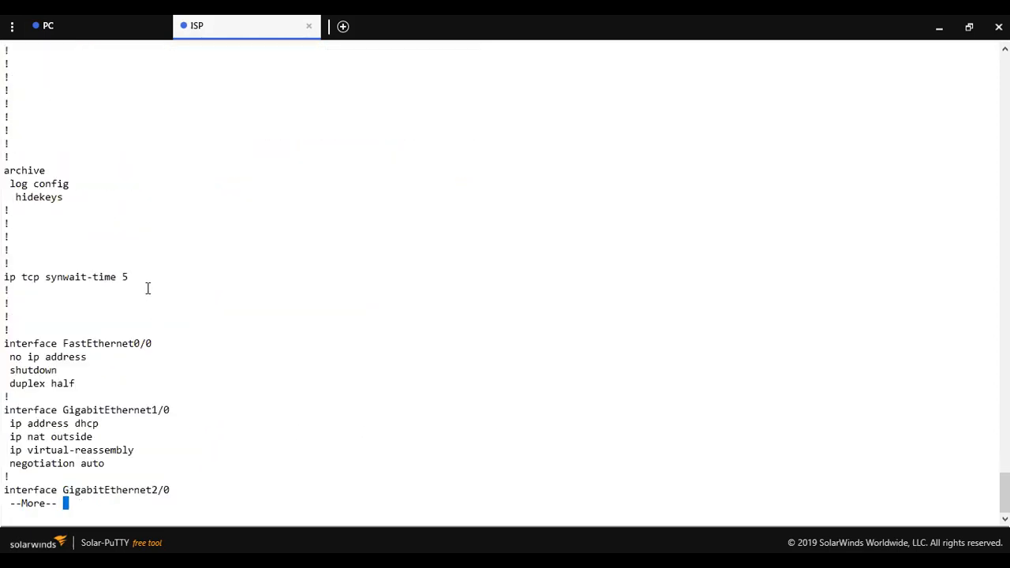
{"action": "key", "text": "space"}
{"action": "left_click_drag", "start_coordinate": [95, 131], "coordinate": [4, 131]}
{"action": "left_click", "coordinate": [17, 132]}
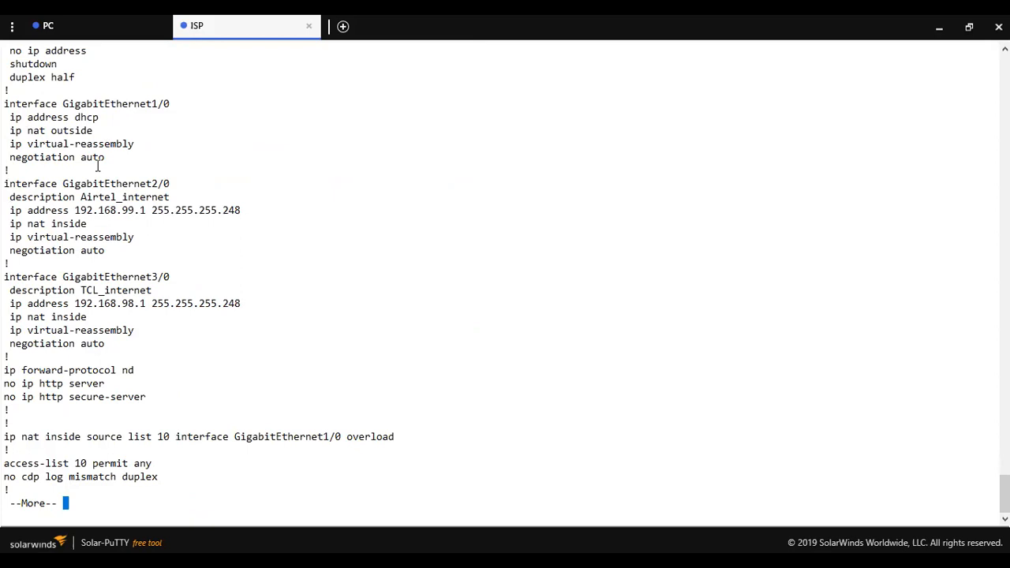
{"action": "left_click_drag", "start_coordinate": [105, 158], "coordinate": [115, 157]}
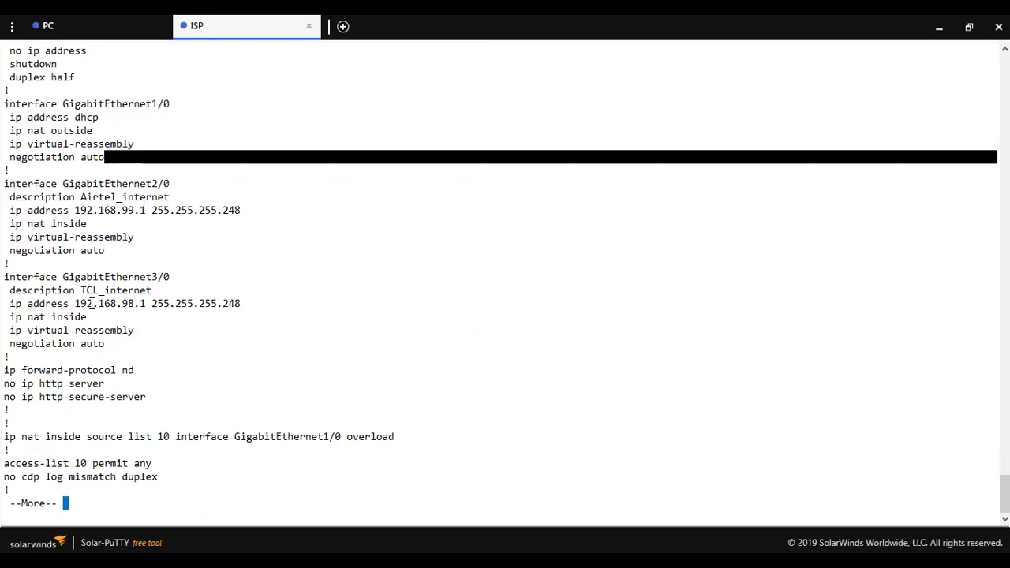
{"action": "key", "text": "space"}
{"action": "key", "text": "space"}
Filter the ISP router's running configuration with show run | section access-list and highlight the access-list 10 line.
{"action": "type", "text": "show run | se"}
{"action": "key", "text": "Tab"}
{"action": "type", "text": "acc"}
{"action": "key", "text": "Tab"}
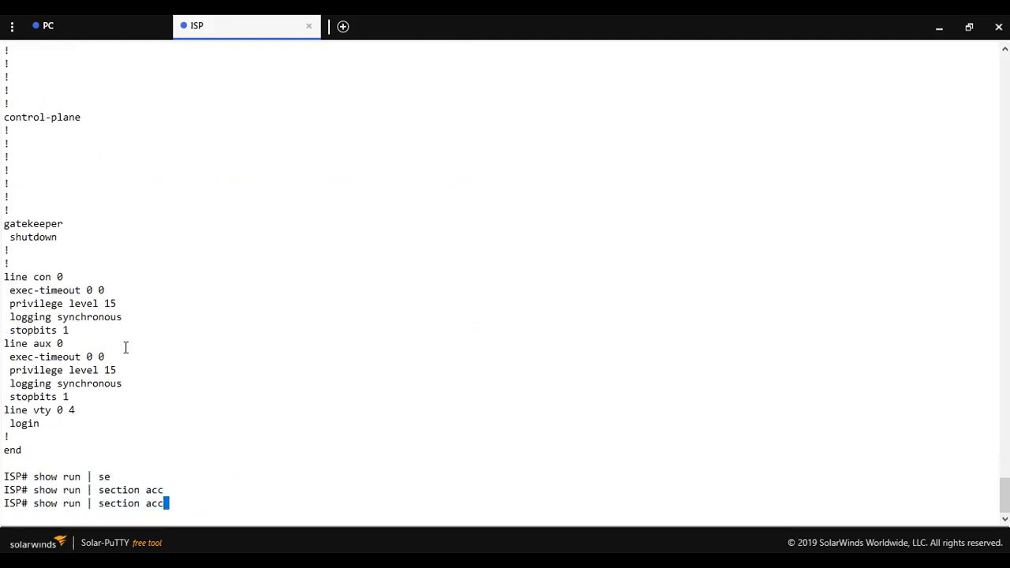
{"action": "type", "text": "ess"}
{"action": "key", "text": "Tab"}
{"action": "type", "text": "l"}
{"action": "key", "text": "BackSpace"}
{"action": "type", "text": "-list"}
{"action": "key", "text": "Return"}
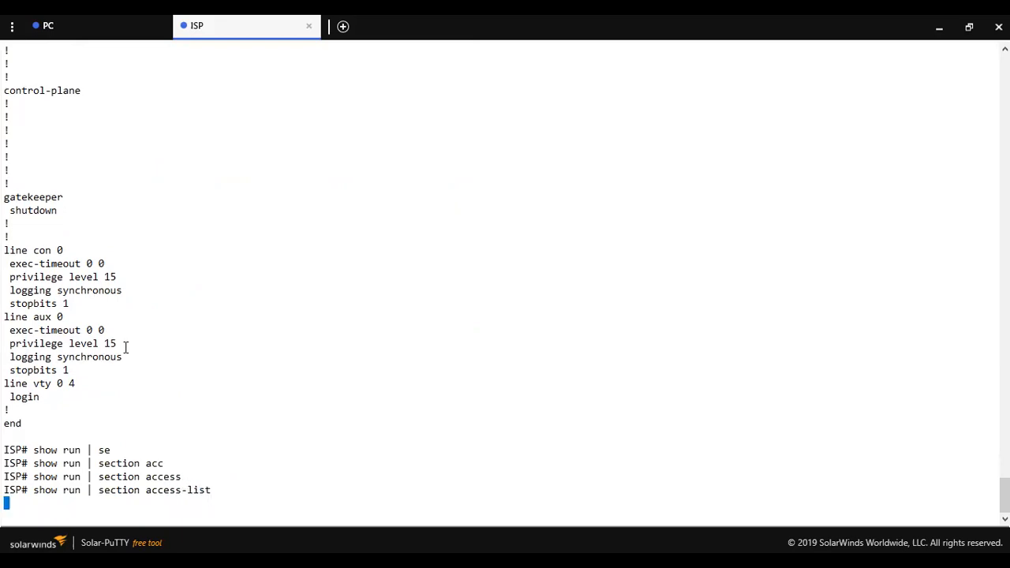
{"action": "left_click_drag", "start_coordinate": [156, 493], "coordinate": [8, 496]}
{"action": "left_click", "coordinate": [172, 465]}
Filter the ISP router's running configuration with show run | section ip nat and highlight the NAT lines.
{"action": "type", "text": "show run"}
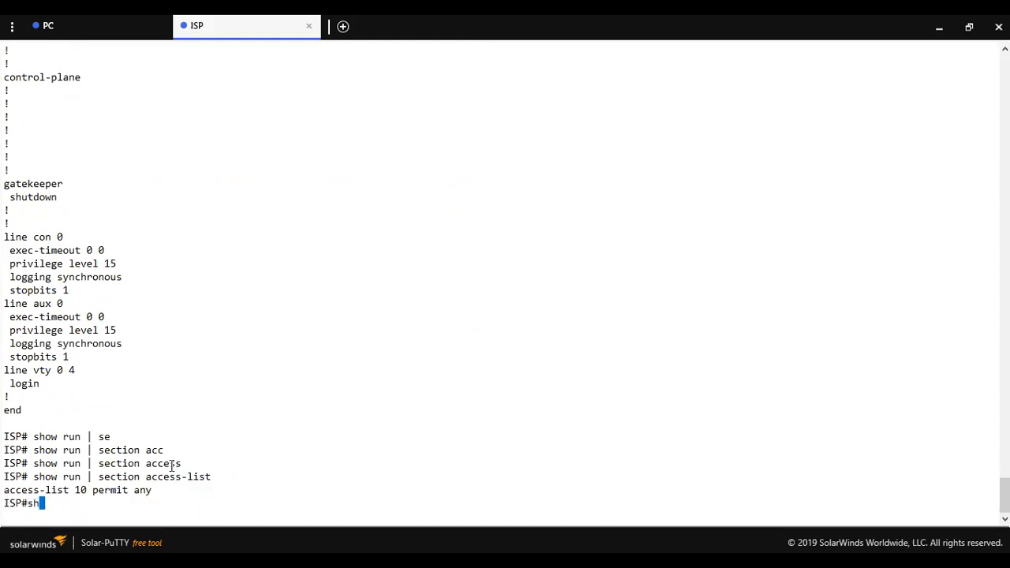
{"action": "key", "text": "BackSpace"}
{"action": "key", "text": "BackSpace"}
{"action": "key", "text": "BackSpace"}
{"action": "type", "text": "run | se"}
{"action": "key", "text": "Tab"}
{"action": "type", "text": "ip nat"}
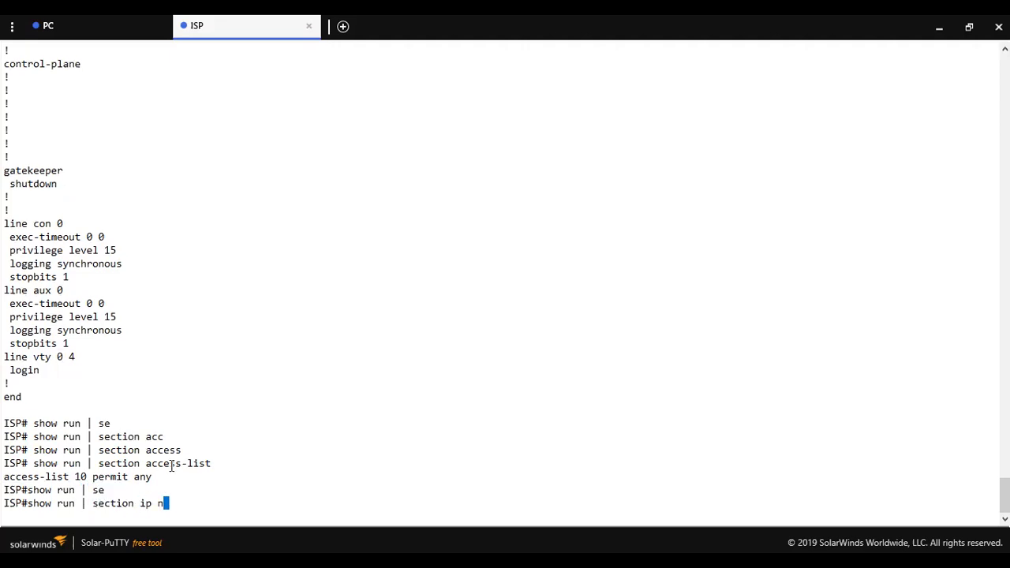
{"action": "key", "text": "Return"}
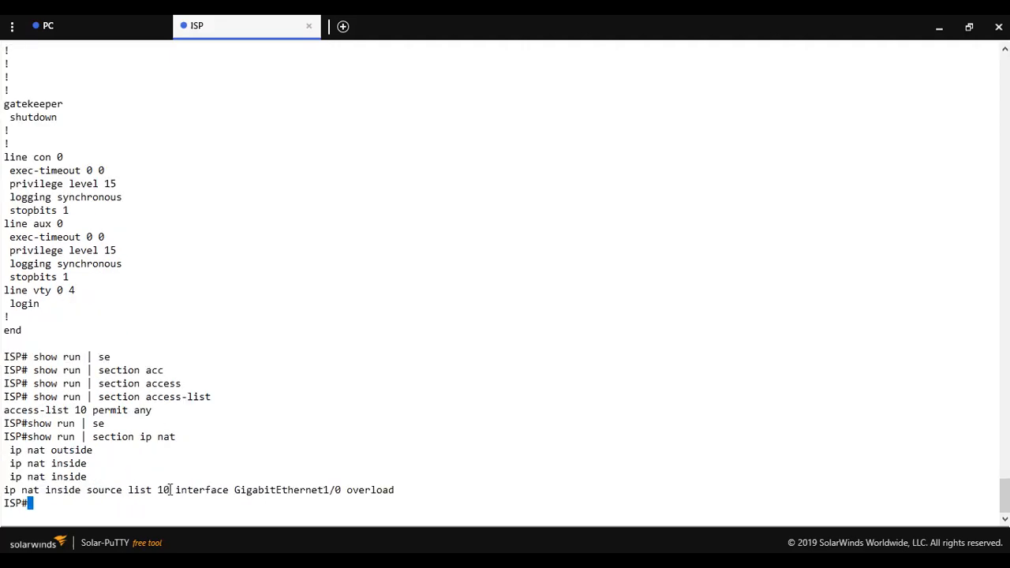
{"action": "left_click_drag", "start_coordinate": [376, 485], "coordinate": [6, 461]}
{"action": "left_click", "coordinate": [201, 418]}
Check the ongoing ping in the Vlan 10 PC's console and return to the GNS3 topology.
{"action": "left_click", "coordinate": [80, 29]}
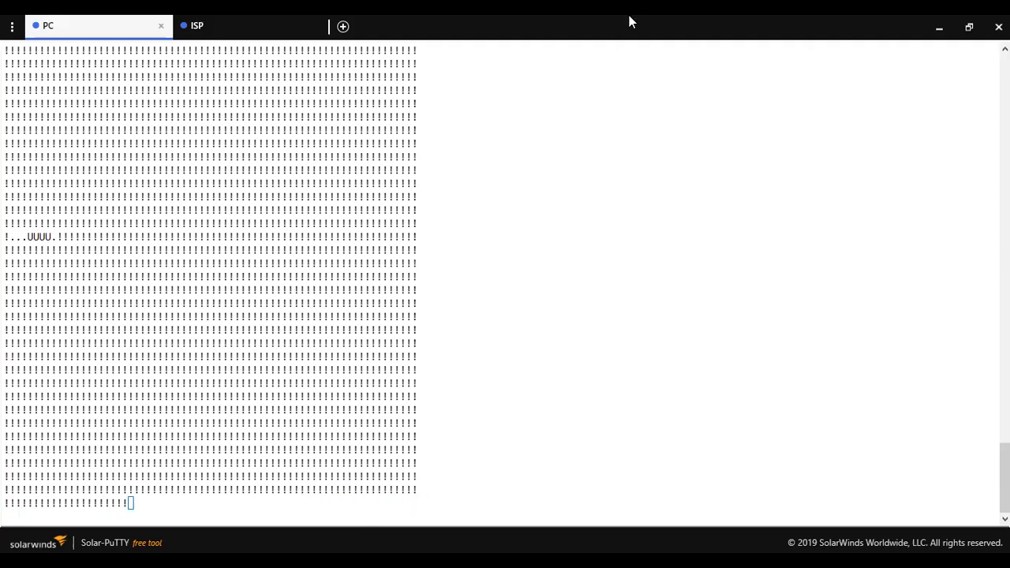
{"action": "key", "text": "alt+Tab"}
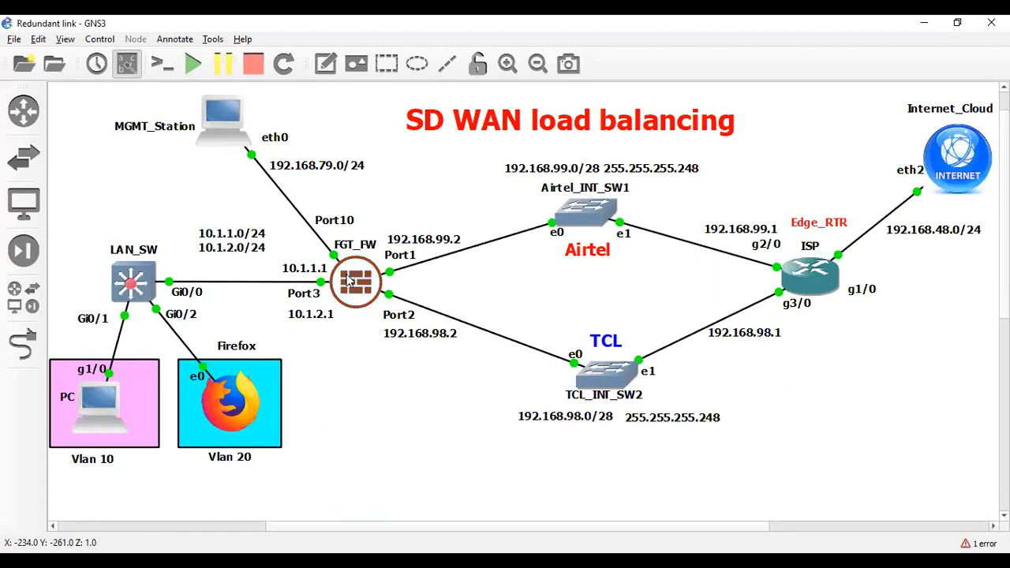